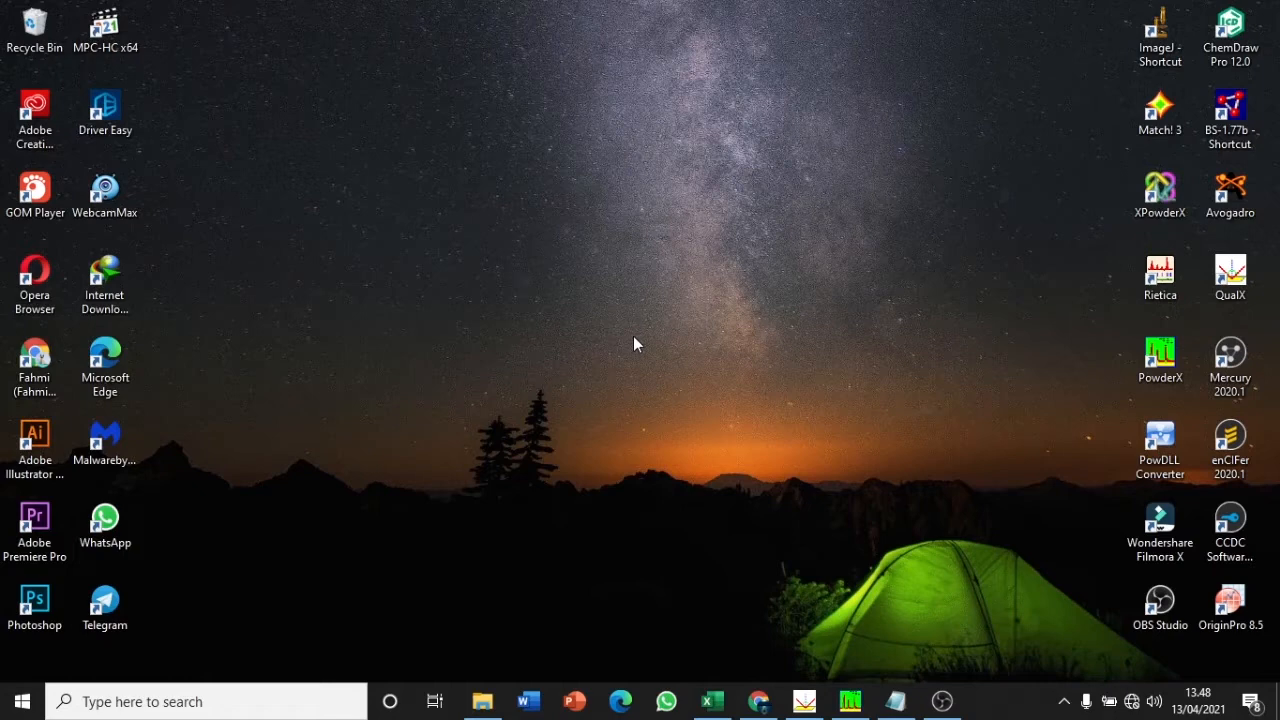
pyautogui.click(853, 700)
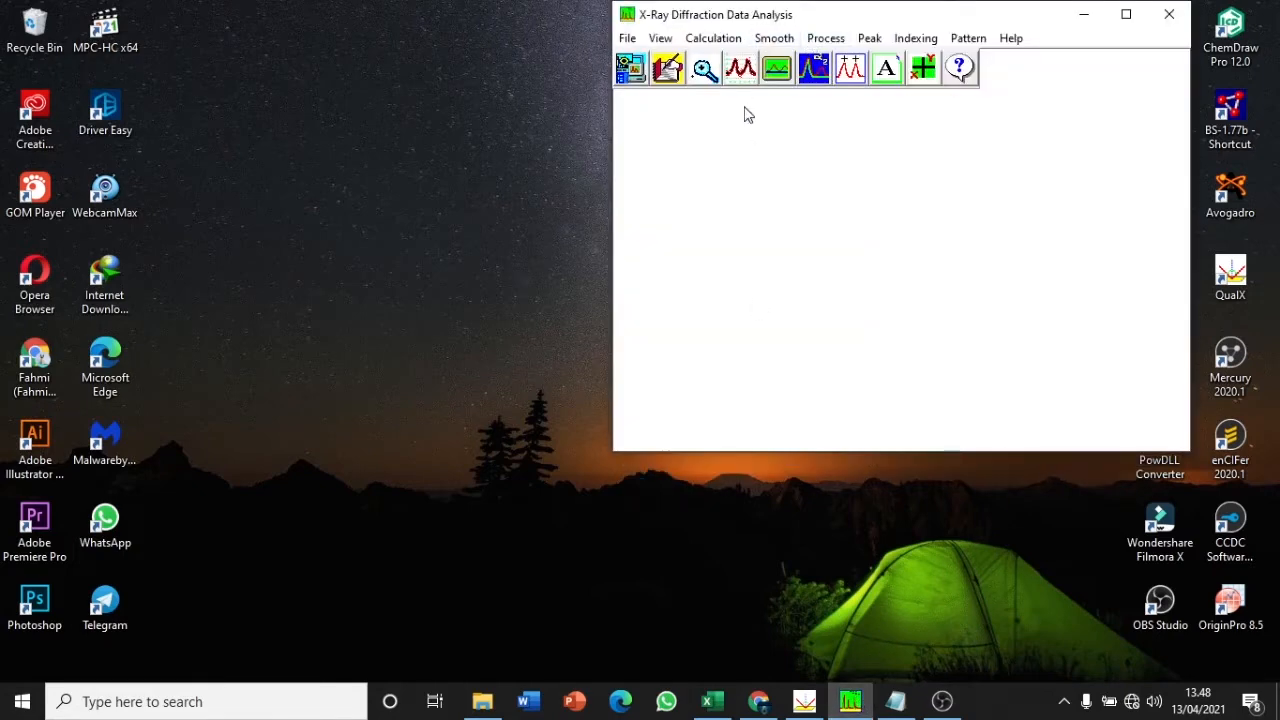
pyautogui.click(1081, 24)
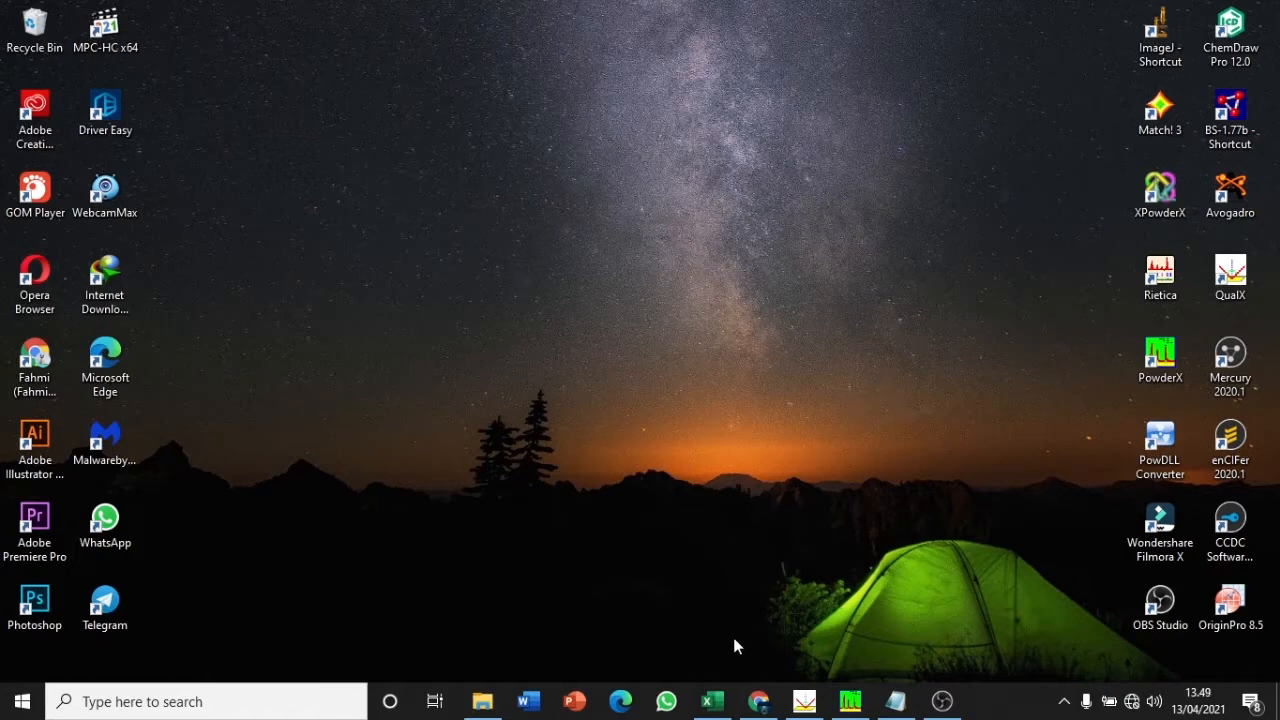
# Copy the diffraction data in A13:A8512 of the Xray Proses Raw sheet in Excel into the empty Notepad document
pyautogui.click(711, 701)
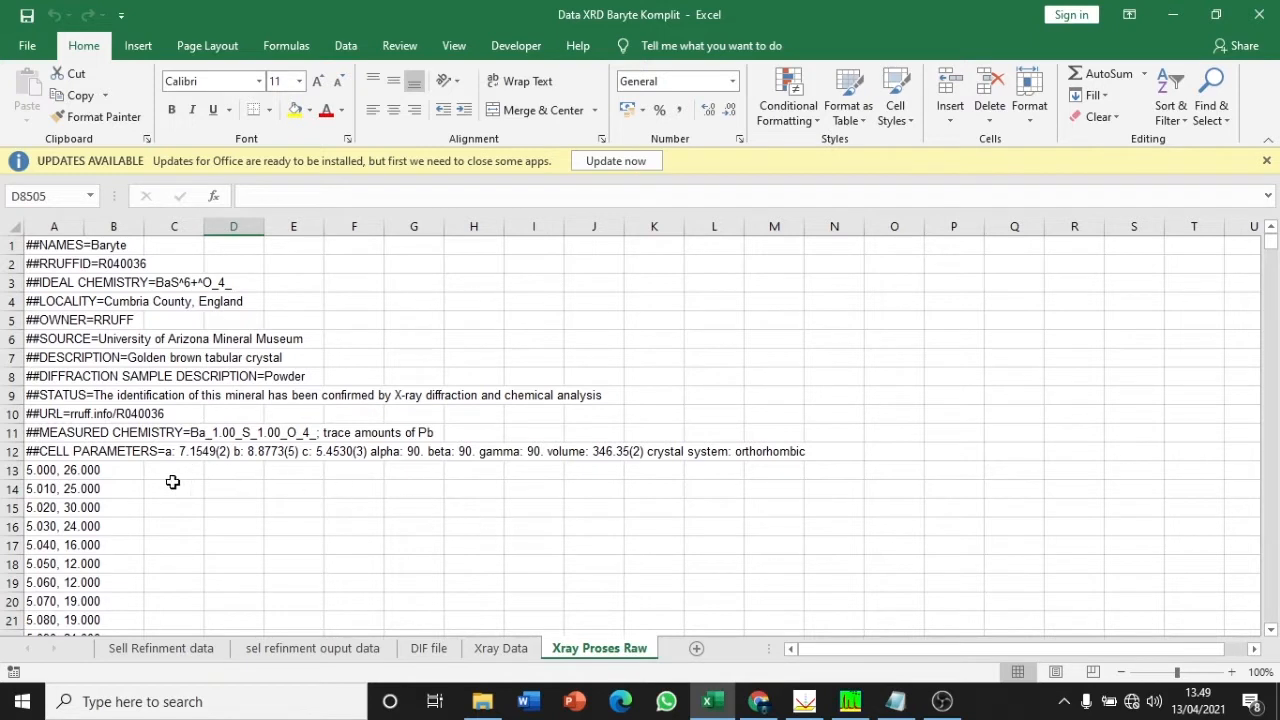
pyautogui.click(36, 470)
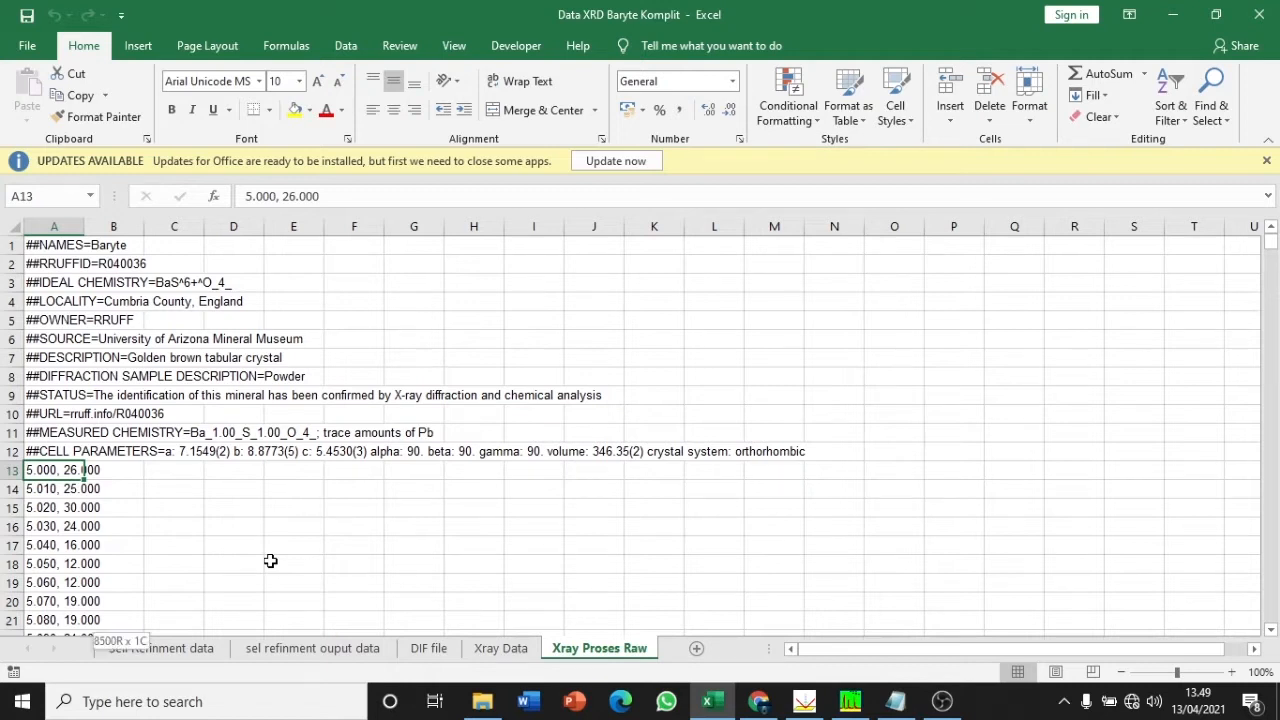
pyautogui.hotkey('ctrl', 'shift', 'Down')
pyautogui.hotkey('shift', 'Up')
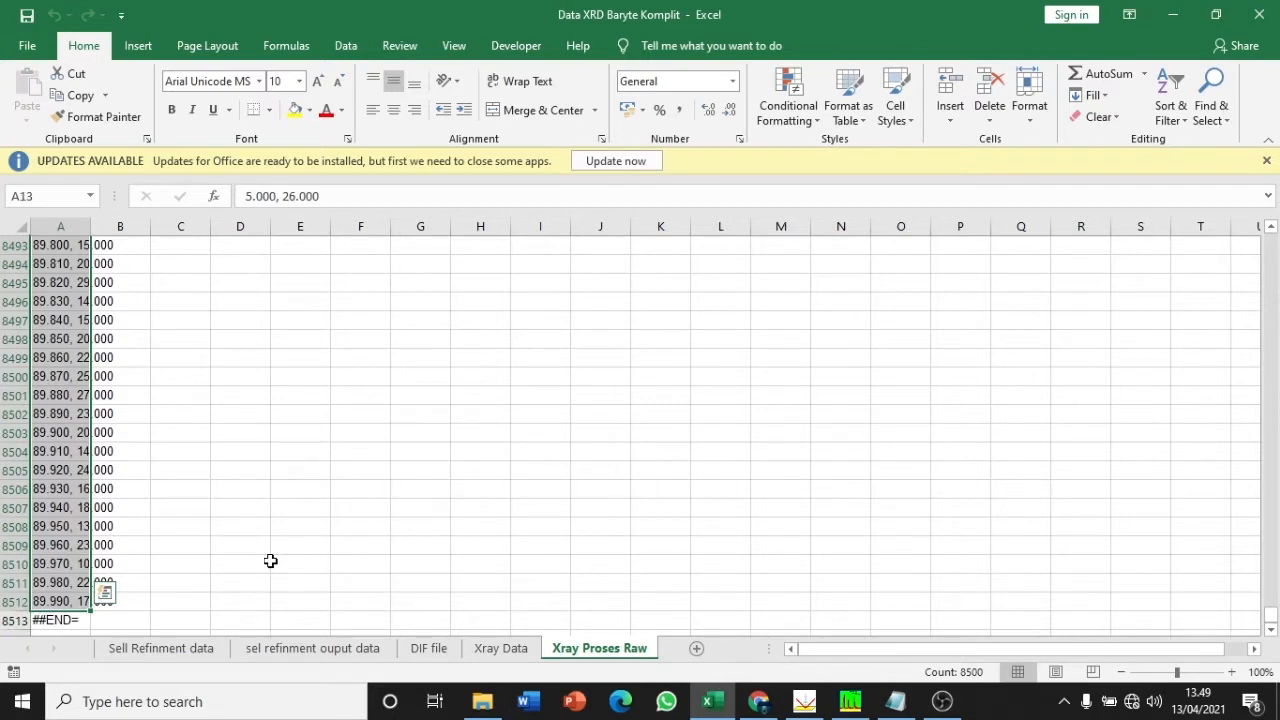
pyautogui.hotkey('ctrl', 'c')
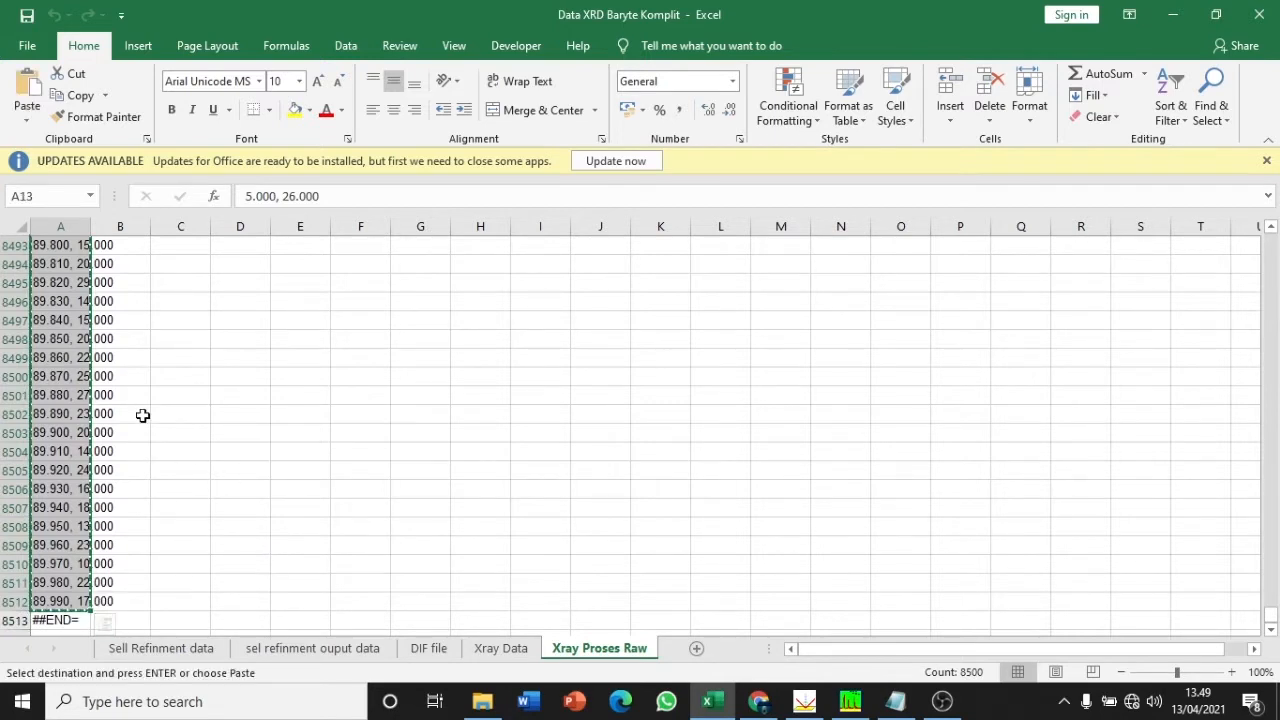
pyautogui.click(894, 701)
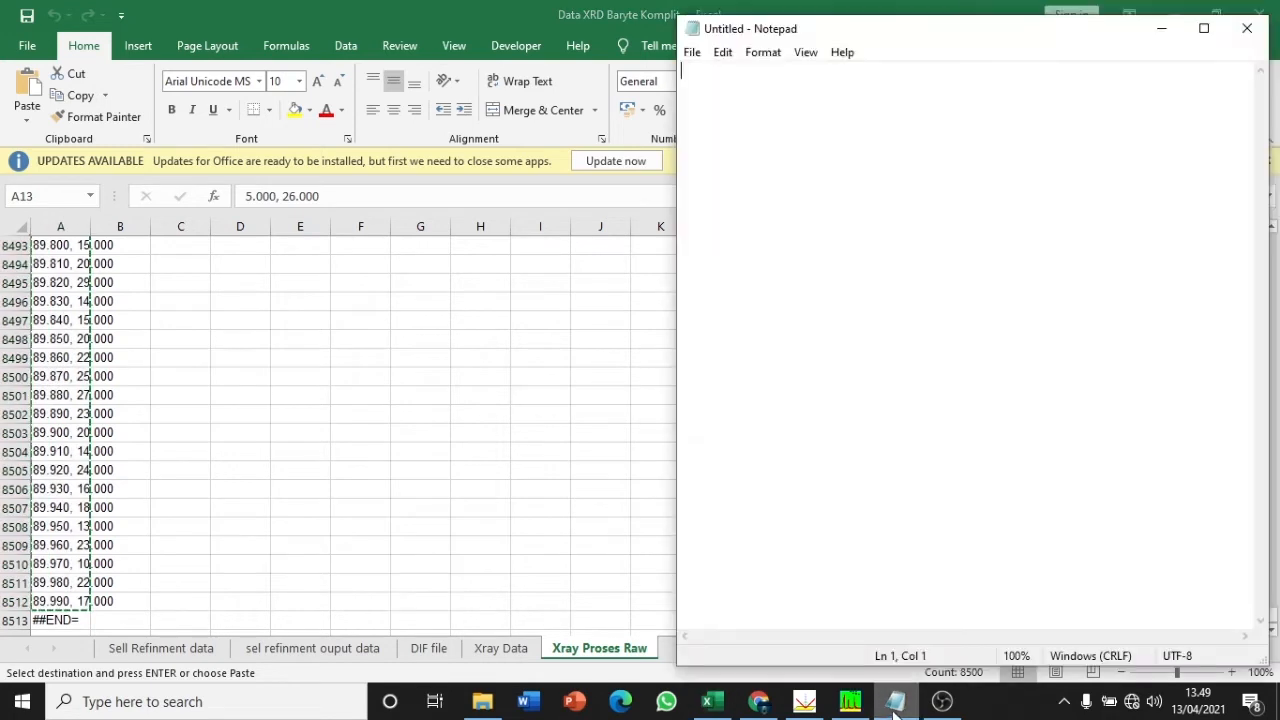
pyautogui.hotkey('ctrl', 'v')
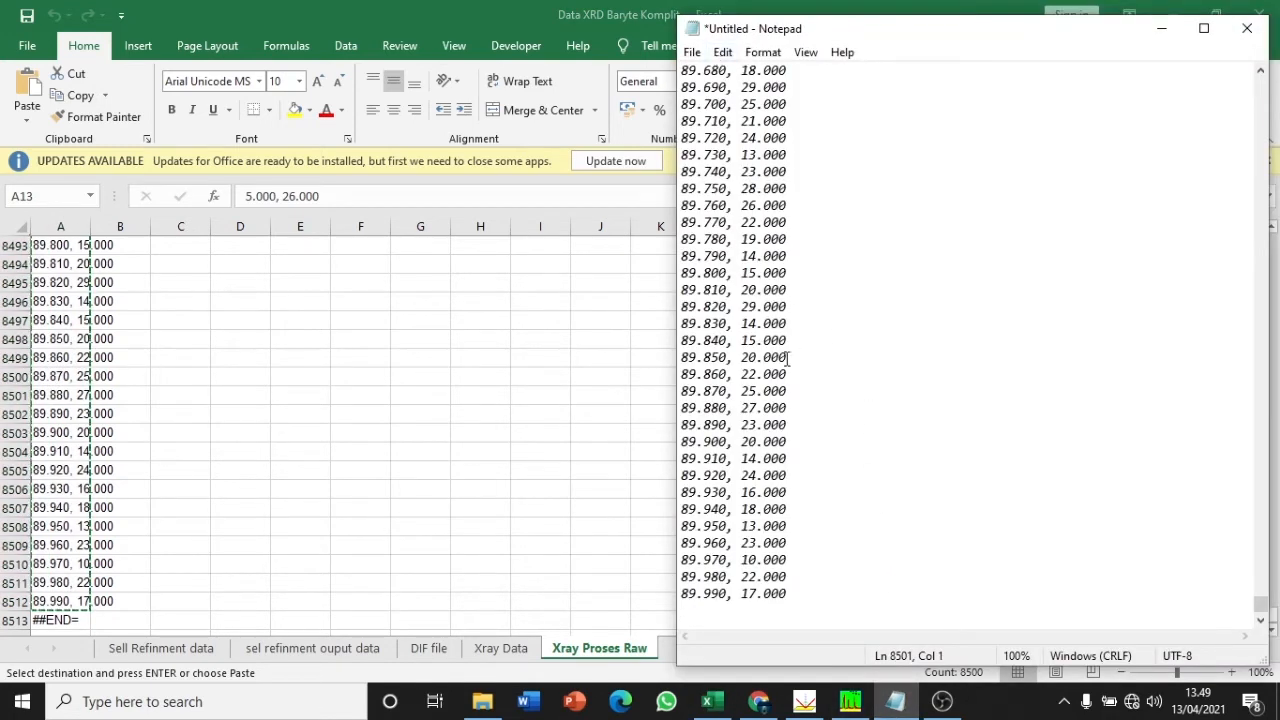
# Save the pasted data in the XRD folder as "Baryte Powderx.dat" with the All Files type, and minimize Notepad
pyautogui.click(688, 56)
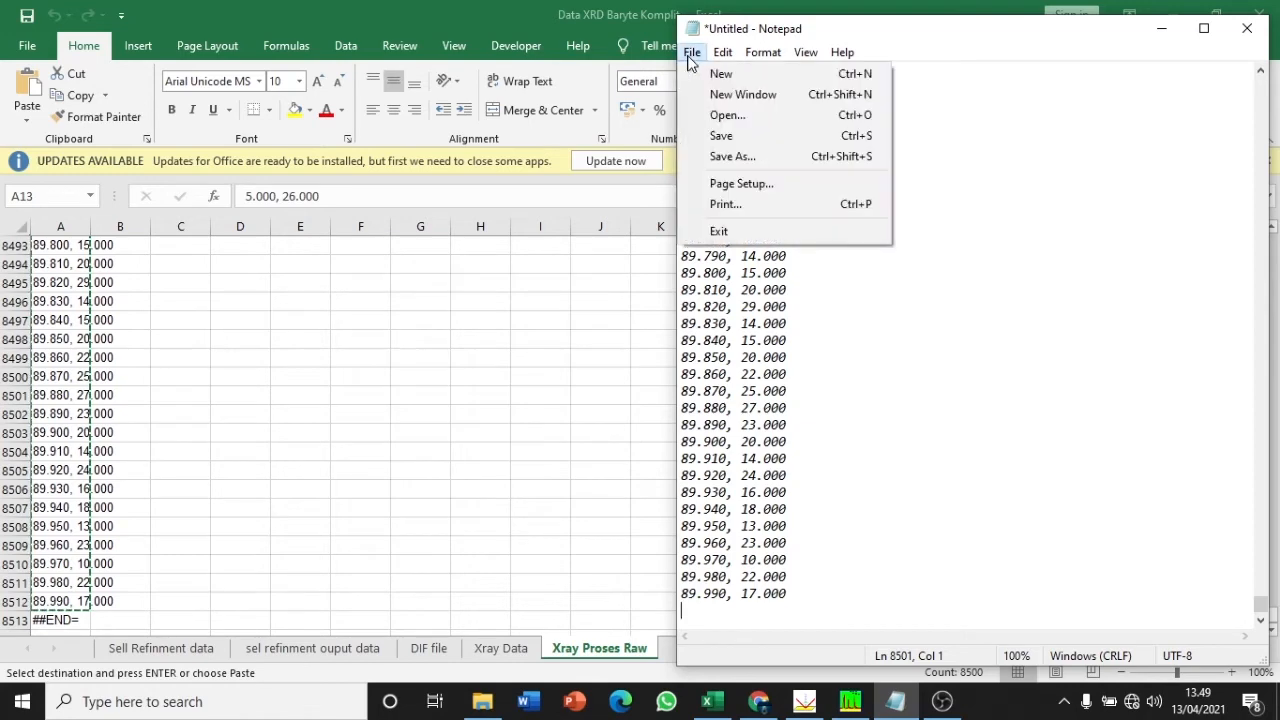
pyautogui.click(700, 137)
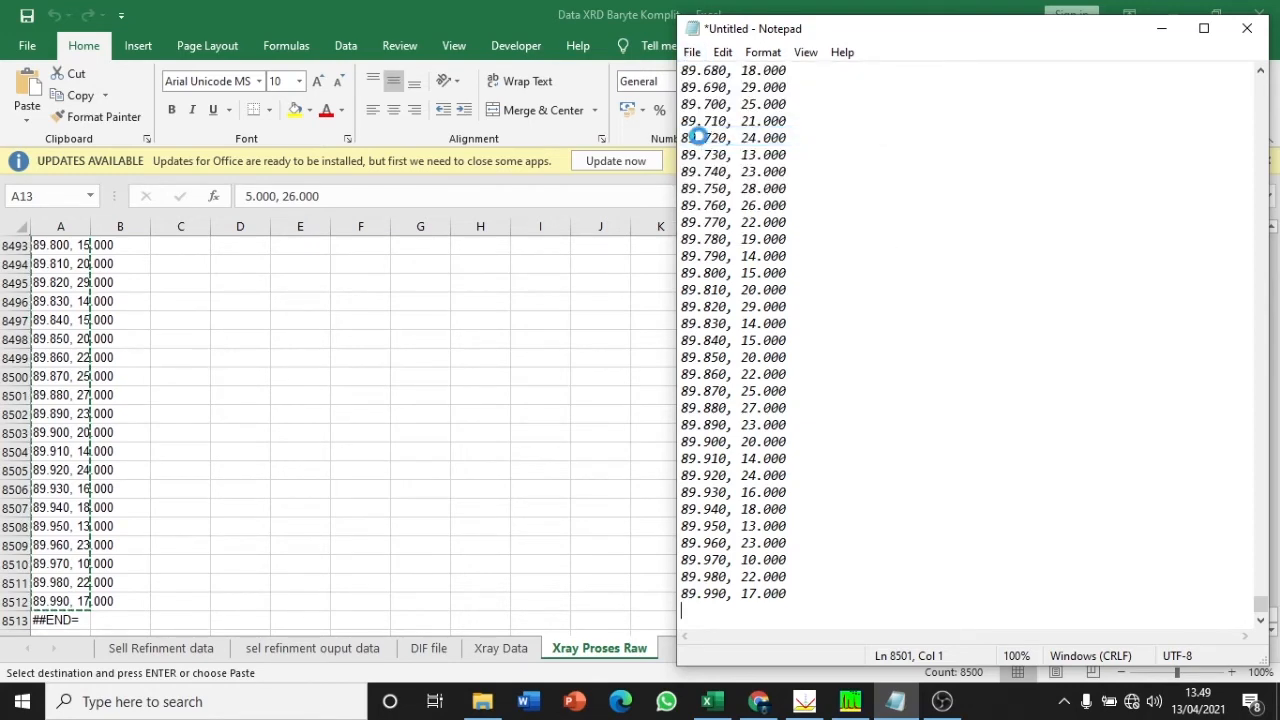
pyautogui.click(587, 374)
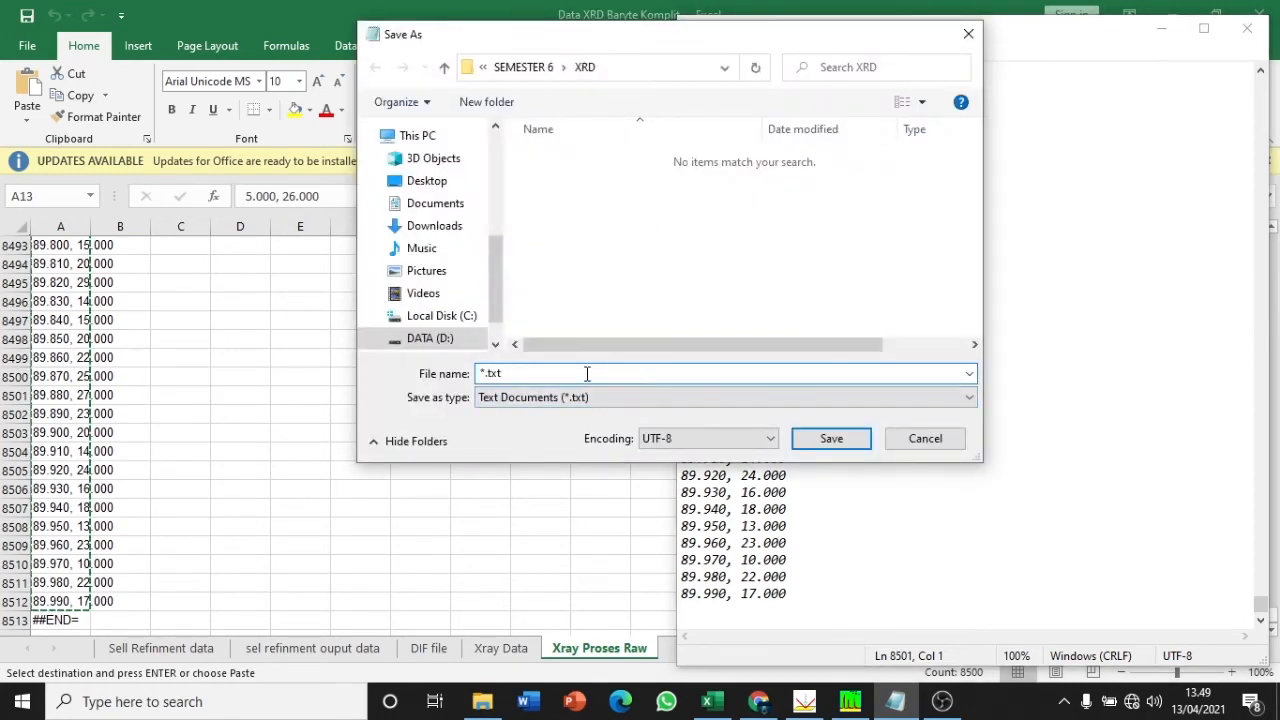
pyautogui.moveTo(587, 374); pyautogui.dragTo(435, 379)
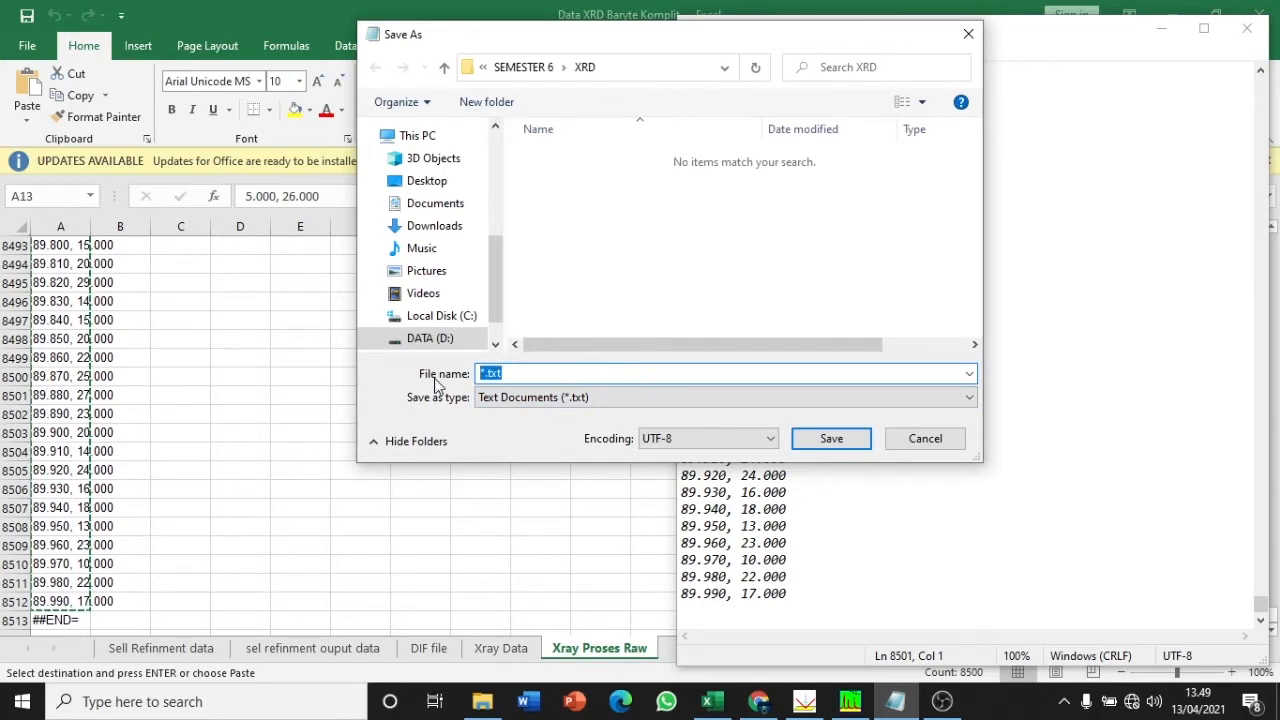
pyautogui.write('Baryte')
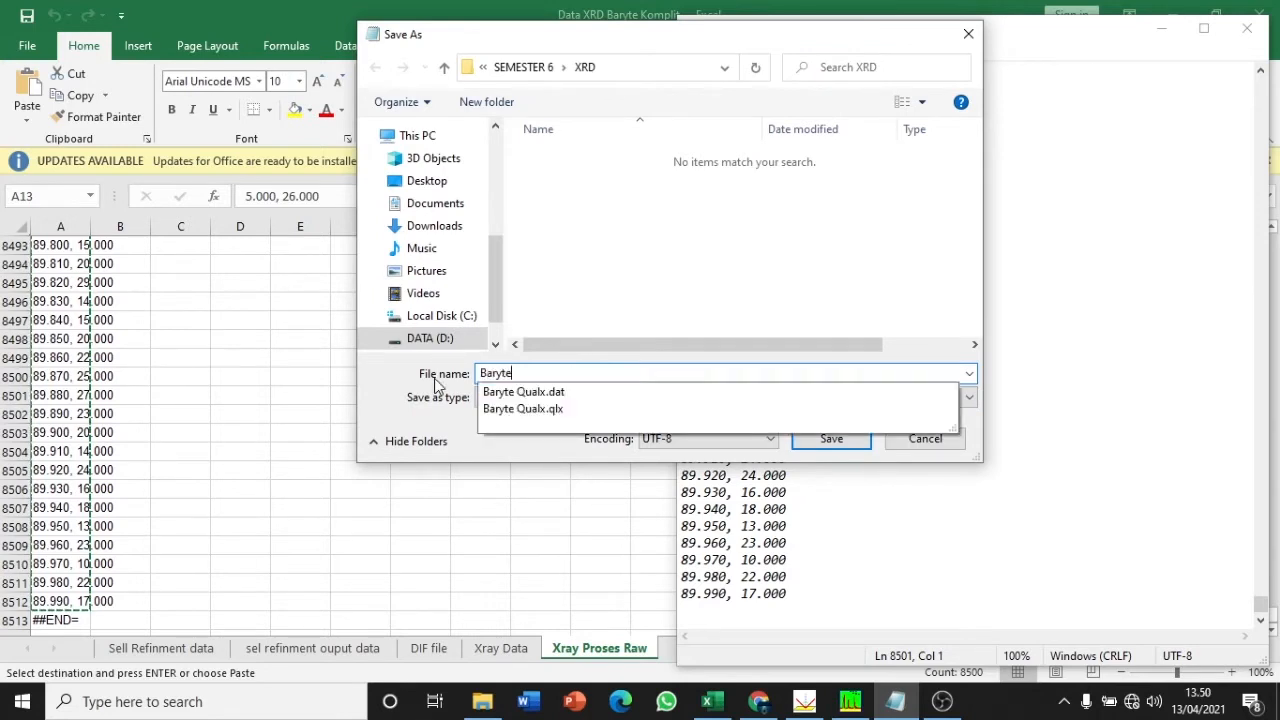
pyautogui.write(' Pow')
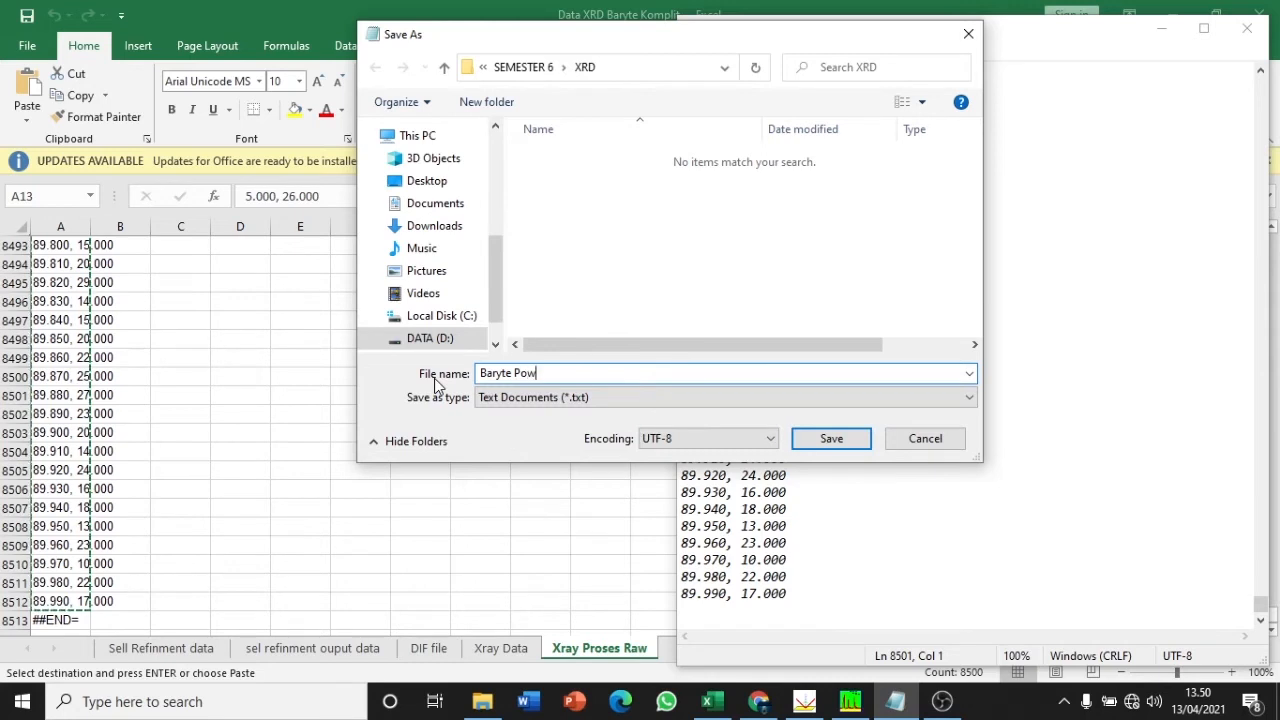
pyautogui.write('derx')
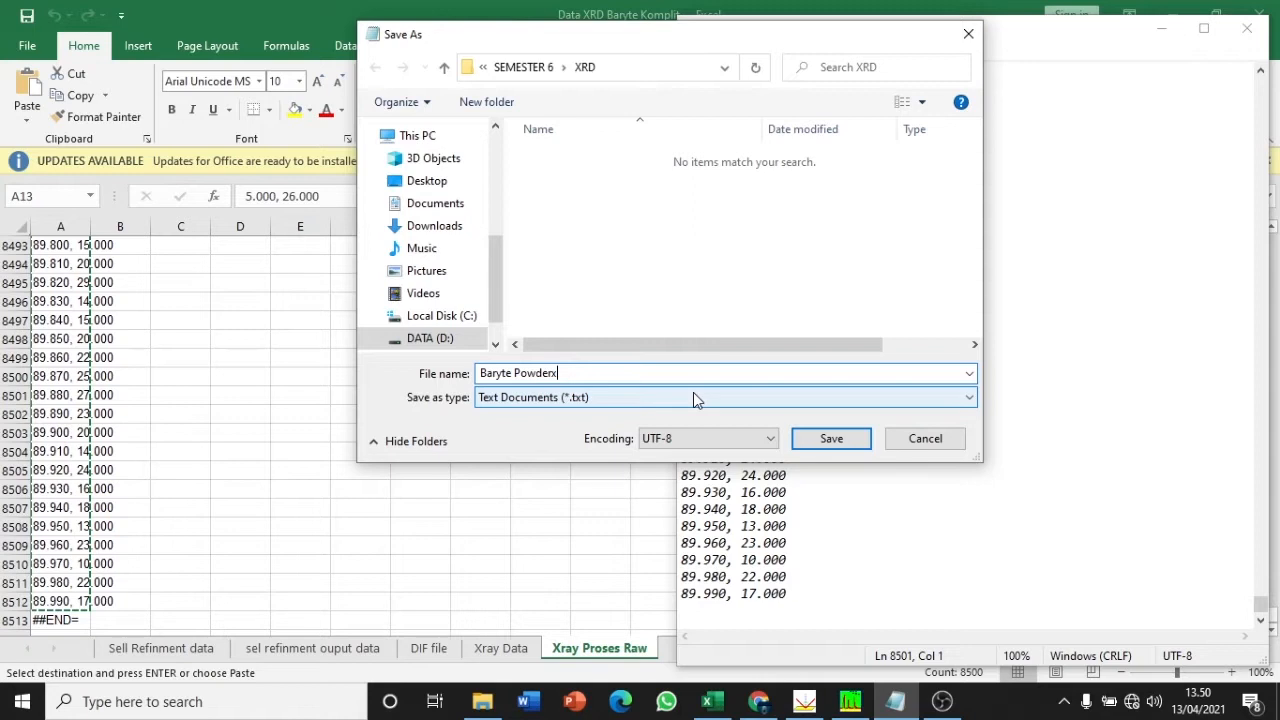
pyautogui.click(693, 397)
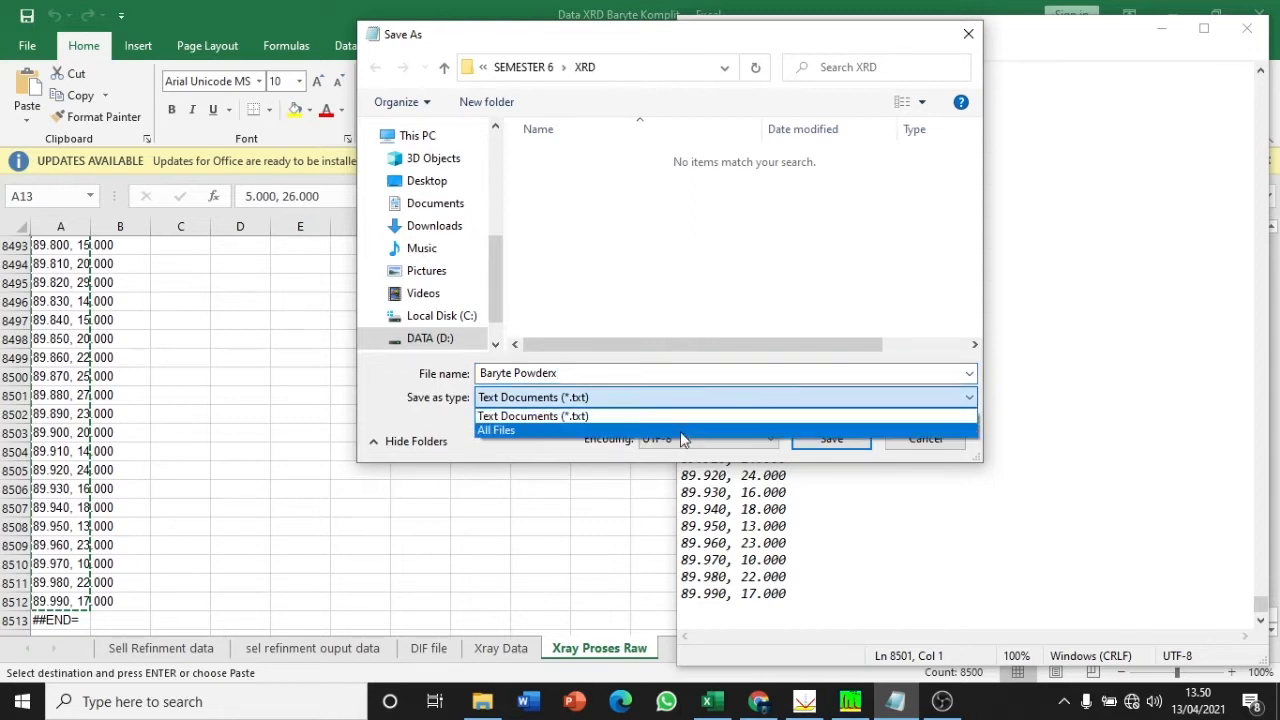
pyautogui.click(680, 431)
pyautogui.click(610, 372)
pyautogui.click(608, 371)
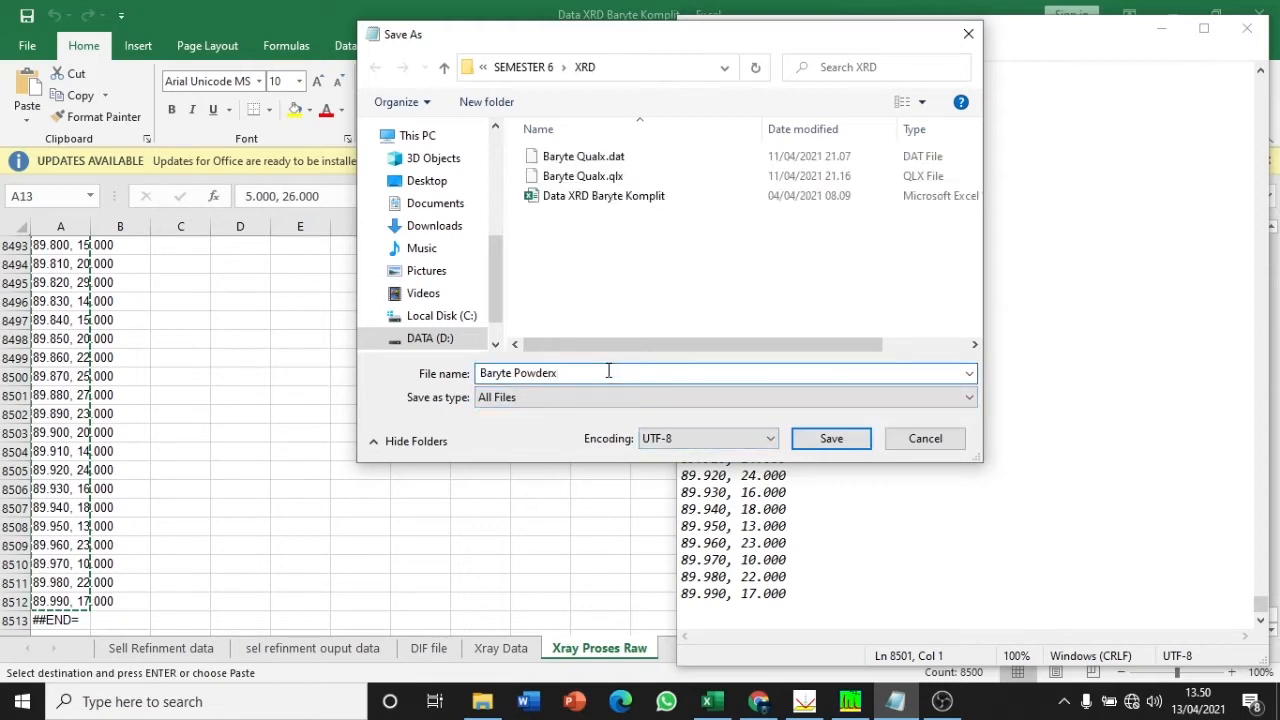
pyautogui.write('.dat')
pyautogui.click(831, 439)
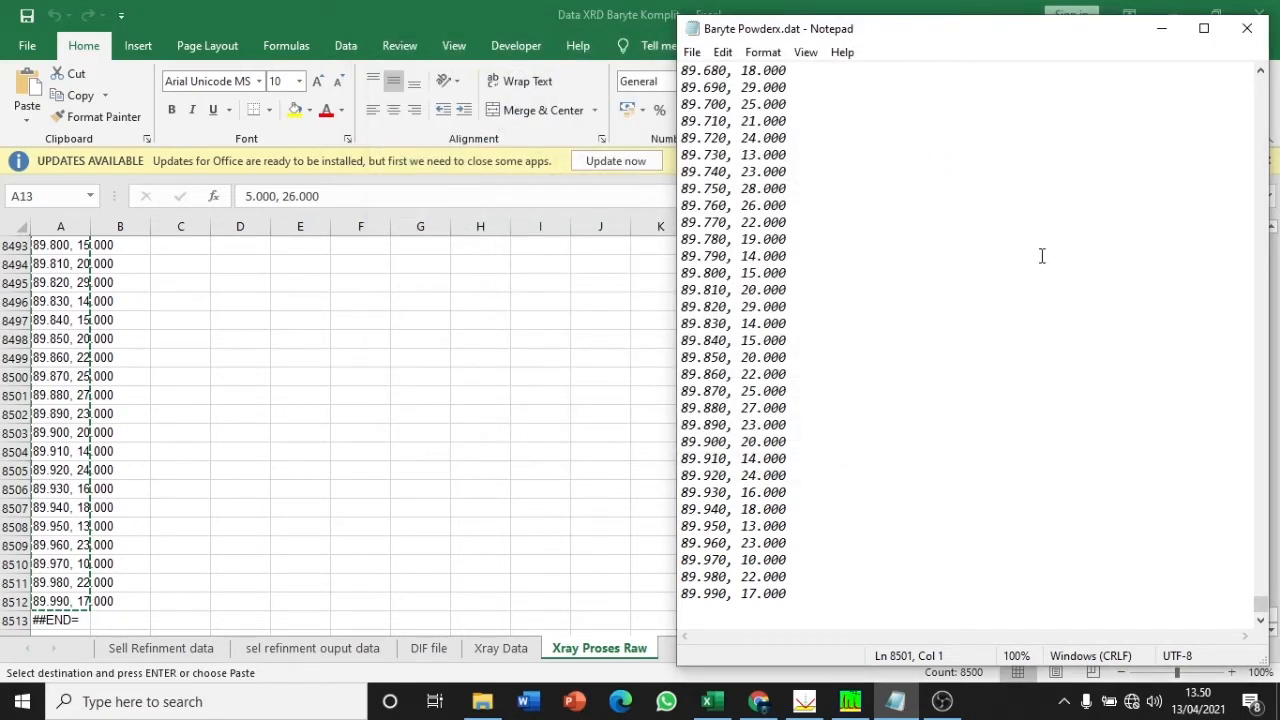
pyautogui.click(1161, 30)
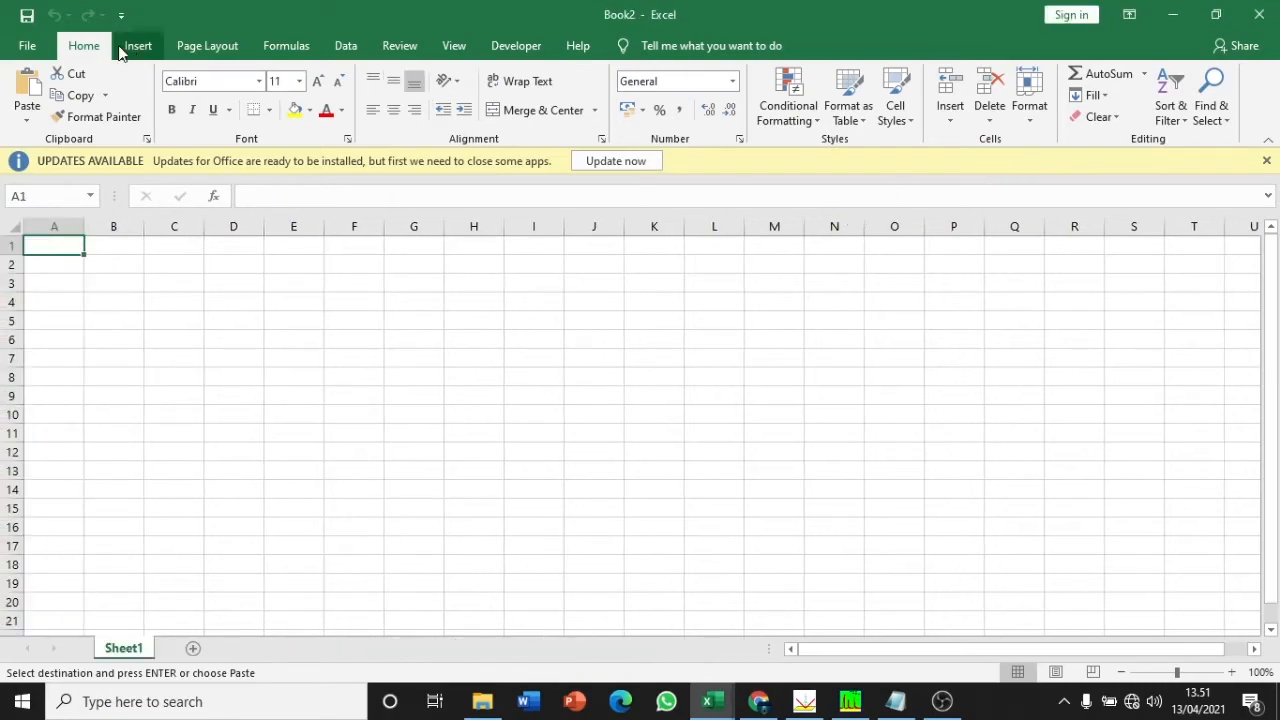
# Open Baryte Powderx.dat from the XRD folder in Excel, with all file types listed
pyautogui.click(36, 50)
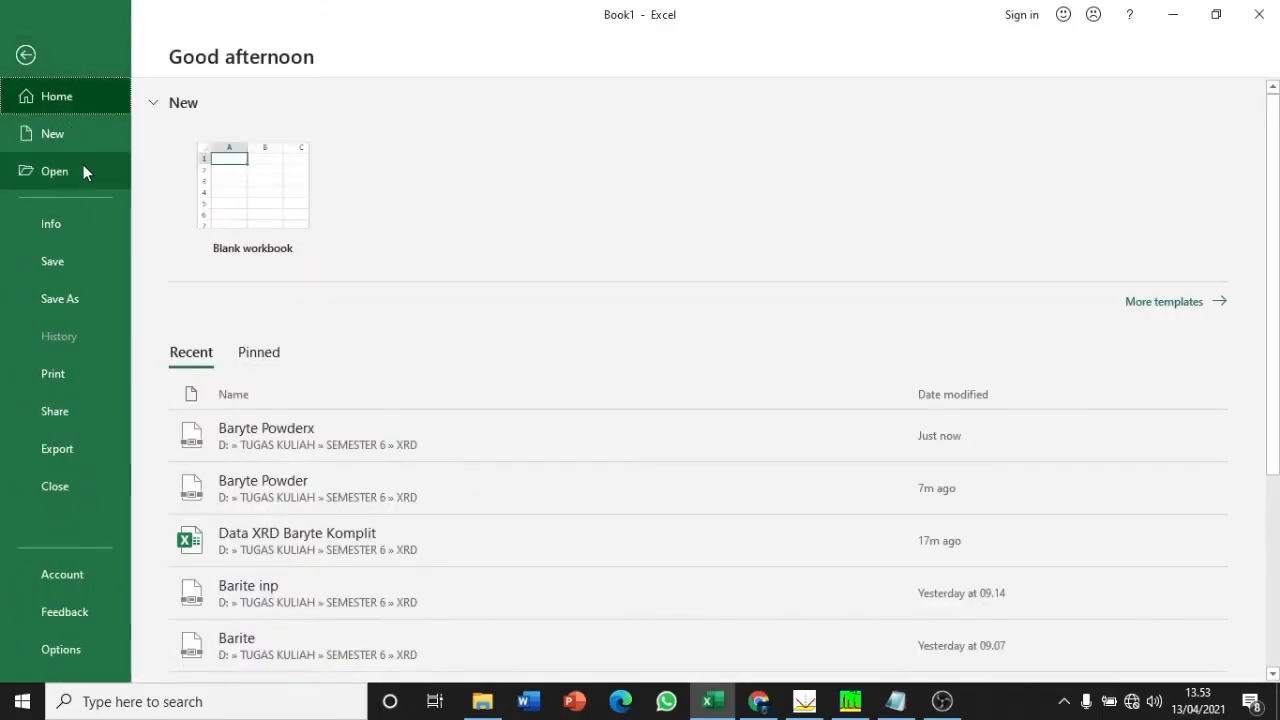
pyautogui.click(80, 171)
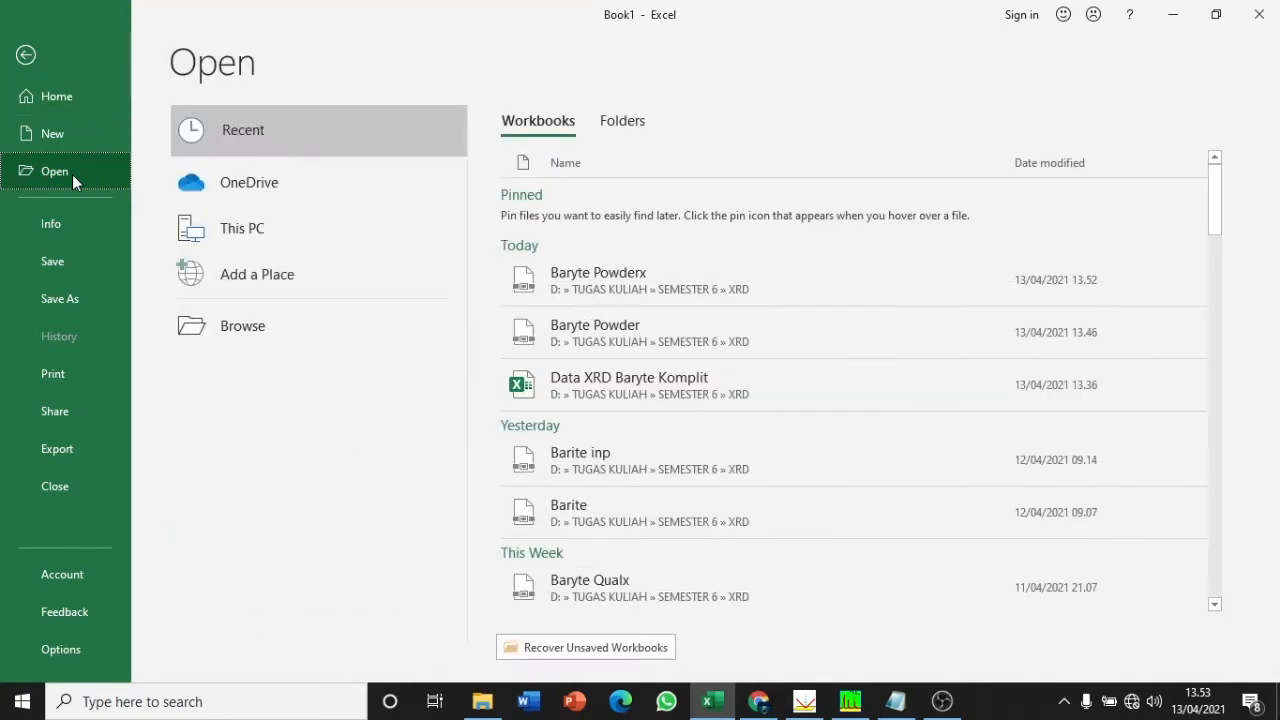
pyautogui.click(269, 325)
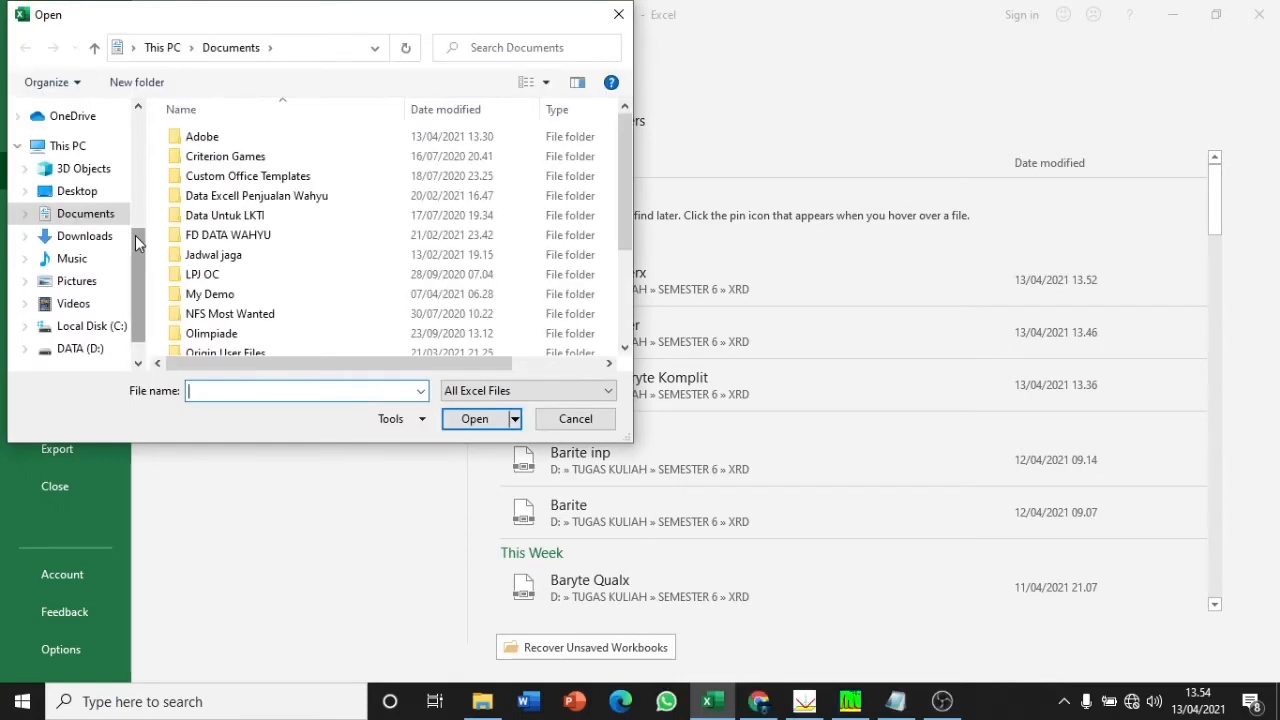
pyautogui.moveTo(136, 229); pyautogui.dragTo(140, 191)
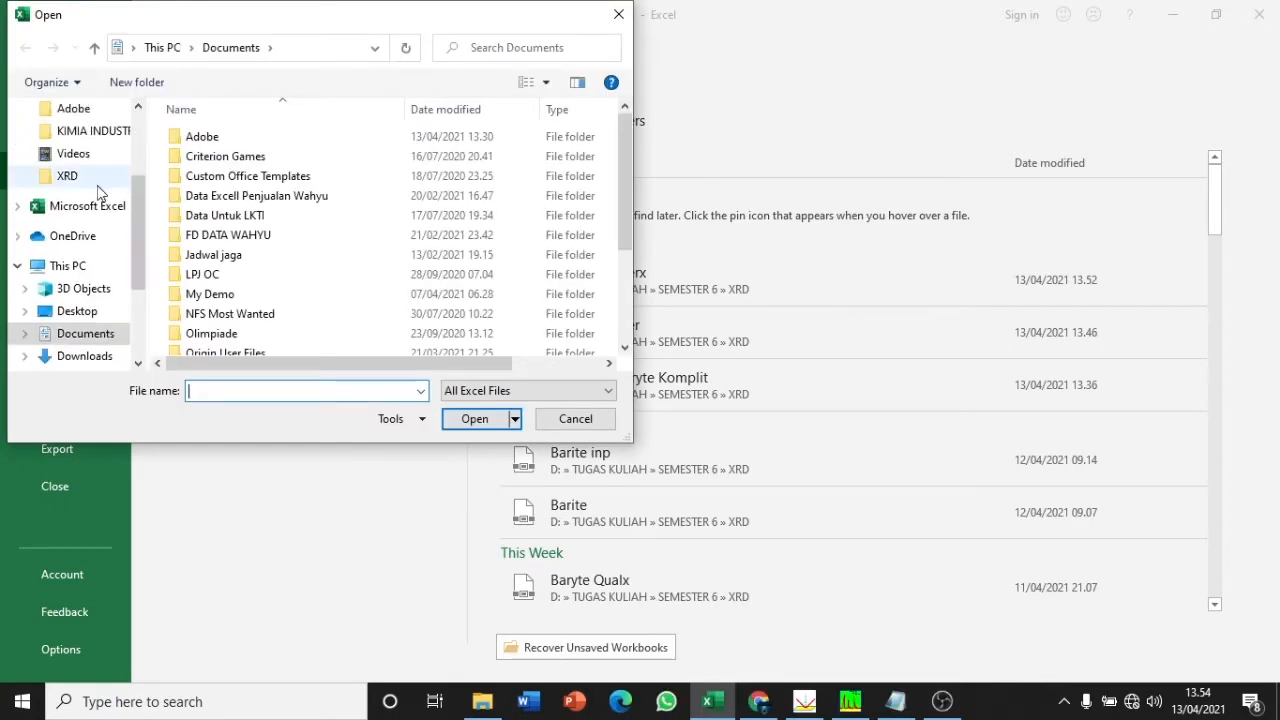
pyautogui.click(98, 182)
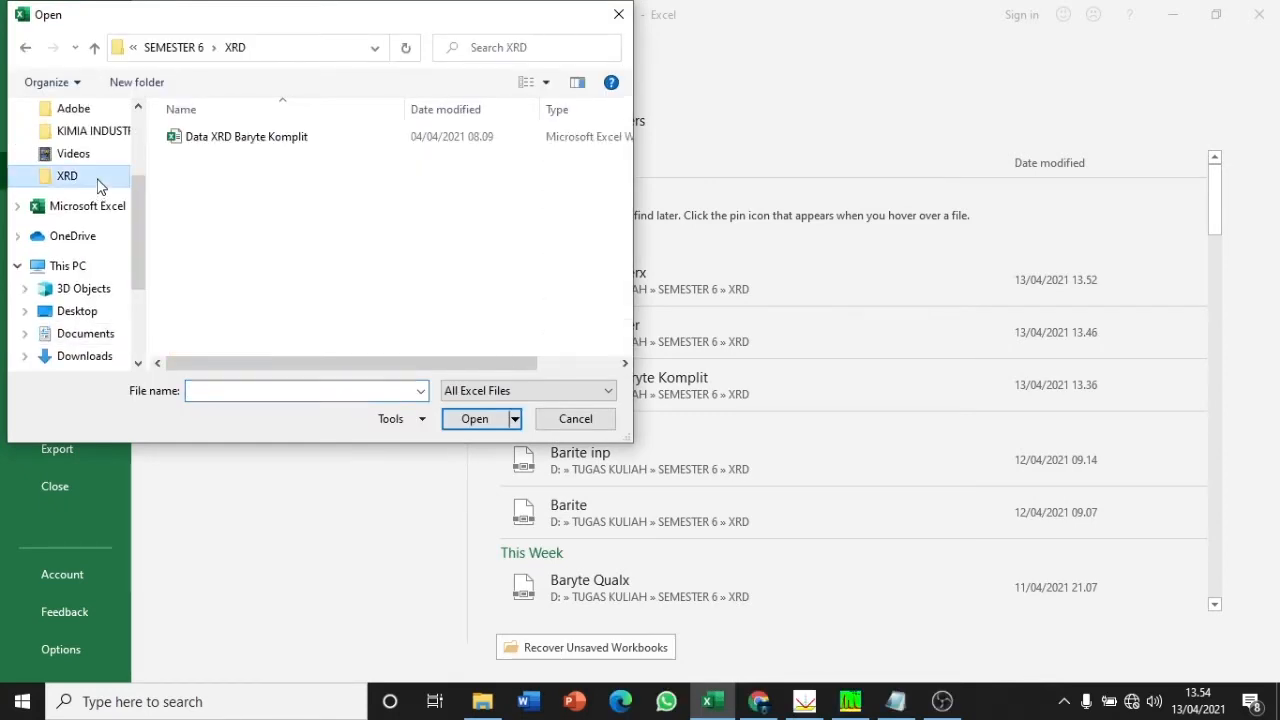
pyautogui.click(550, 395)
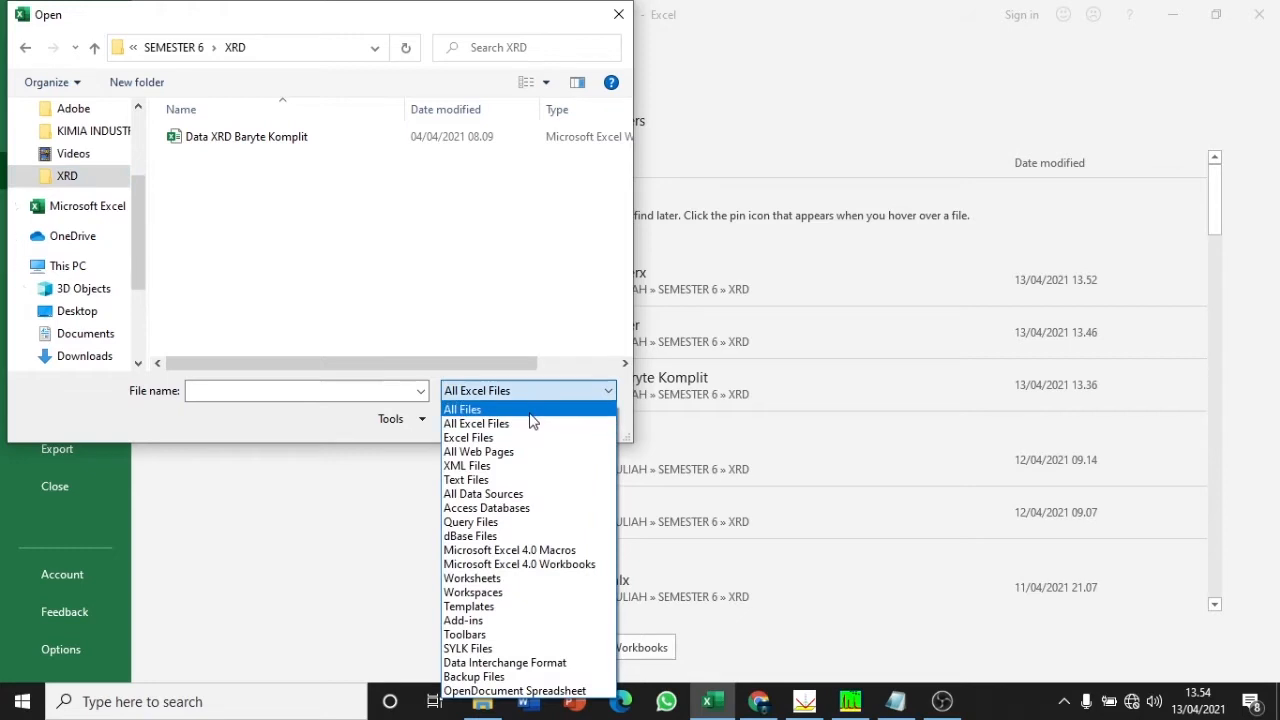
pyautogui.click(530, 410)
pyautogui.click(281, 140)
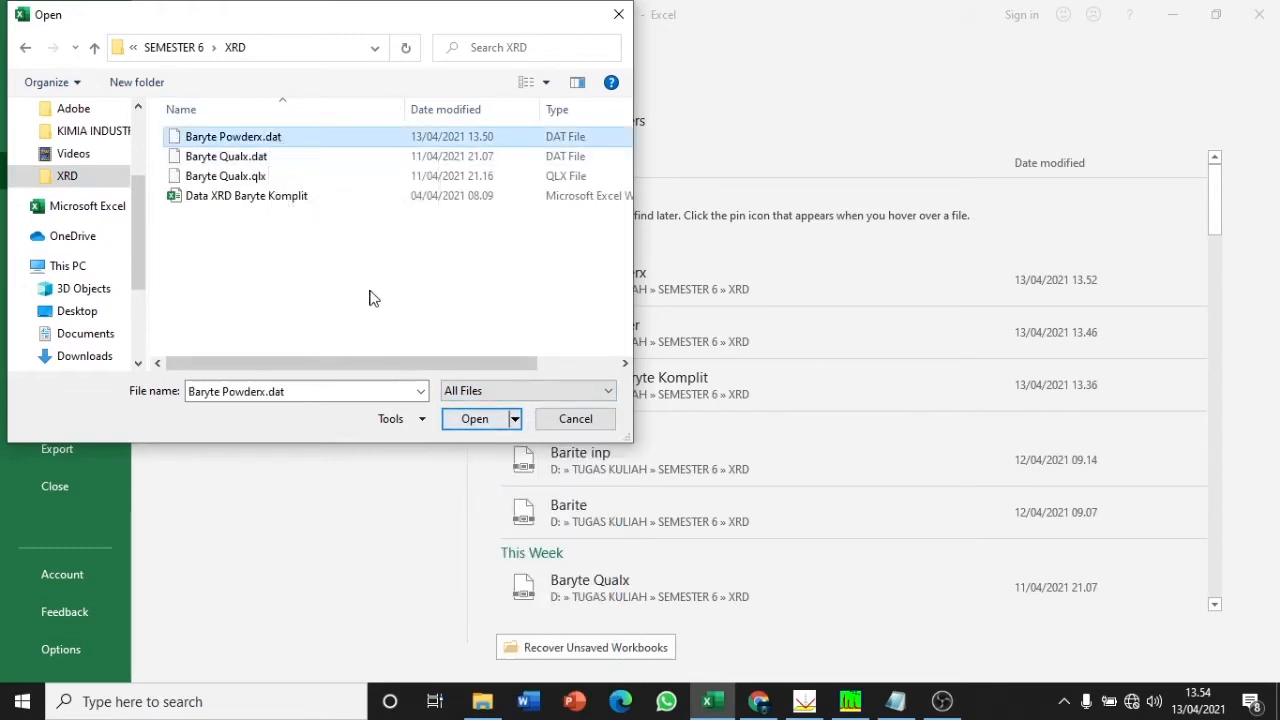
pyautogui.click(483, 420)
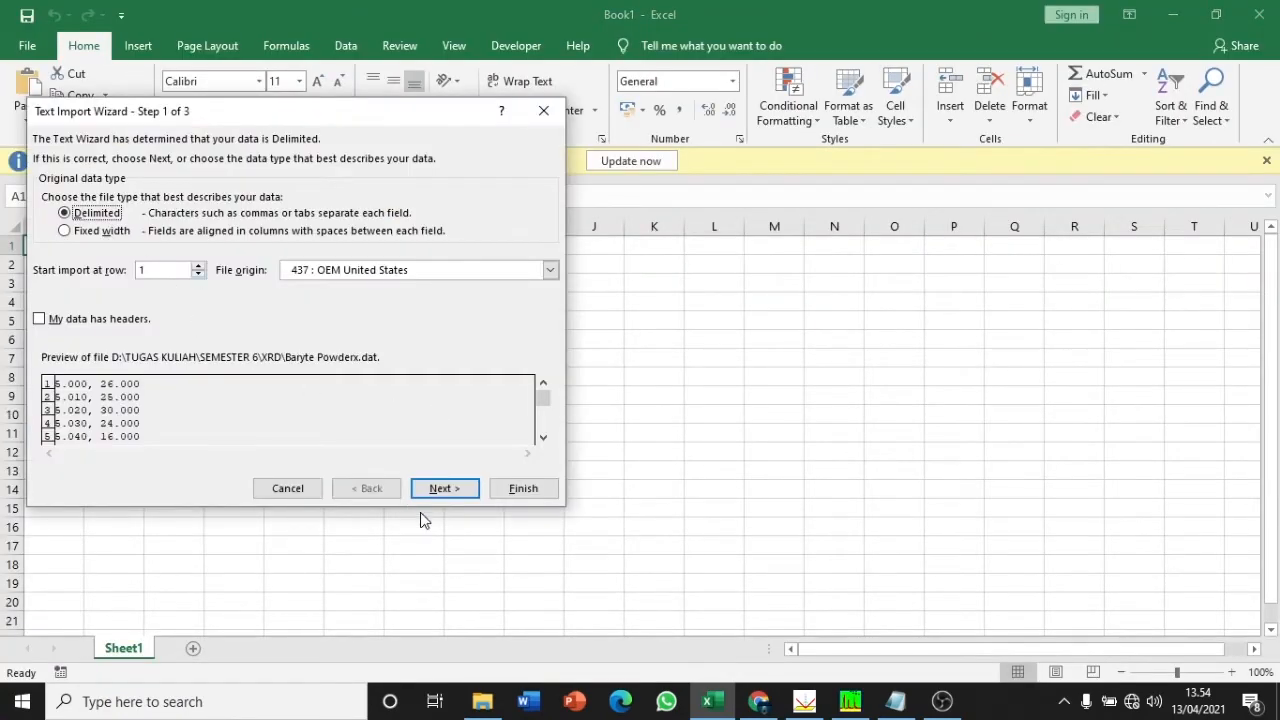
# Import the text as delimited data, adding comma as a delimiter alongside tab
pyautogui.click(446, 493)
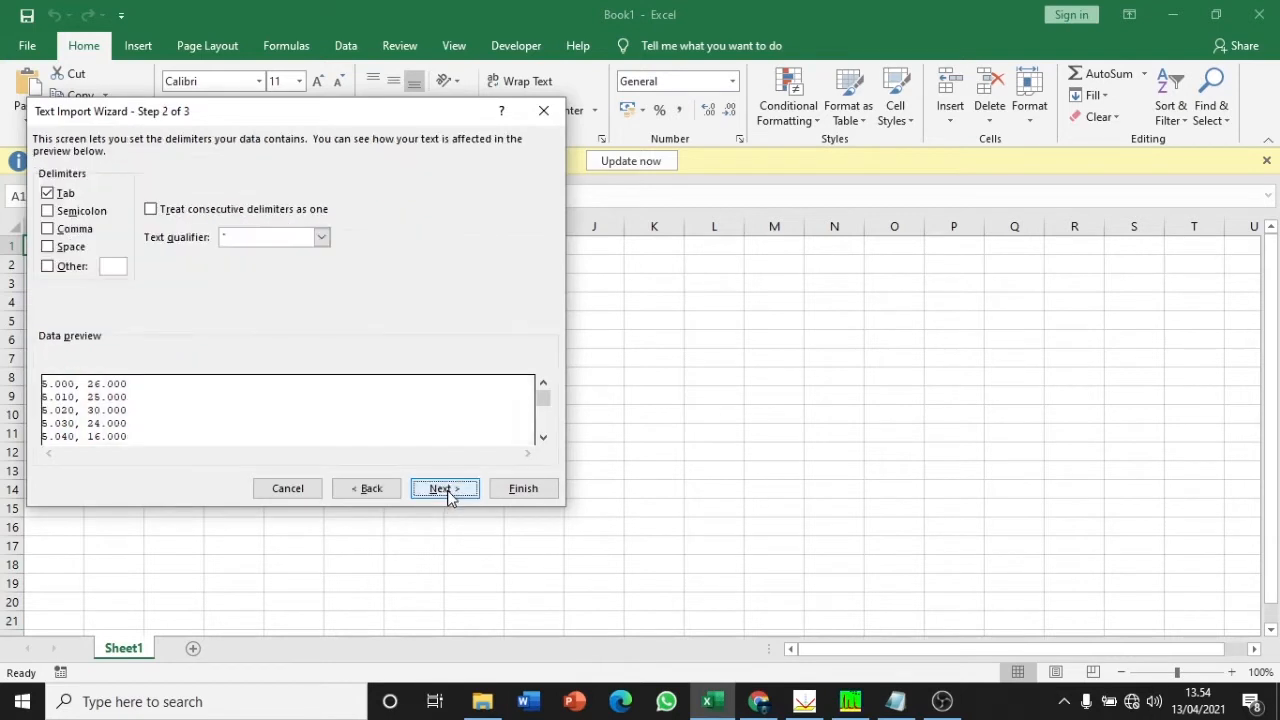
pyautogui.click(47, 229)
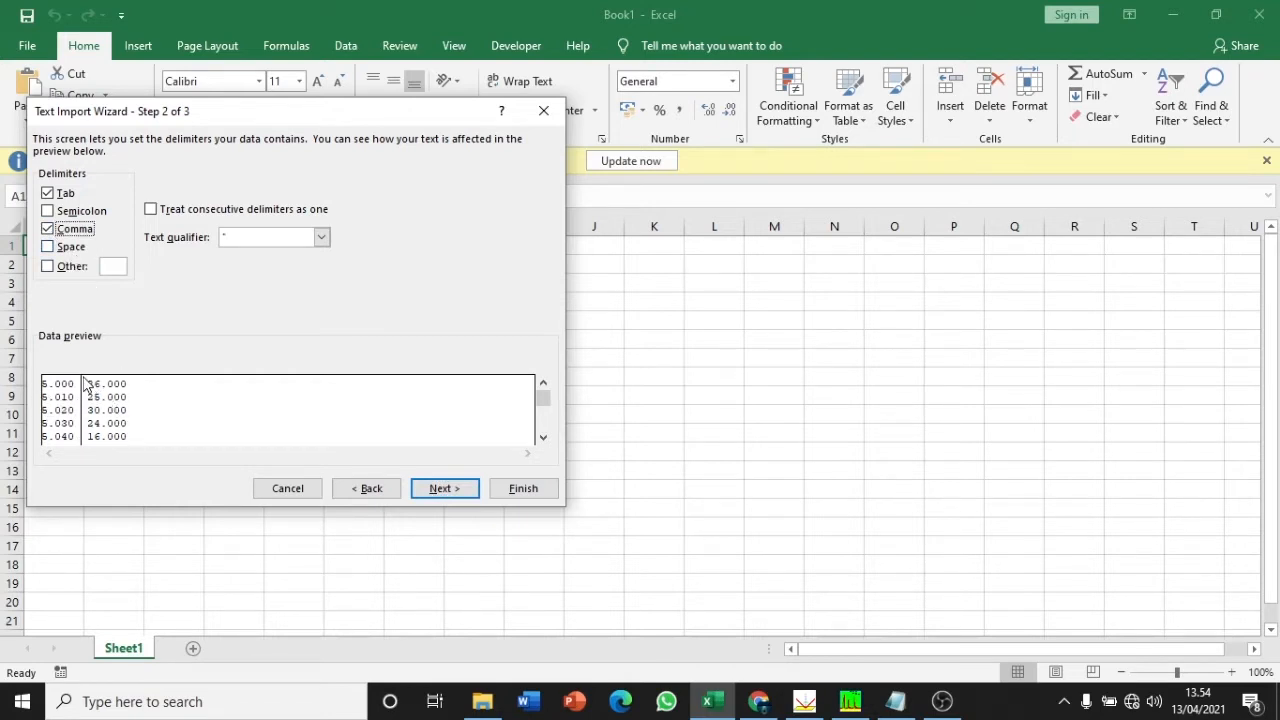
pyautogui.click(437, 491)
pyautogui.click(522, 489)
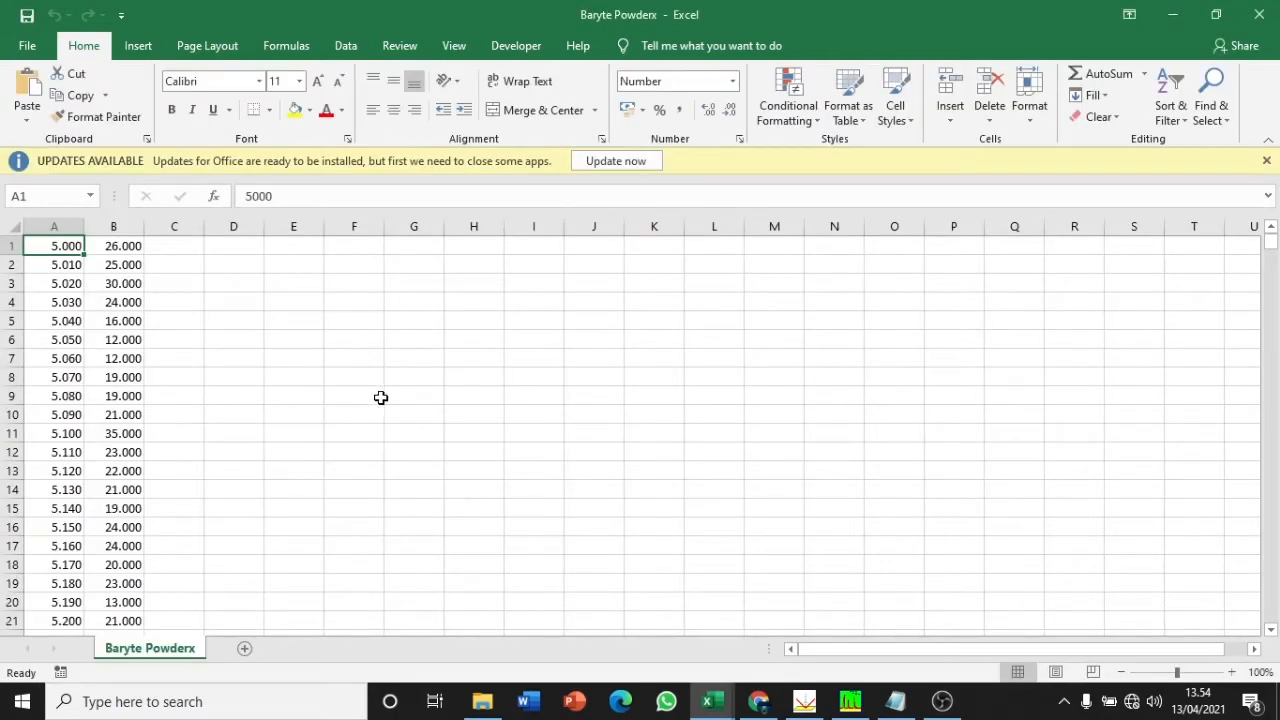
# Insert two blank rows above the imported data and select cell A1
pyautogui.click(10, 218)
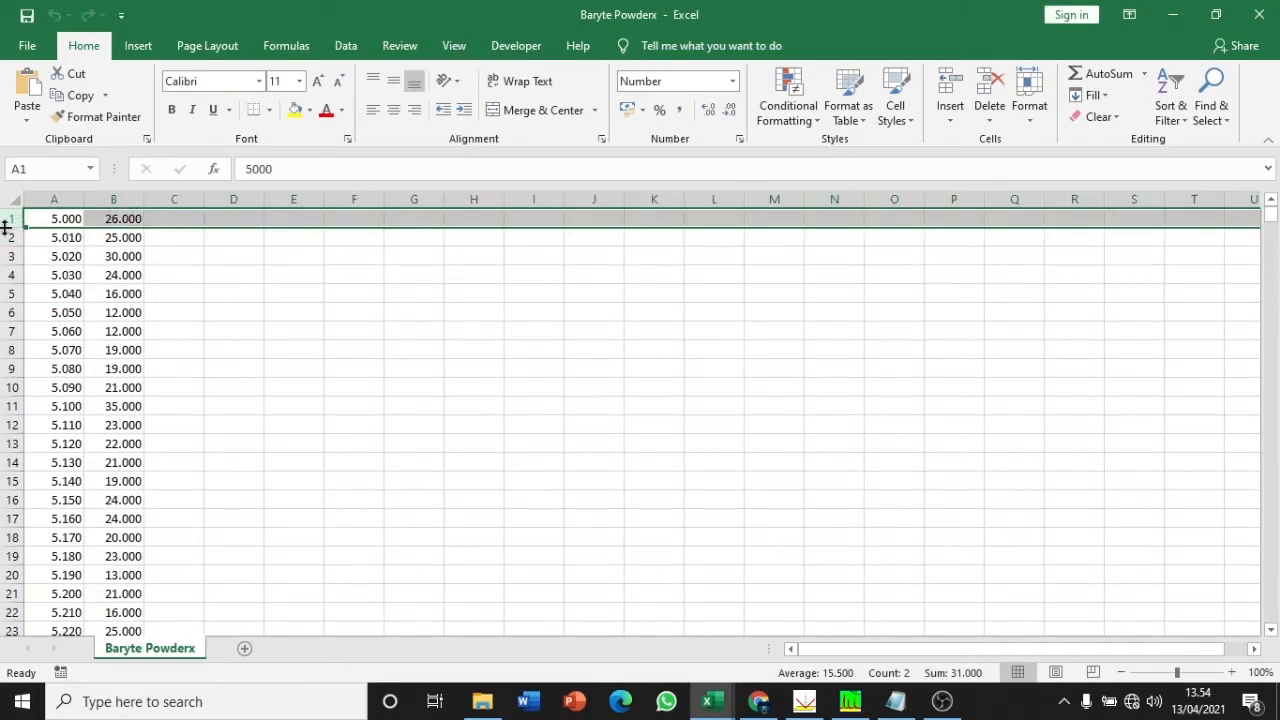
pyautogui.click(954, 123)
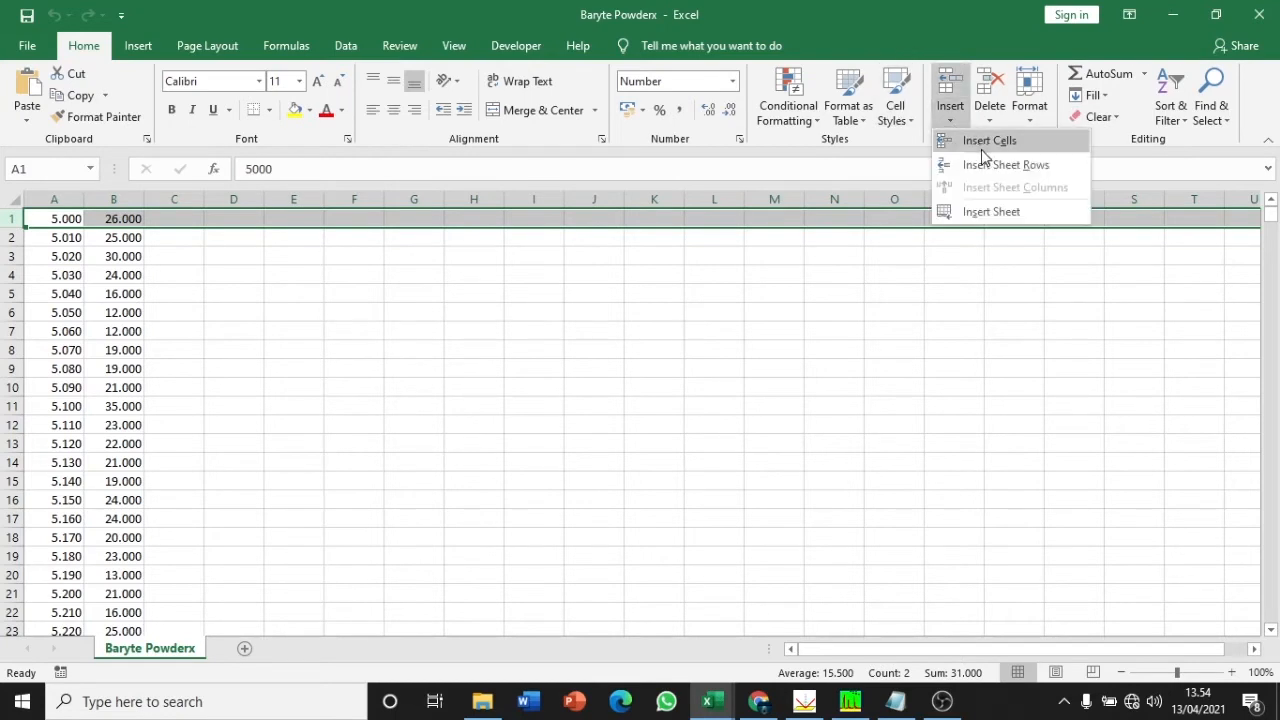
pyautogui.click(984, 160)
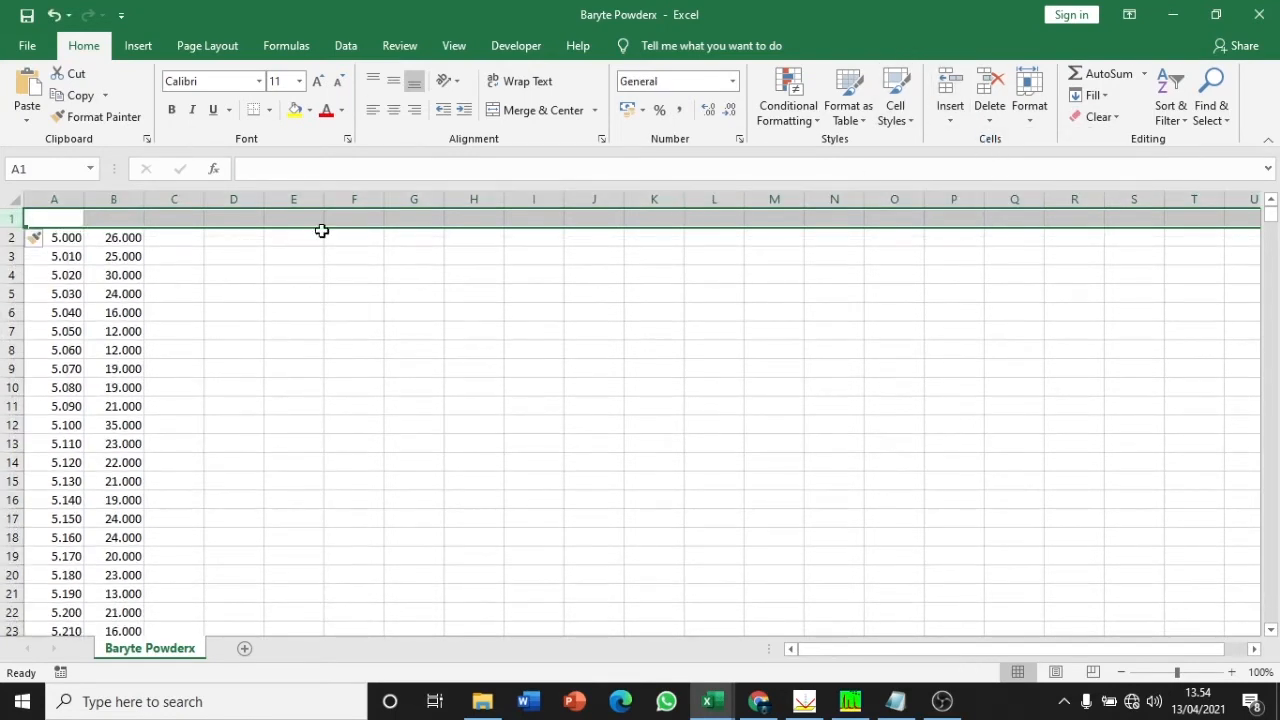
pyautogui.click(950, 118)
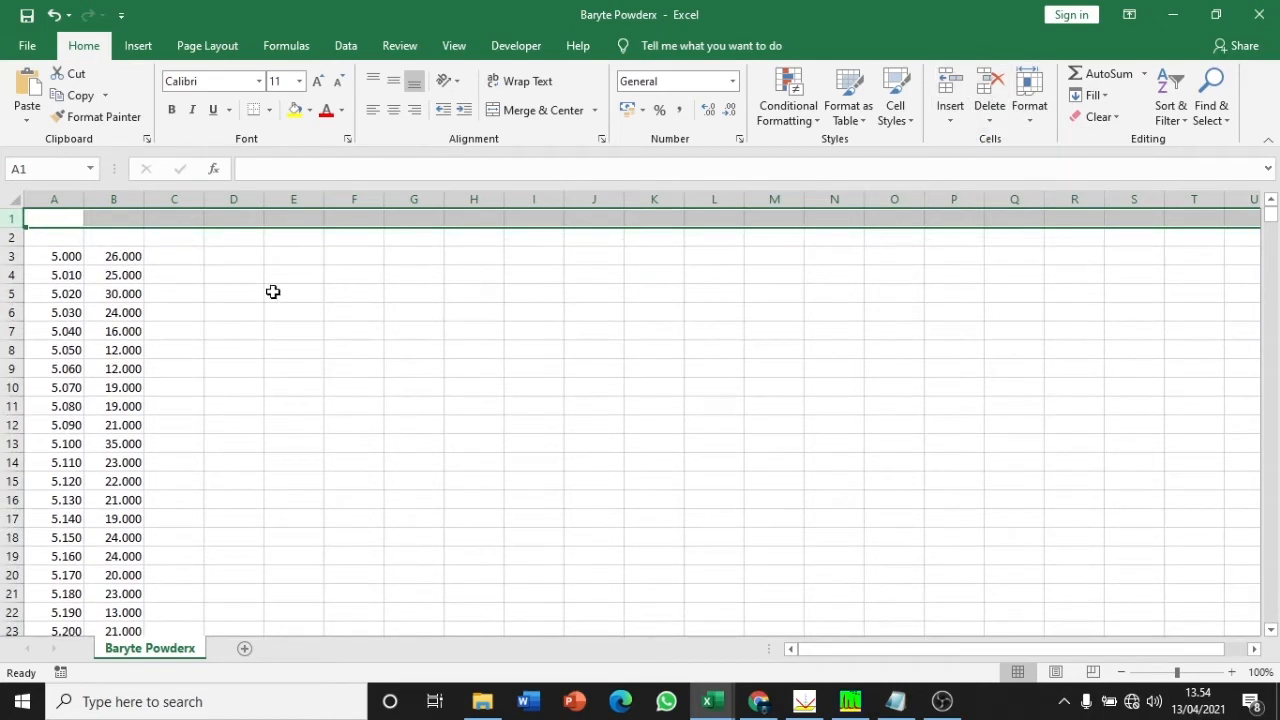
pyautogui.click(66, 214)
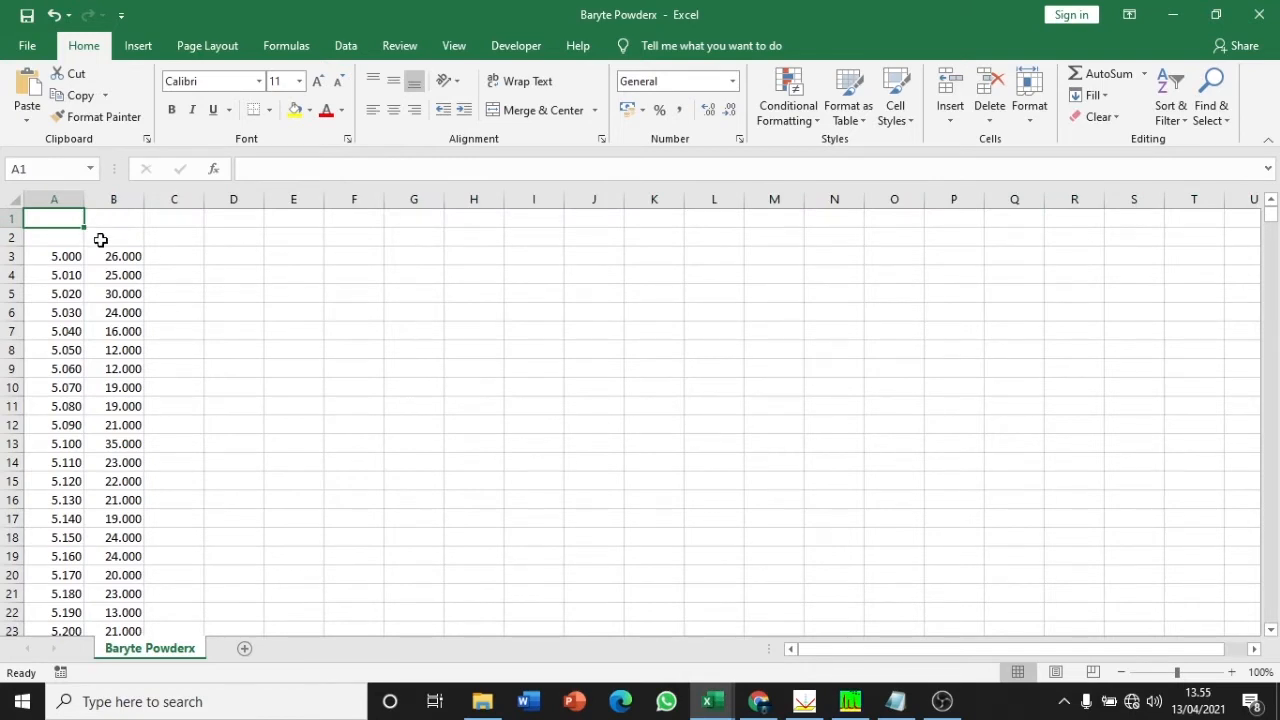
# Enter the title Baryte in cell A1 and count the numeric cells of A3:A8502 with a COUNT function in A2
pyautogui.write('Baryte')
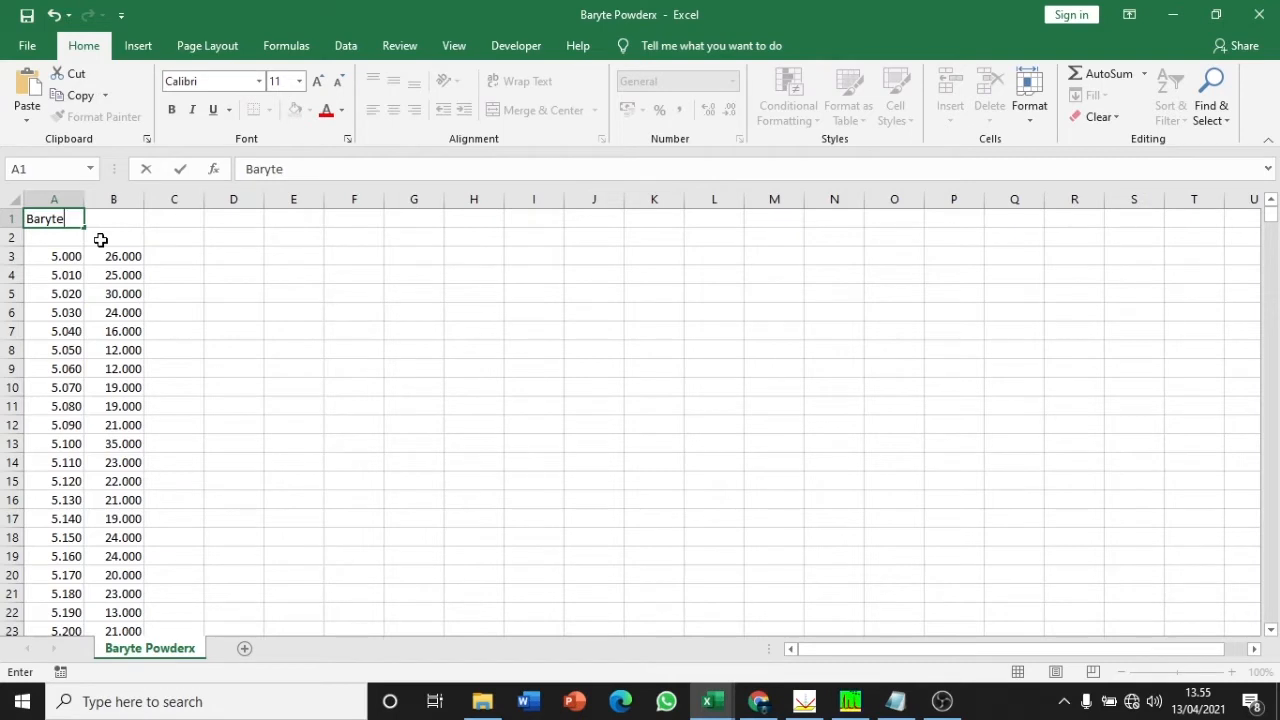
pyautogui.press('Return')
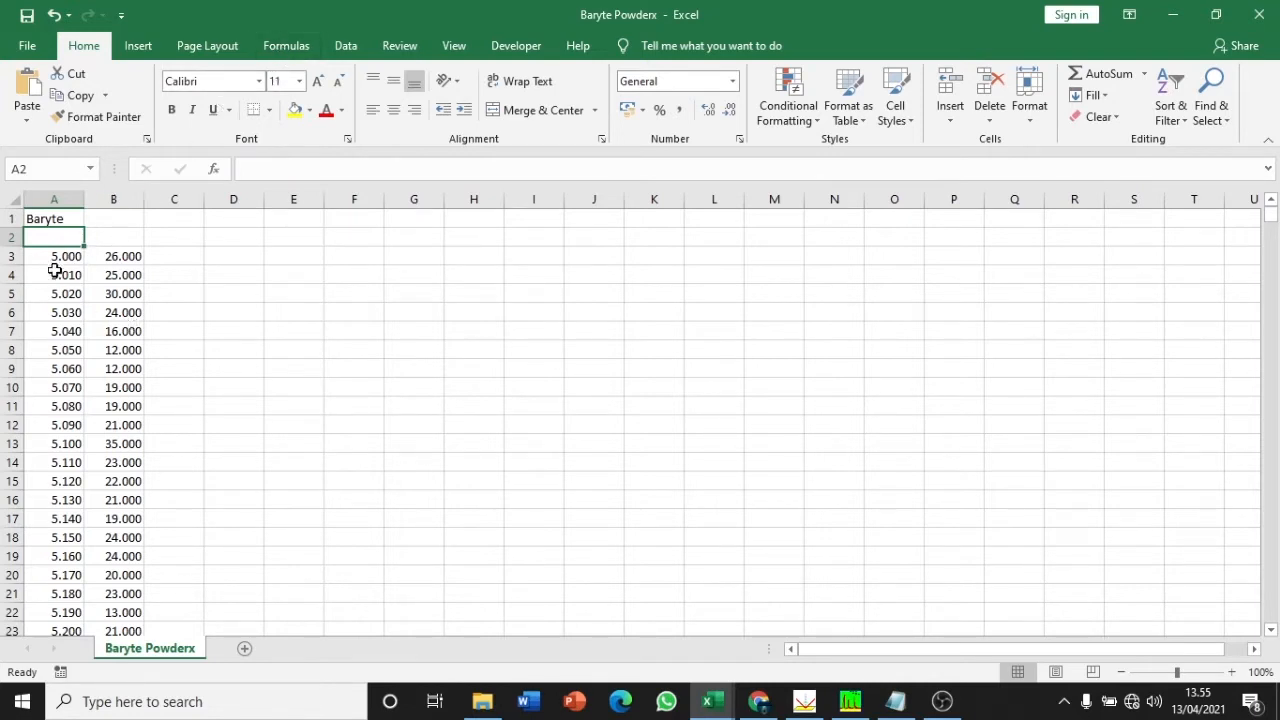
pyautogui.click(287, 46)
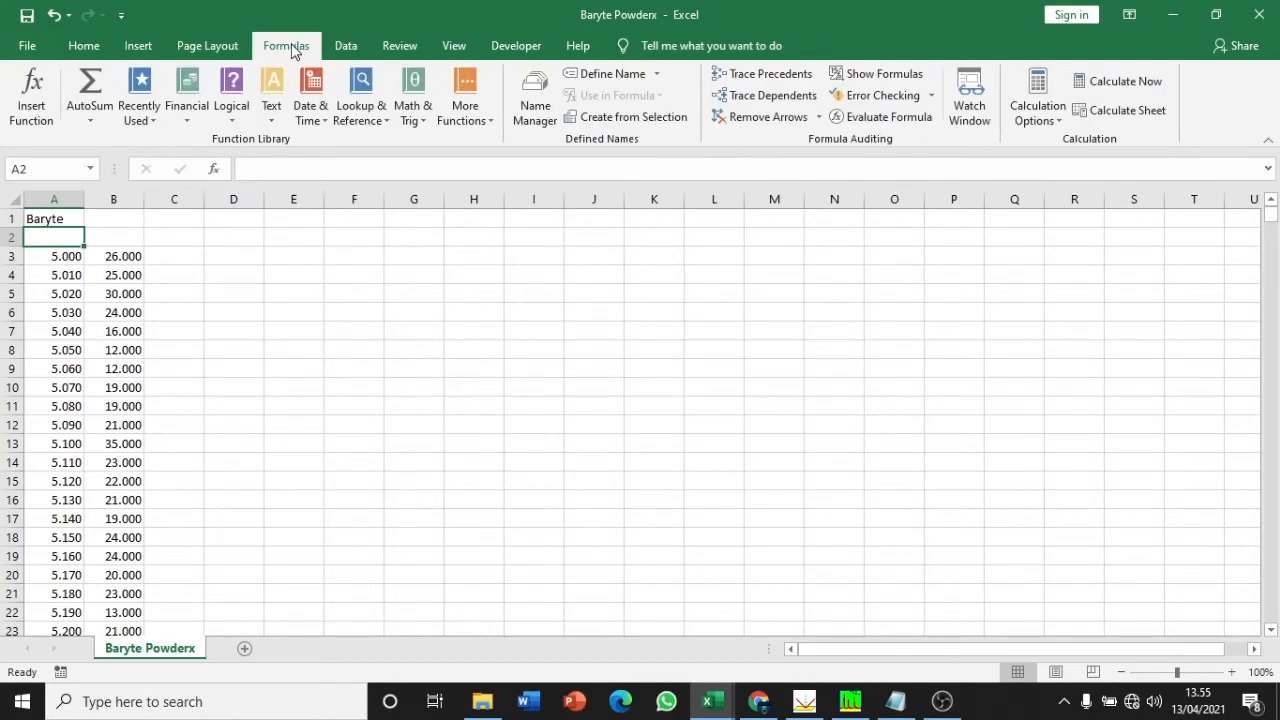
pyautogui.click(481, 117)
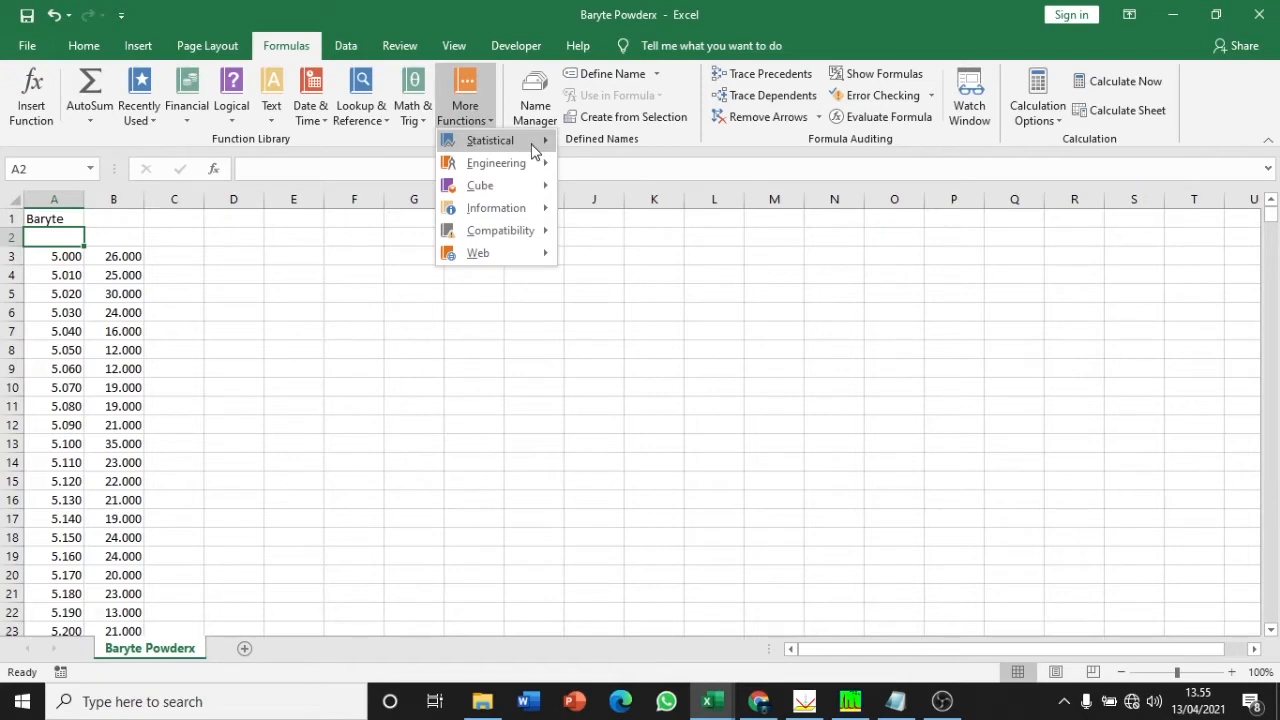
pyautogui.moveTo(533, 150)
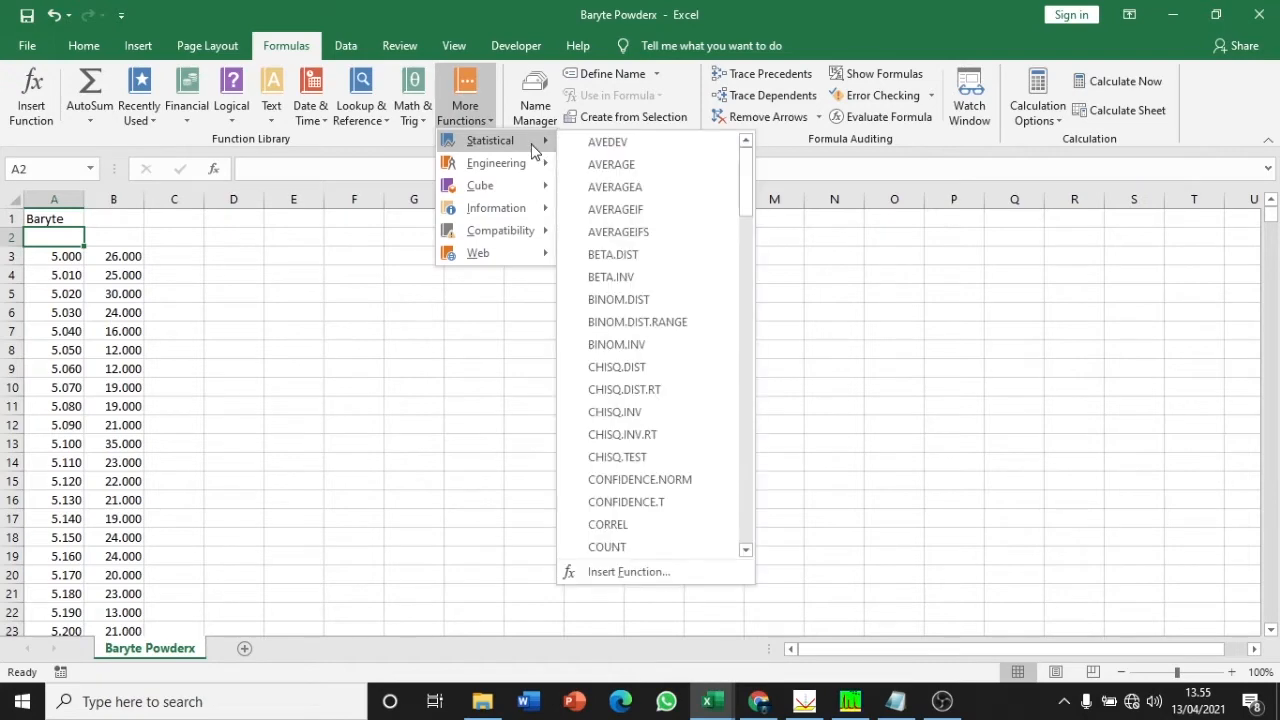
pyautogui.click(606, 548)
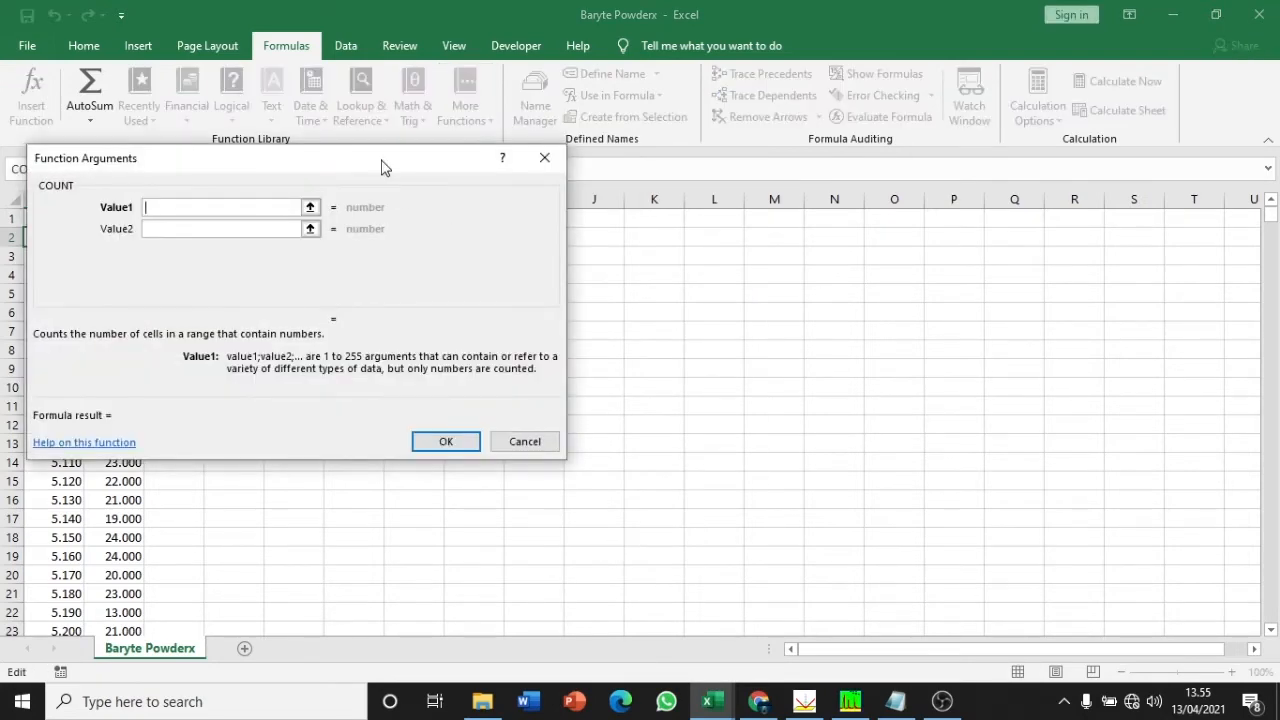
pyautogui.moveTo(381, 167); pyautogui.dragTo(851, 186)
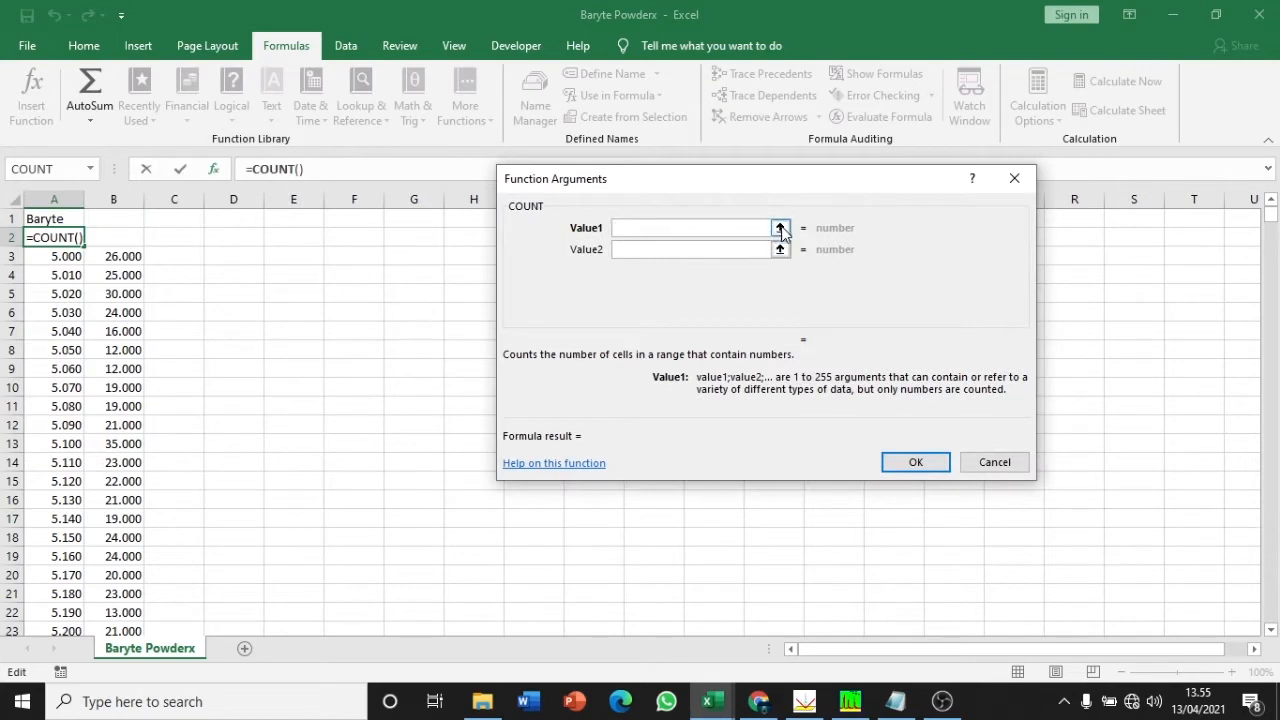
pyautogui.click(780, 228)
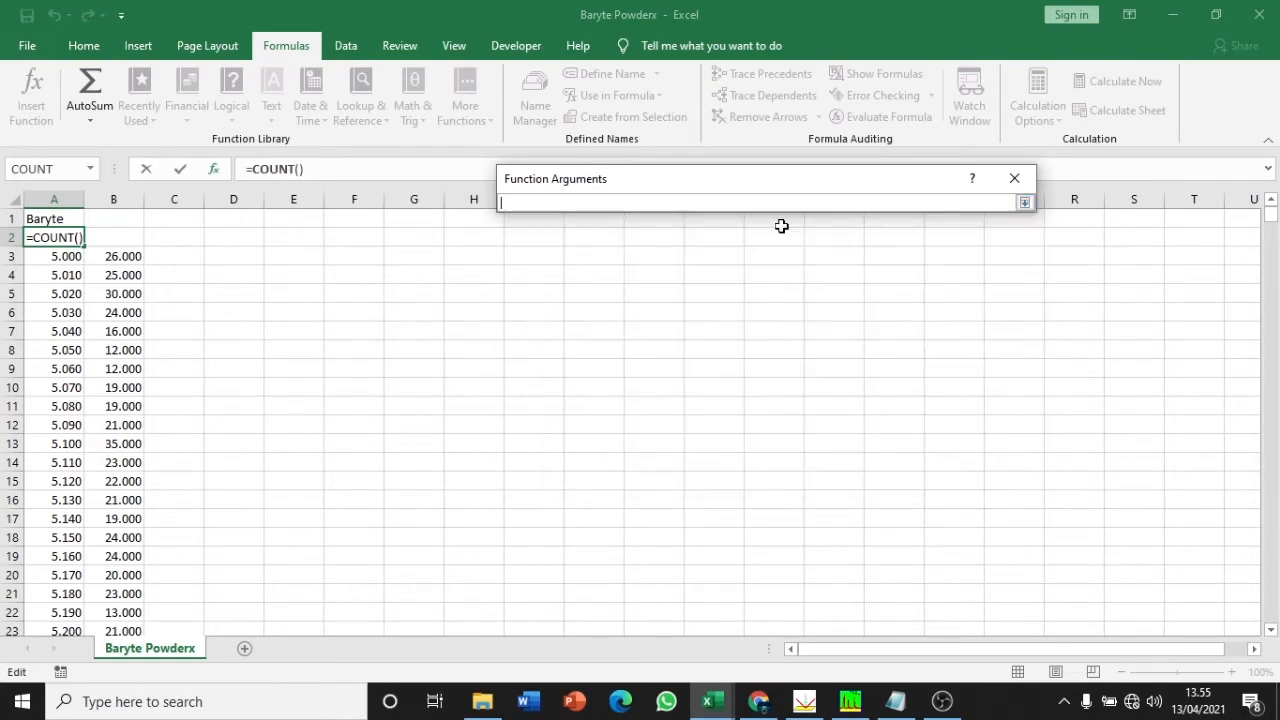
pyautogui.click(53, 256)
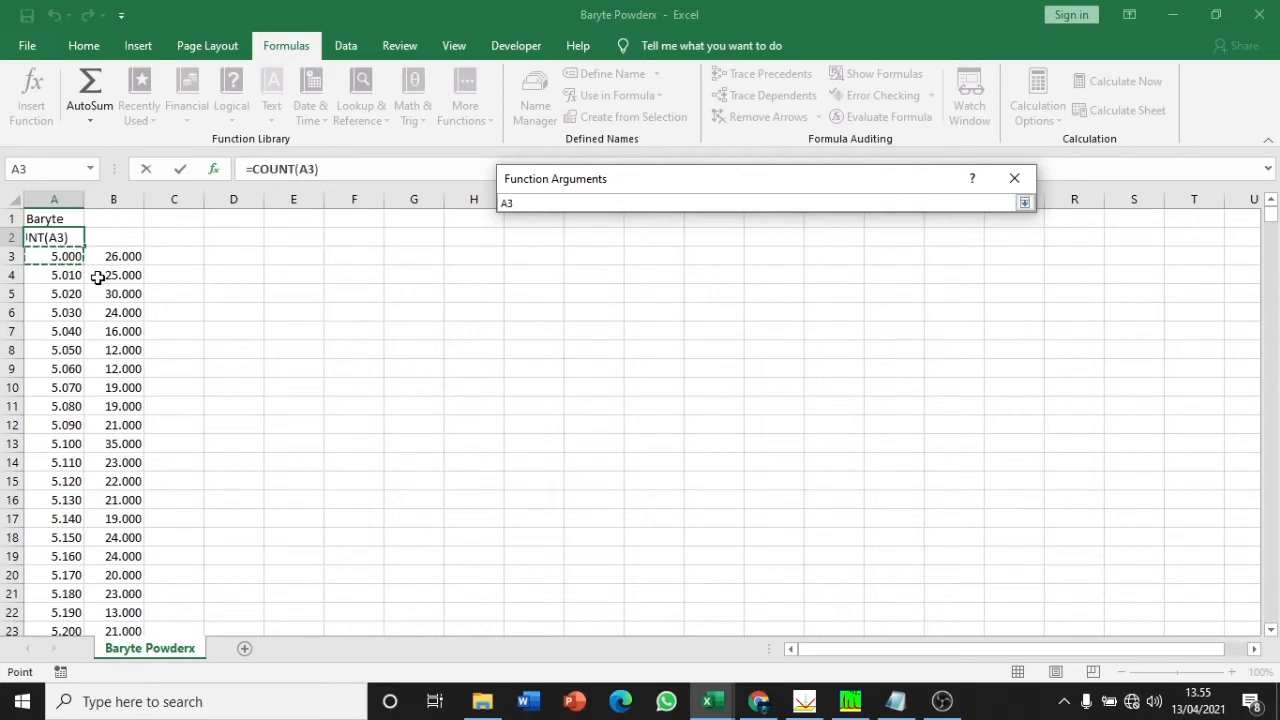
pyautogui.write(':B8502')
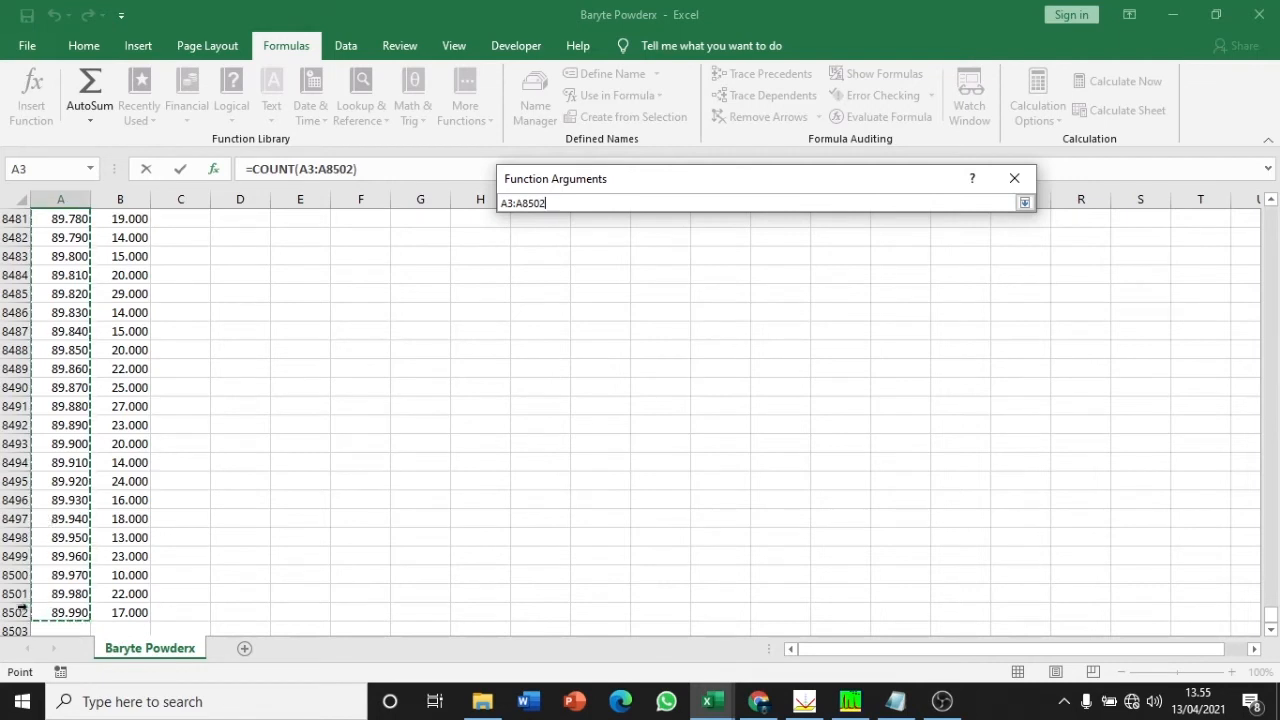
pyautogui.click(1024, 204)
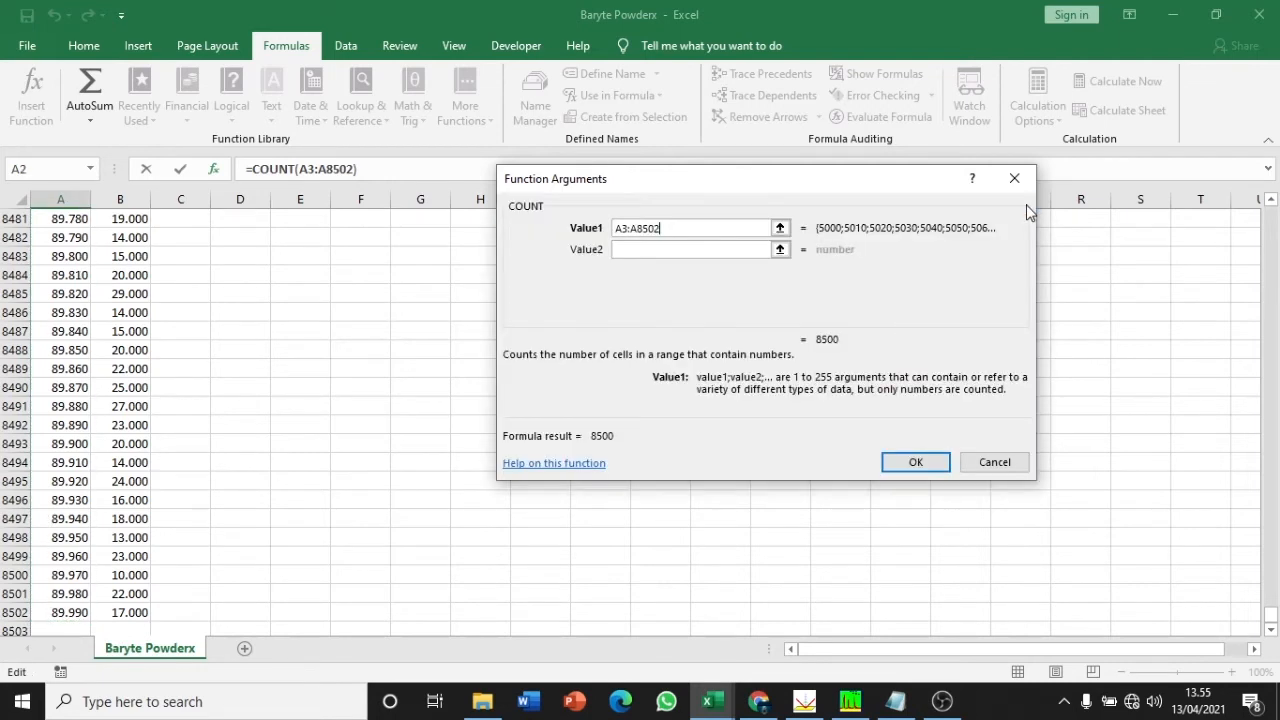
pyautogui.click(910, 462)
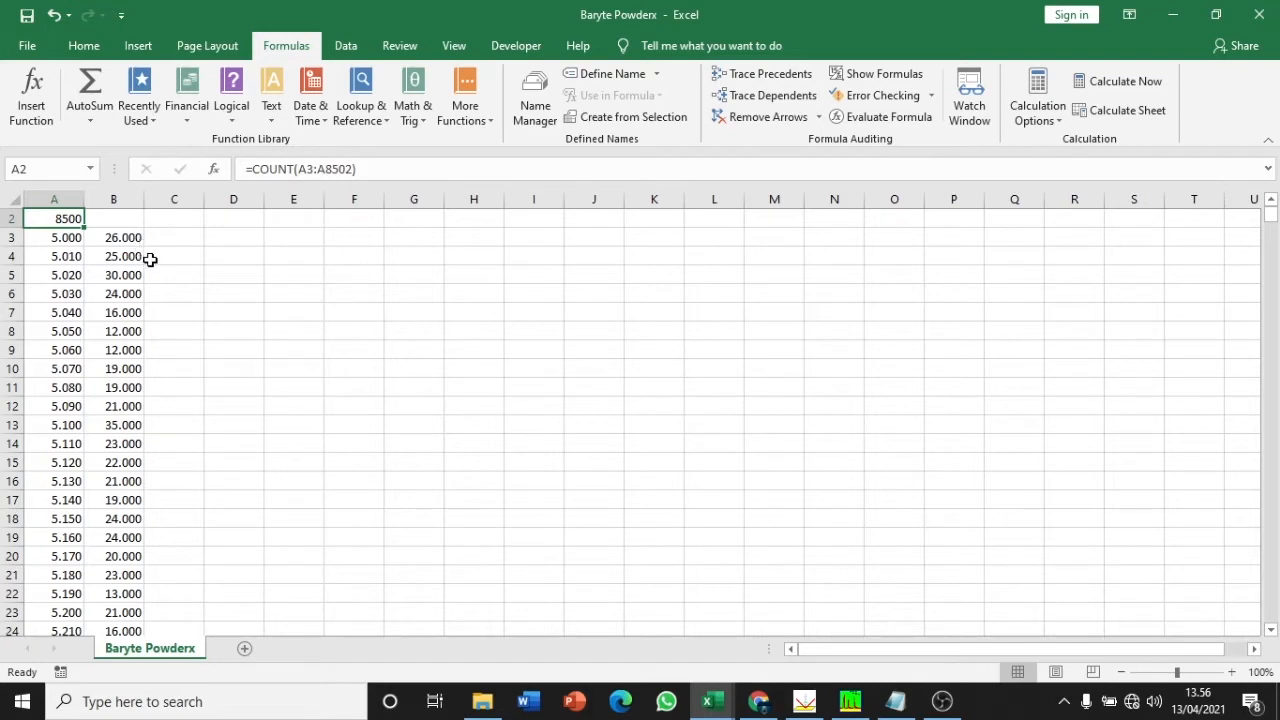
# Save the Baryte Powderx file, keeping the tab-delimited text format, and minimize Excel
pyautogui.hotkey('ctrl', 's')
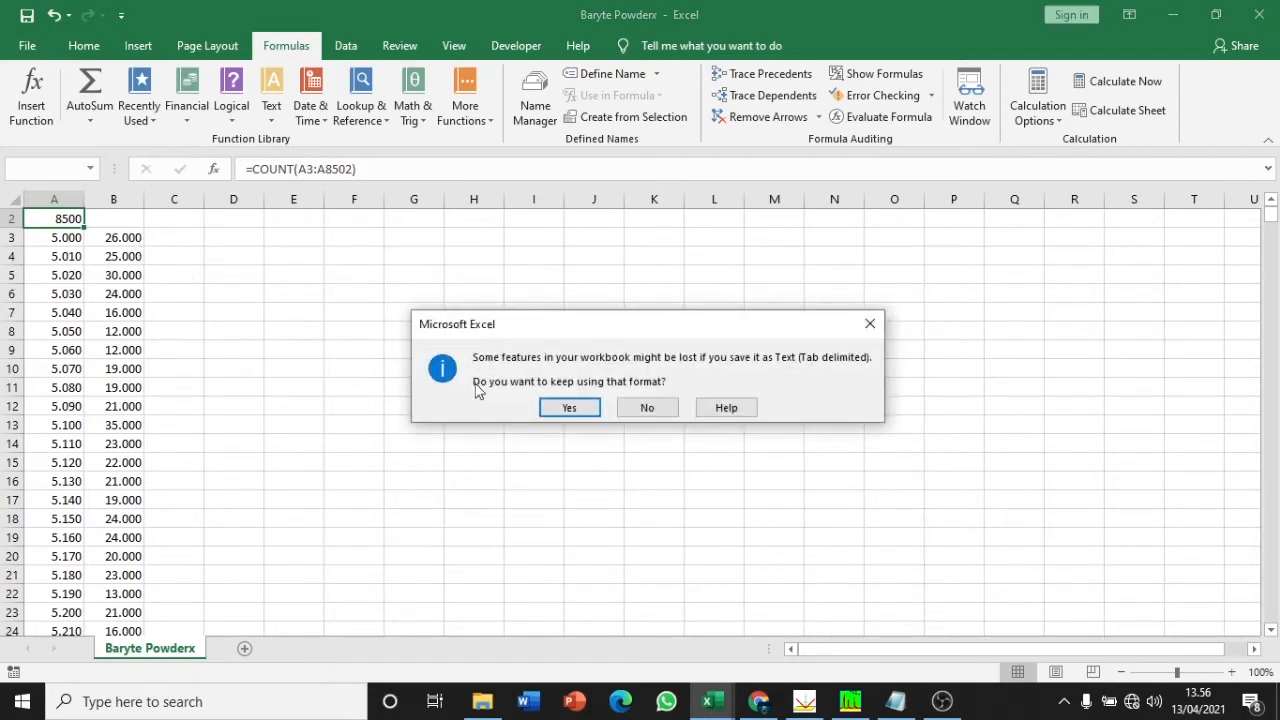
pyautogui.click(564, 410)
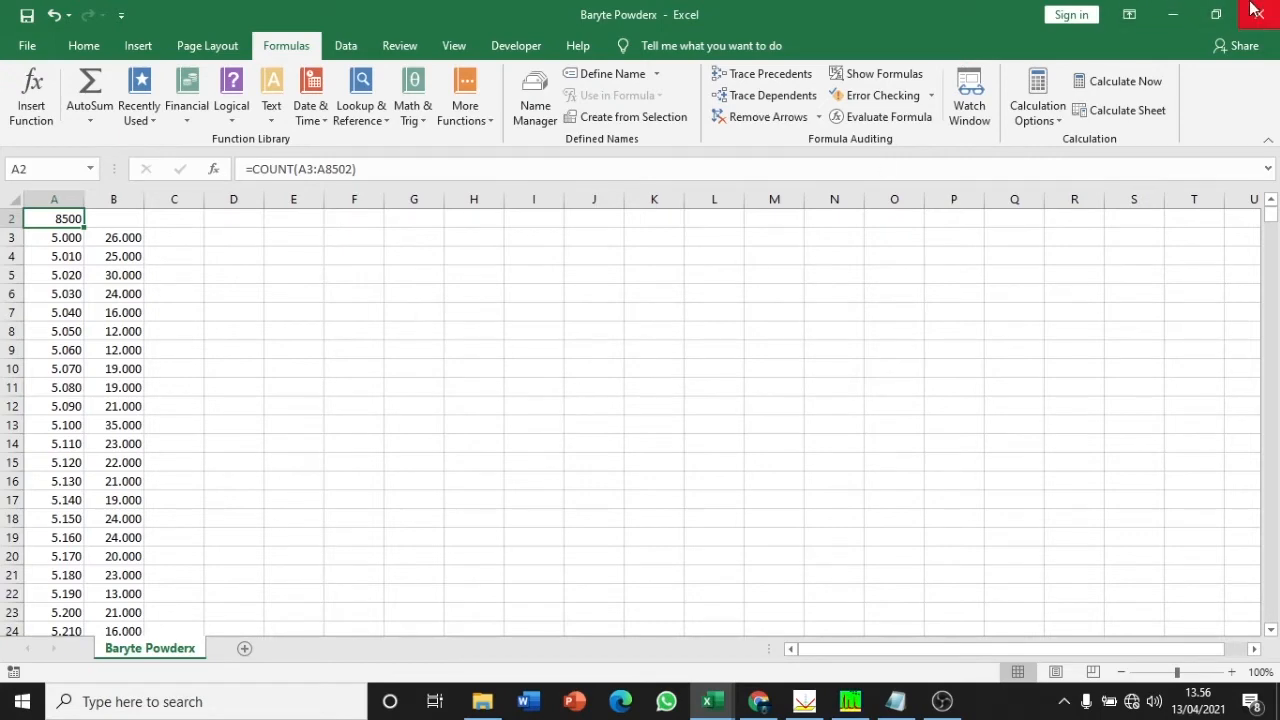
pyautogui.click(1170, 22)
pyautogui.click(1168, 17)
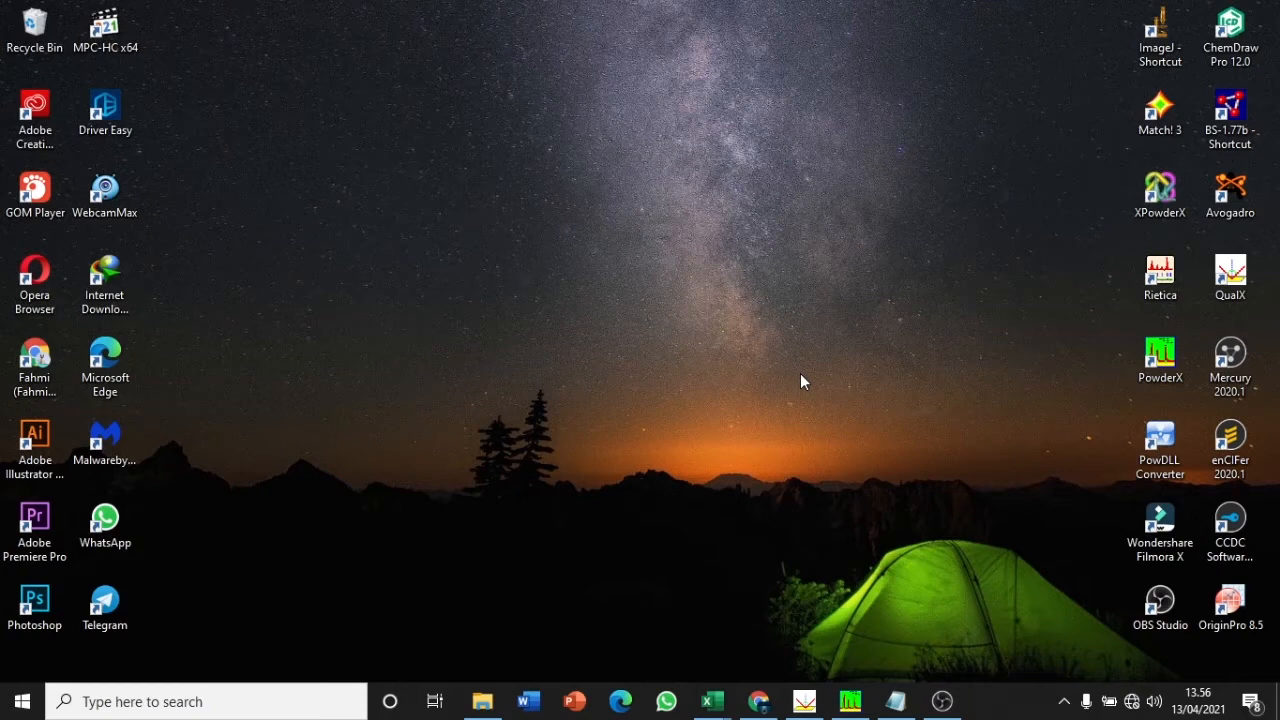
# Switch to PowderX and import Baryte Powderx.dat from the XRD folder as X-Y data, with all file types listed
pyautogui.click(850, 701)
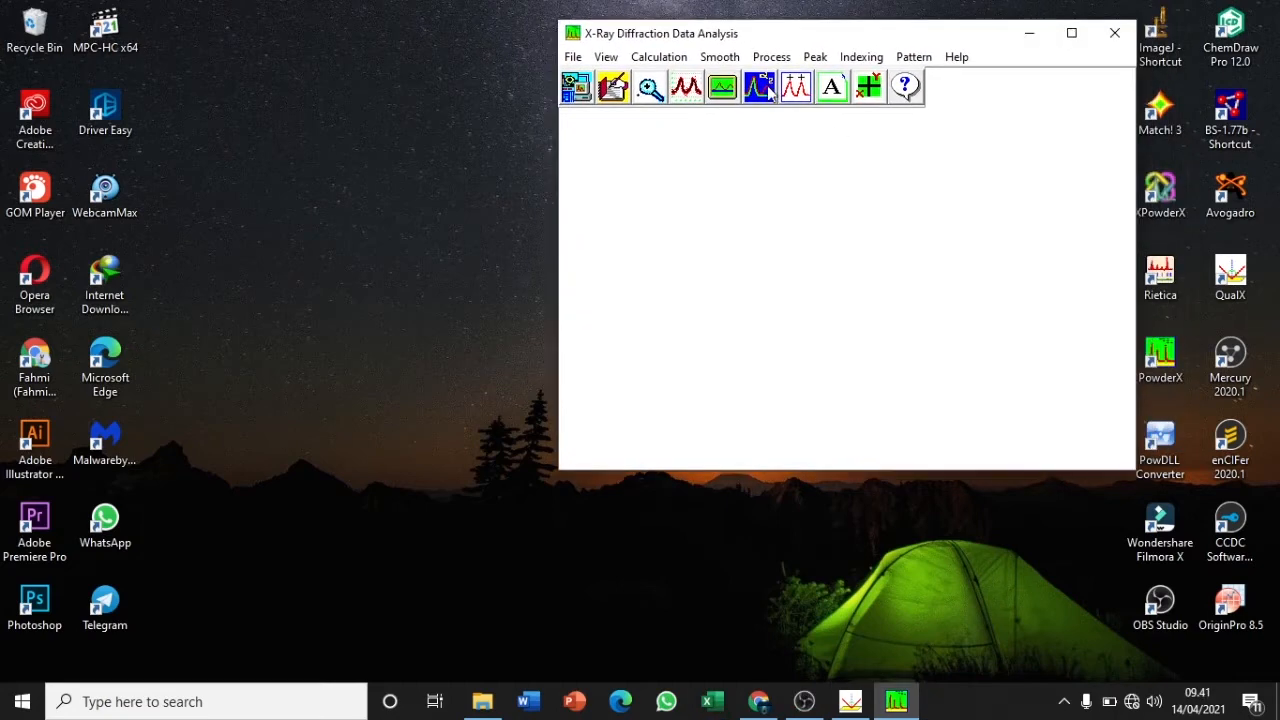
pyautogui.click(575, 58)
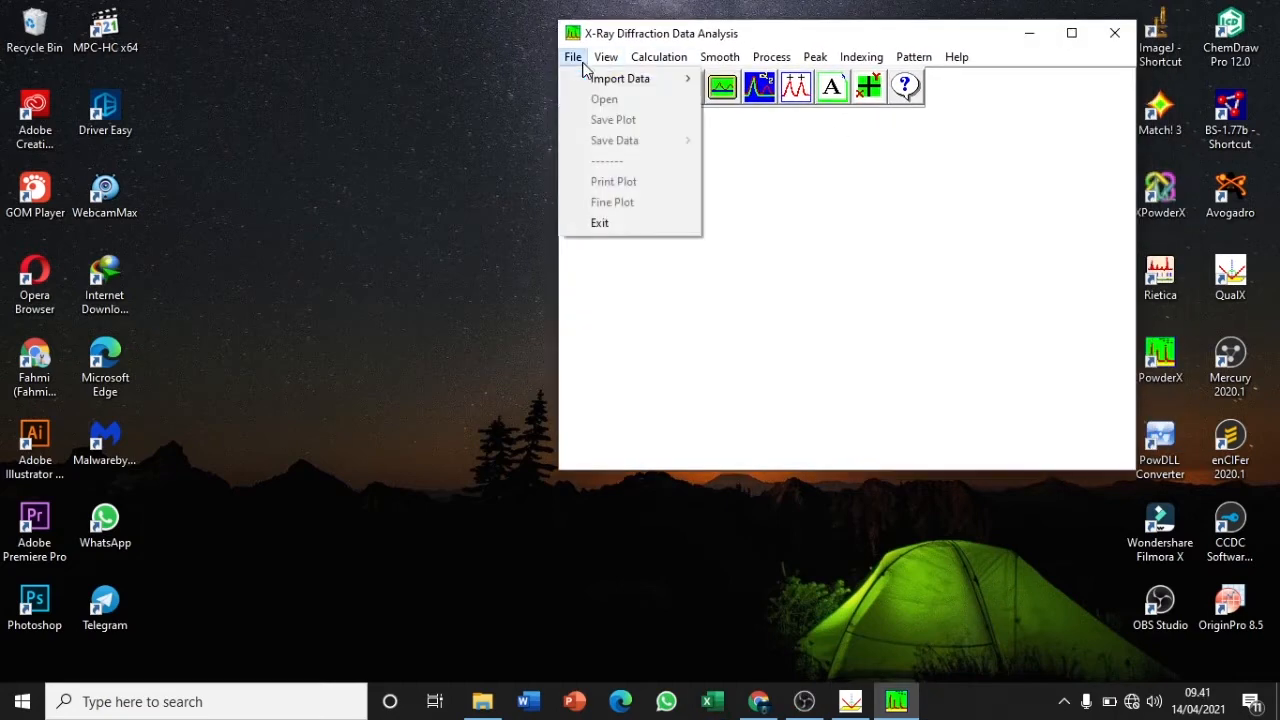
pyautogui.moveTo(596, 80)
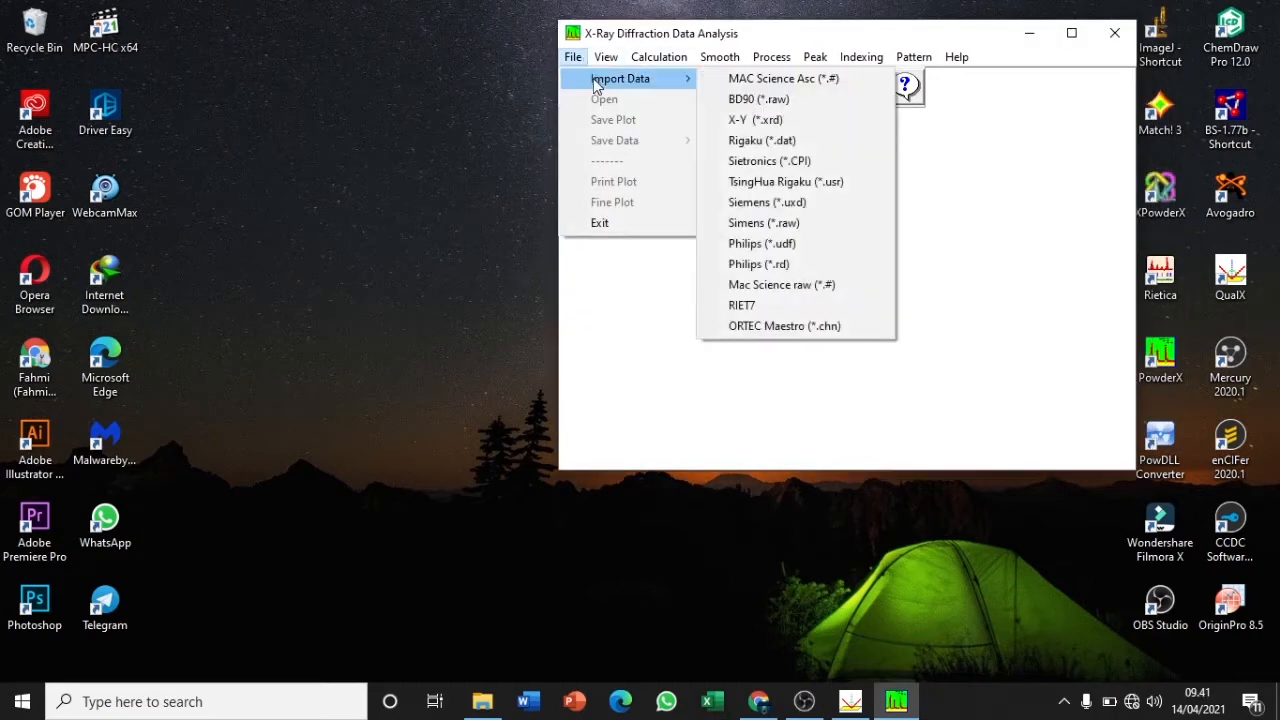
pyautogui.click(779, 122)
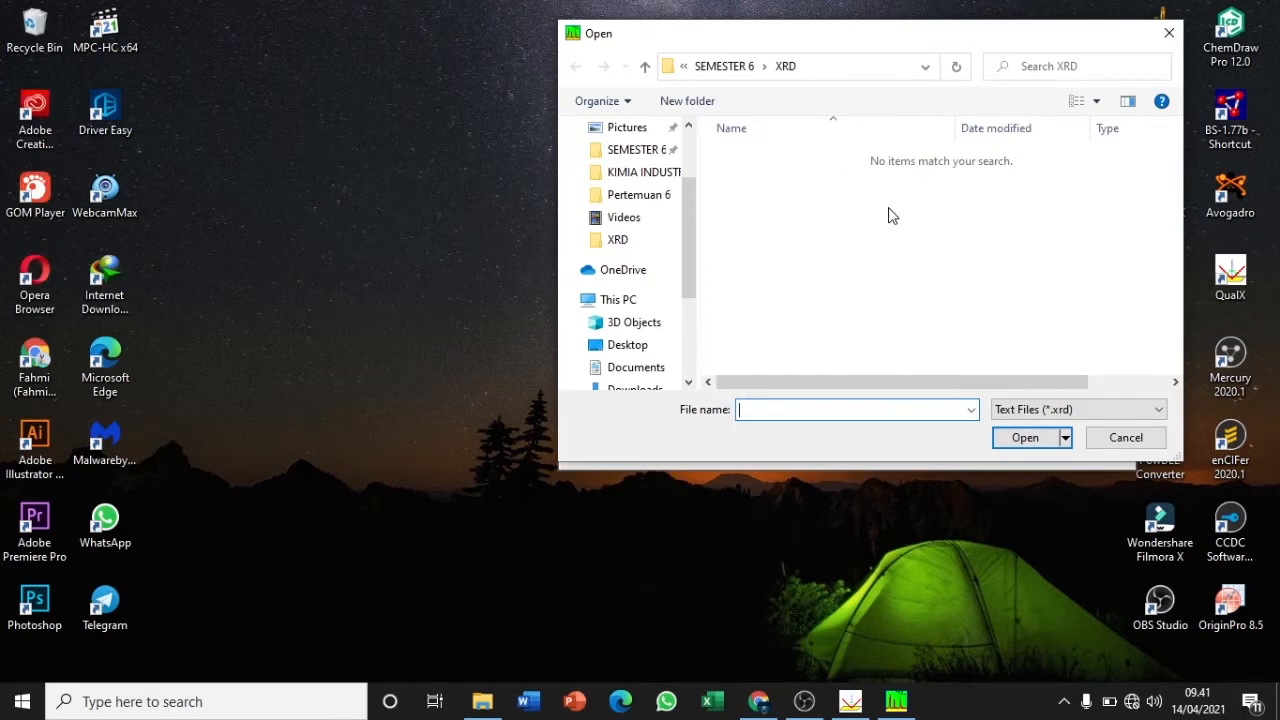
pyautogui.click(1078, 419)
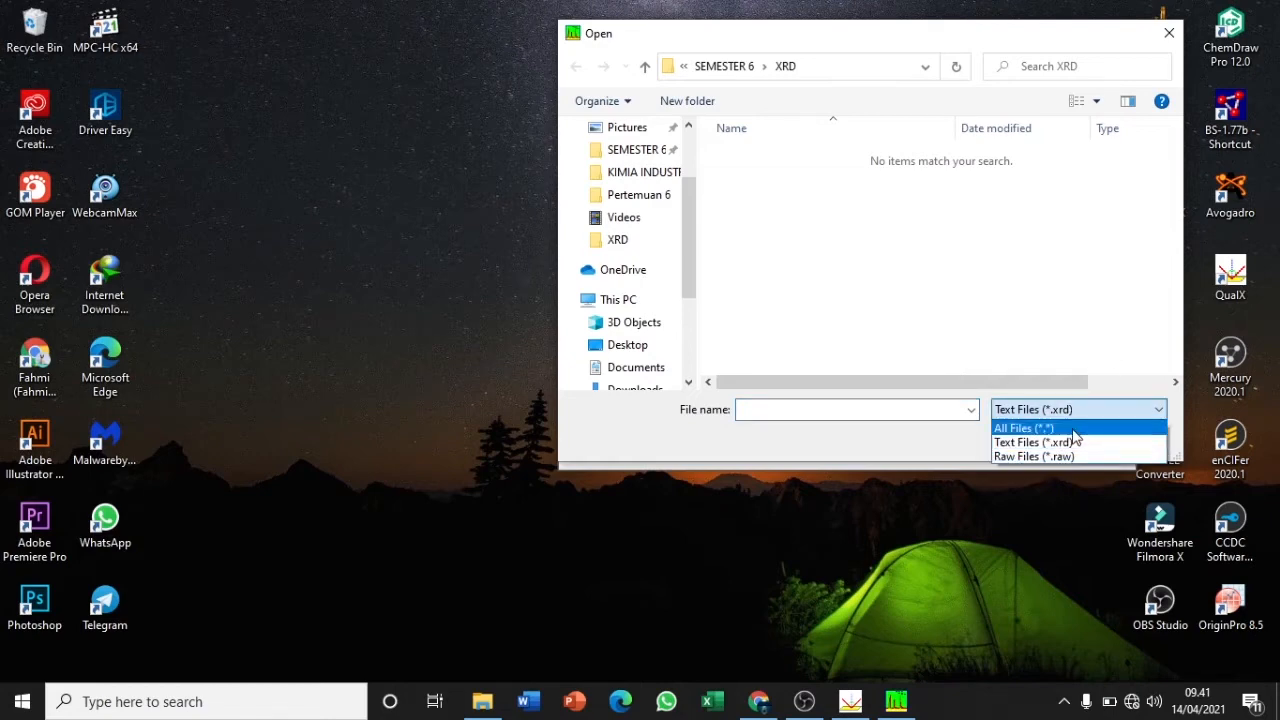
pyautogui.click(1073, 430)
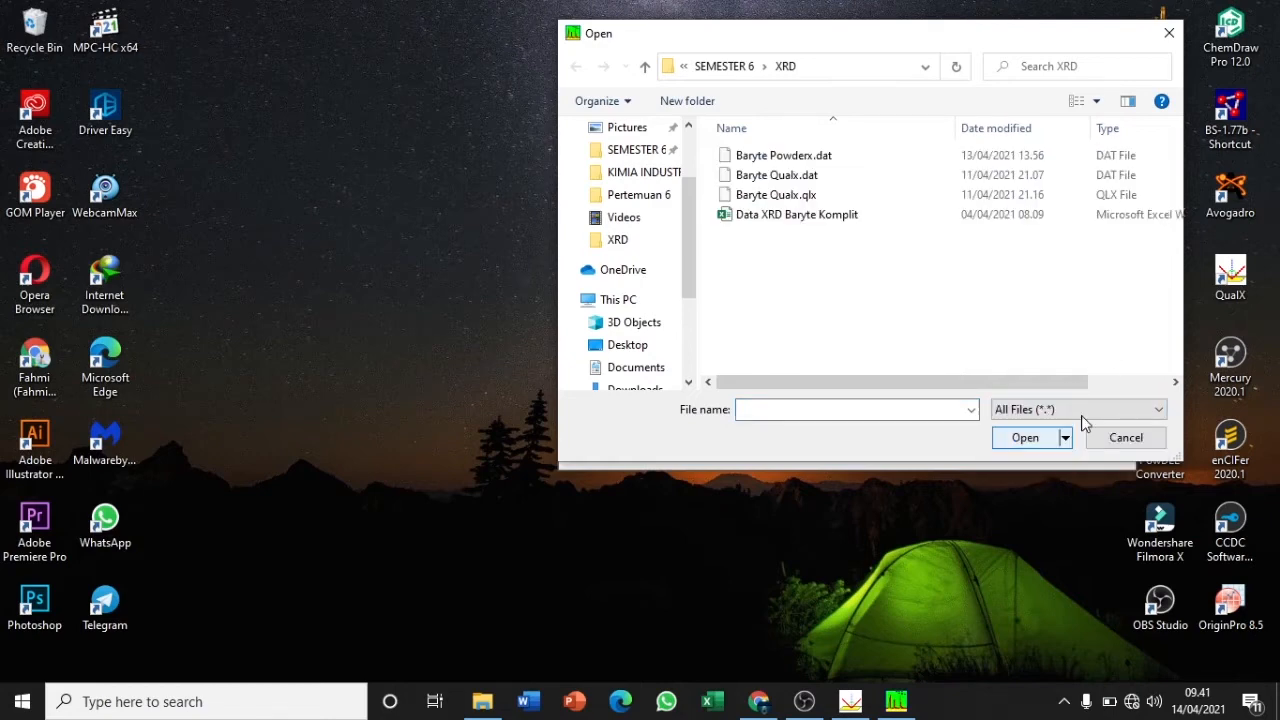
pyautogui.click(840, 160)
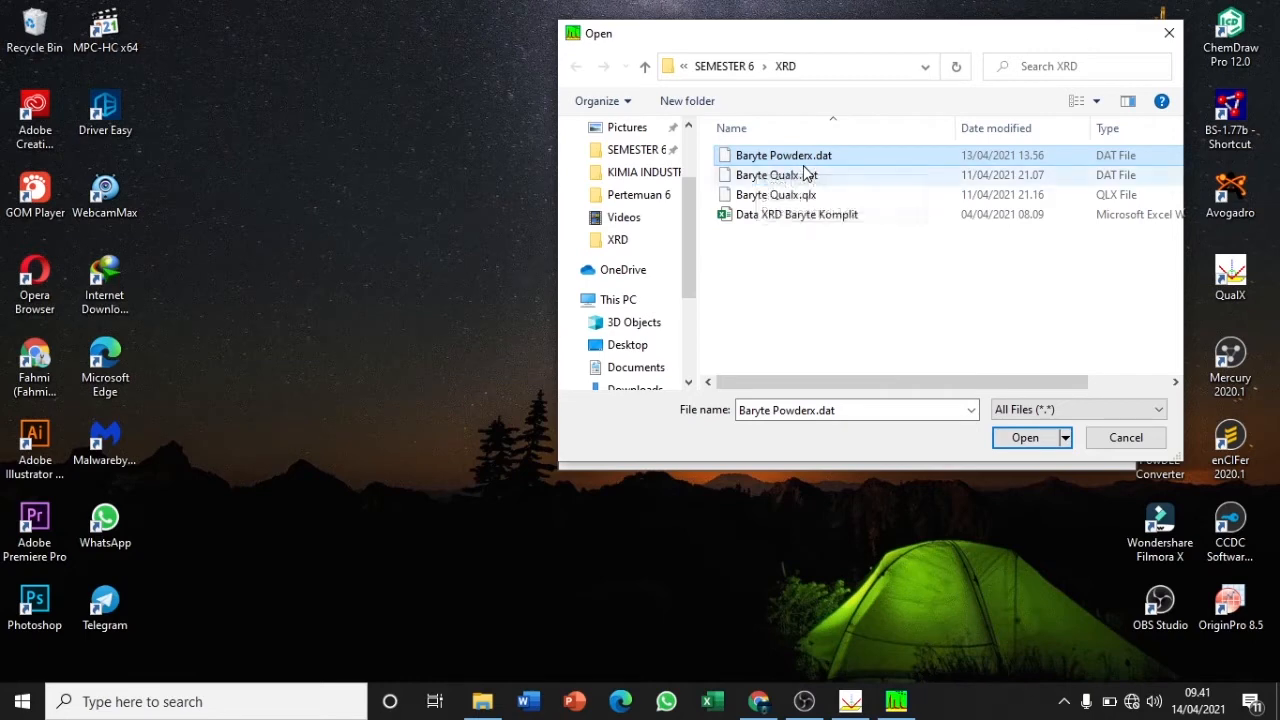
pyautogui.click(1034, 442)
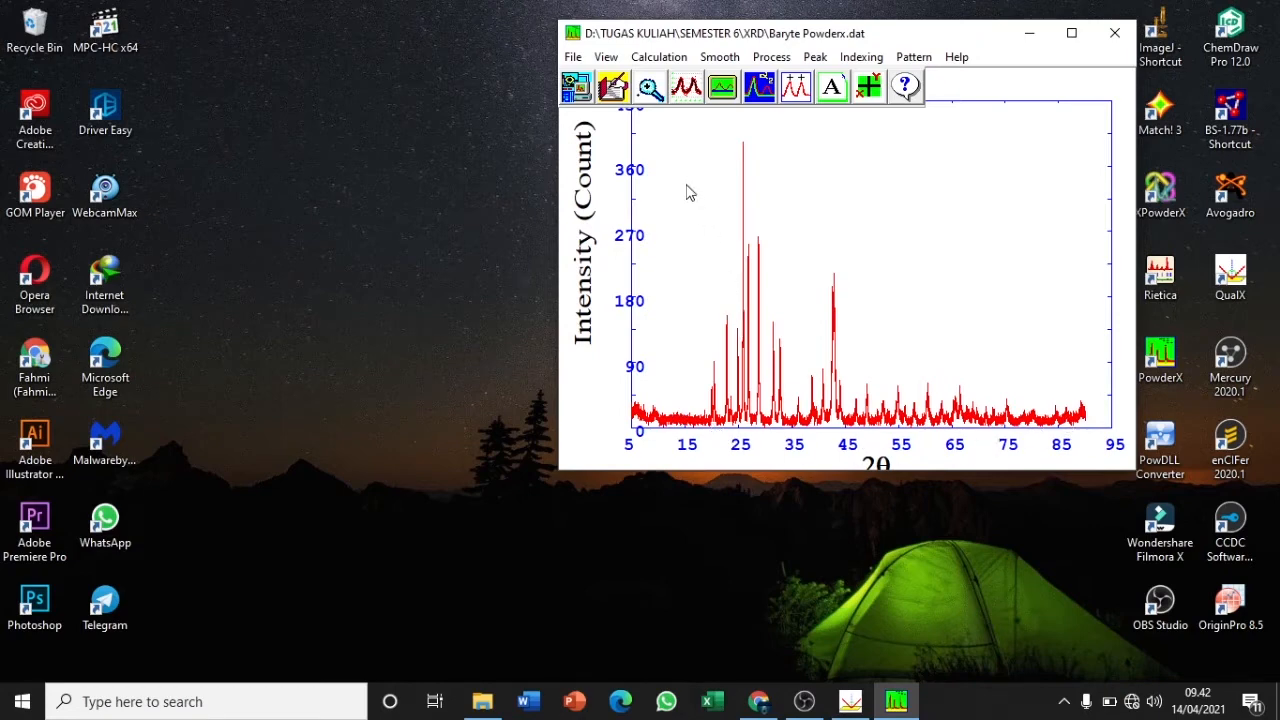
# Smooth the diffraction pattern with Adaptive Smooth using 25 points and a noise level of 90, previewing the curve before applying it
pyautogui.click(678, 90)
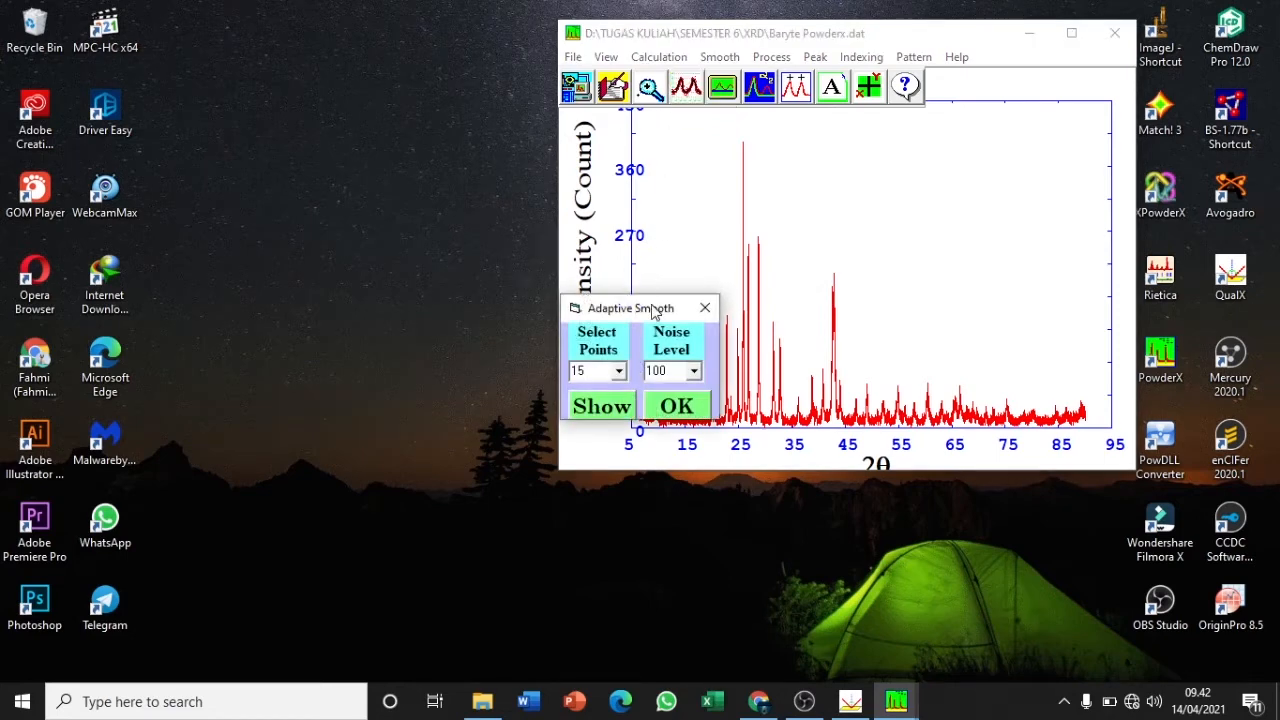
pyautogui.moveTo(655, 310); pyautogui.dragTo(985, 137)
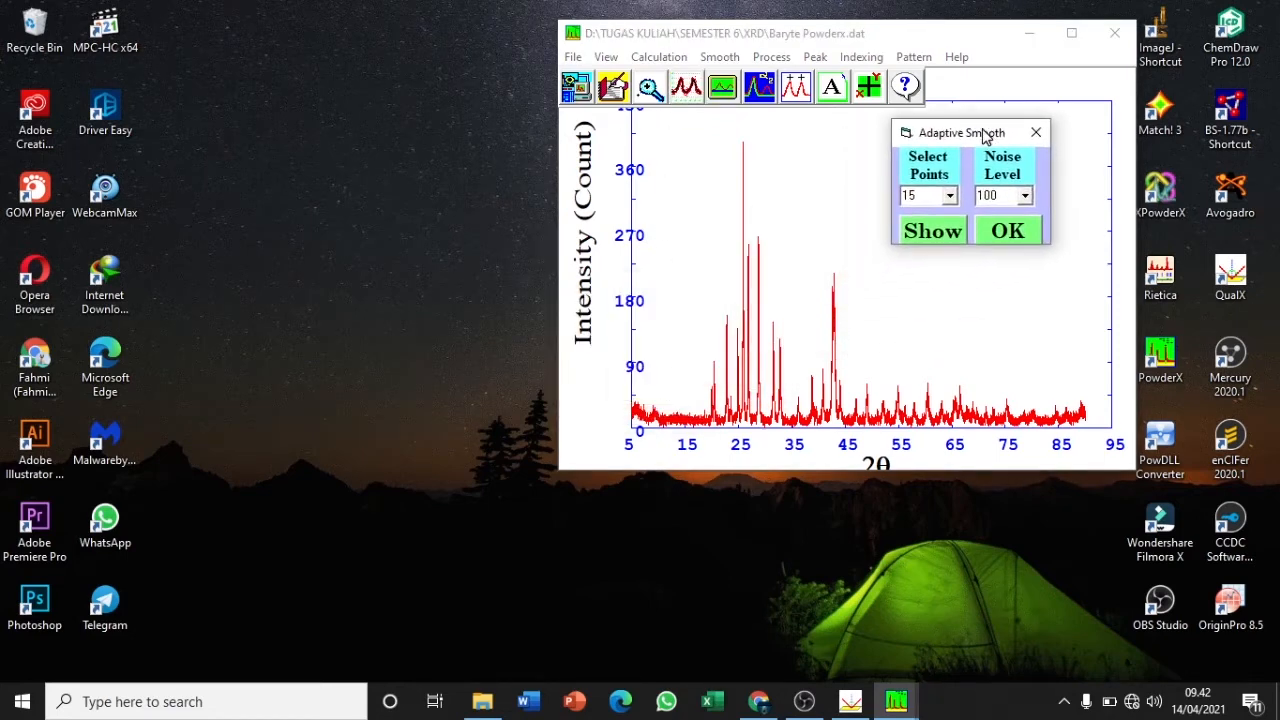
pyautogui.click(948, 196)
pyautogui.moveTo(954, 240); pyautogui.dragTo(954, 277)
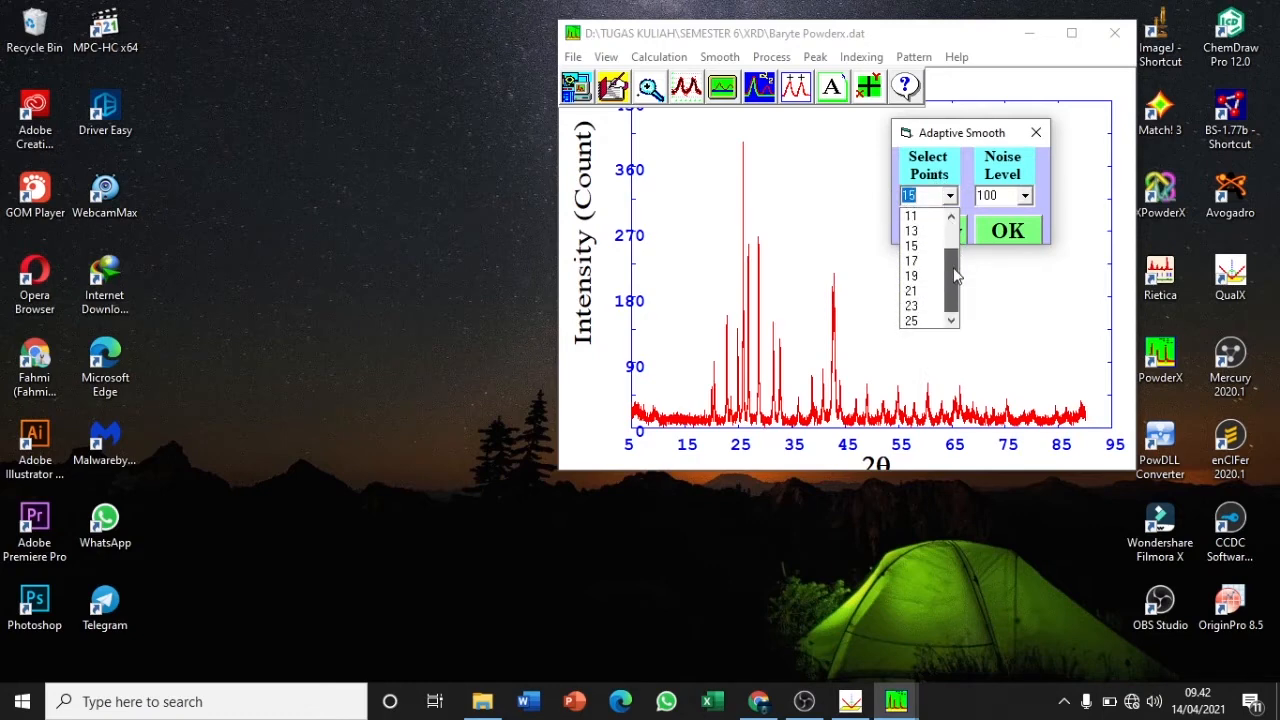
pyautogui.click(935, 322)
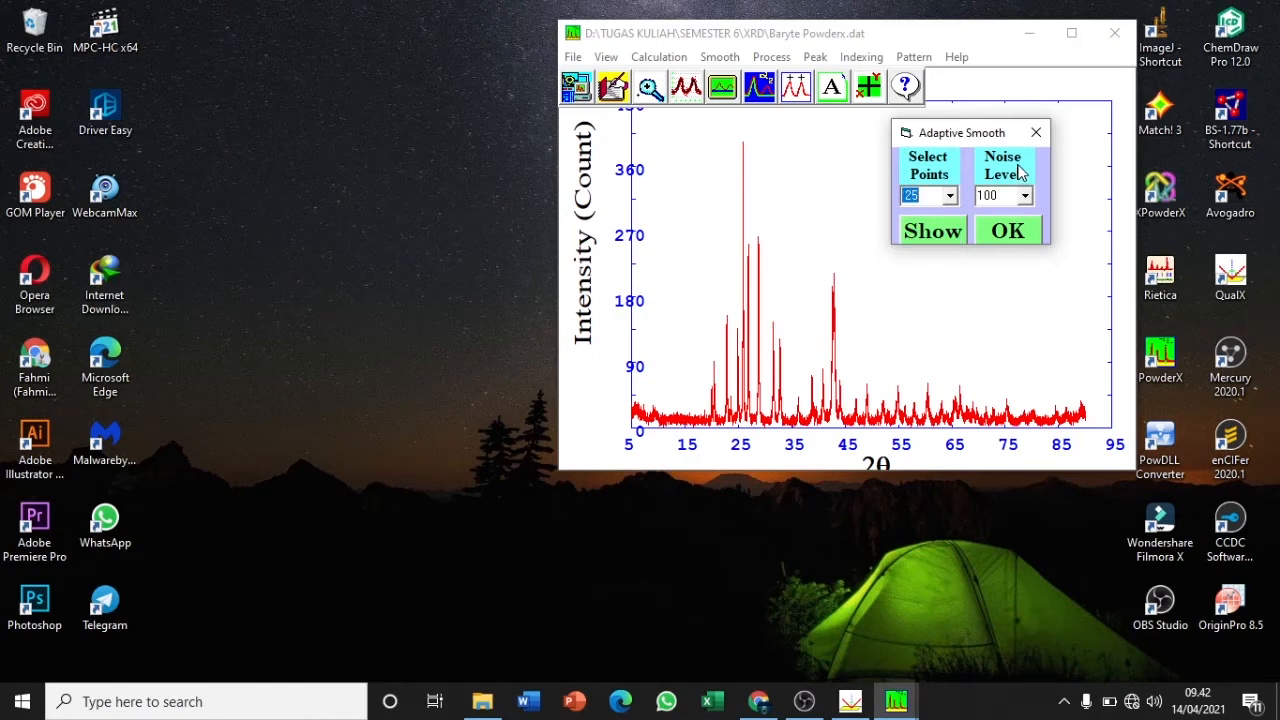
pyautogui.click(1025, 197)
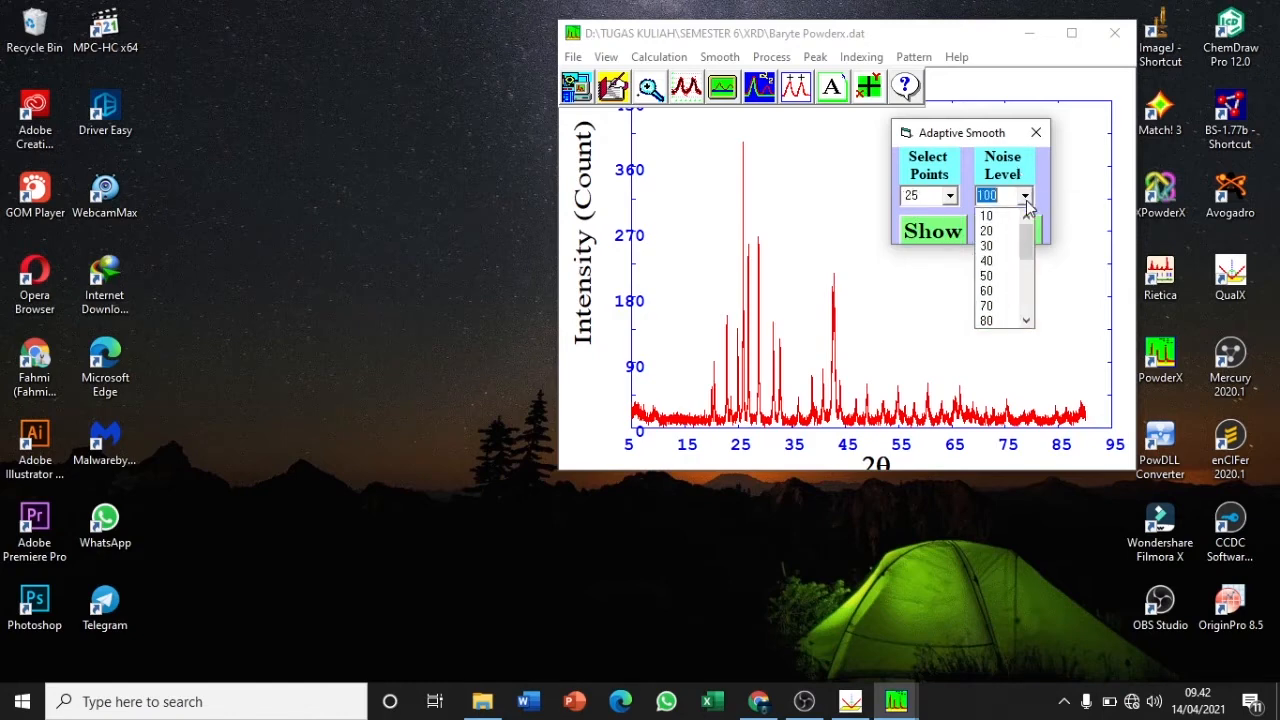
pyautogui.moveTo(1025, 228); pyautogui.dragTo(1022, 252)
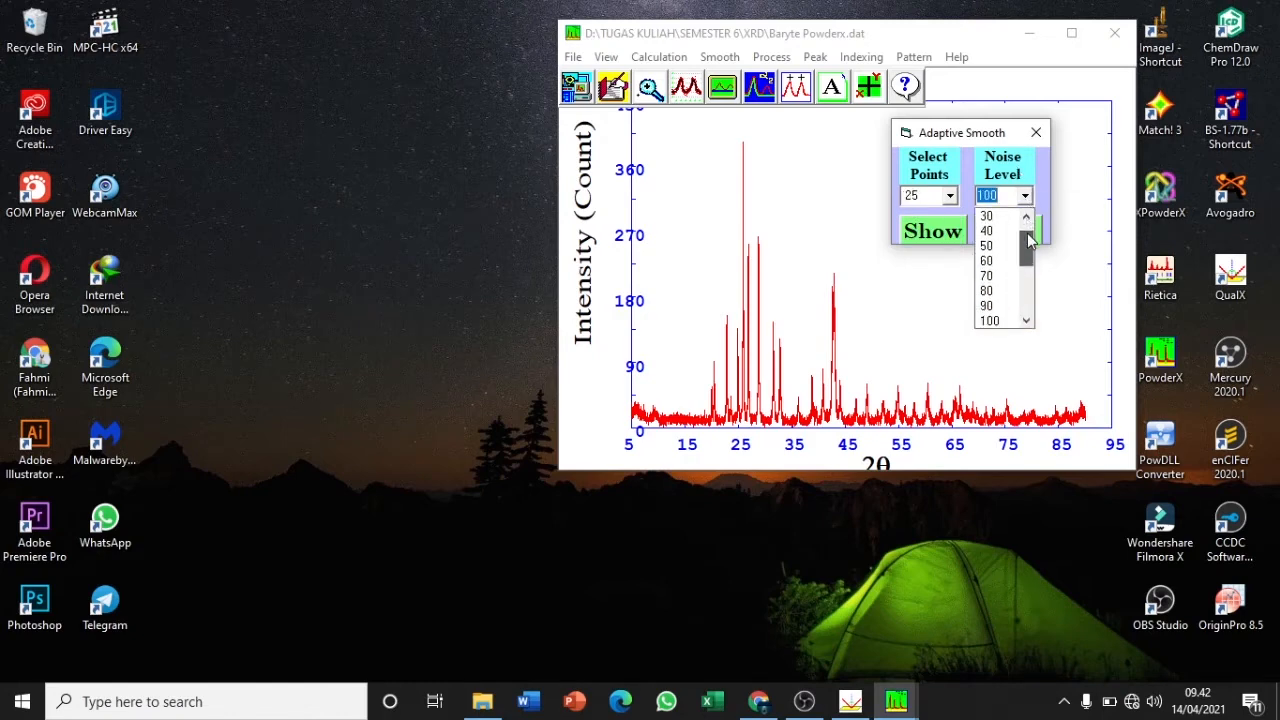
pyautogui.click(988, 306)
pyautogui.click(933, 232)
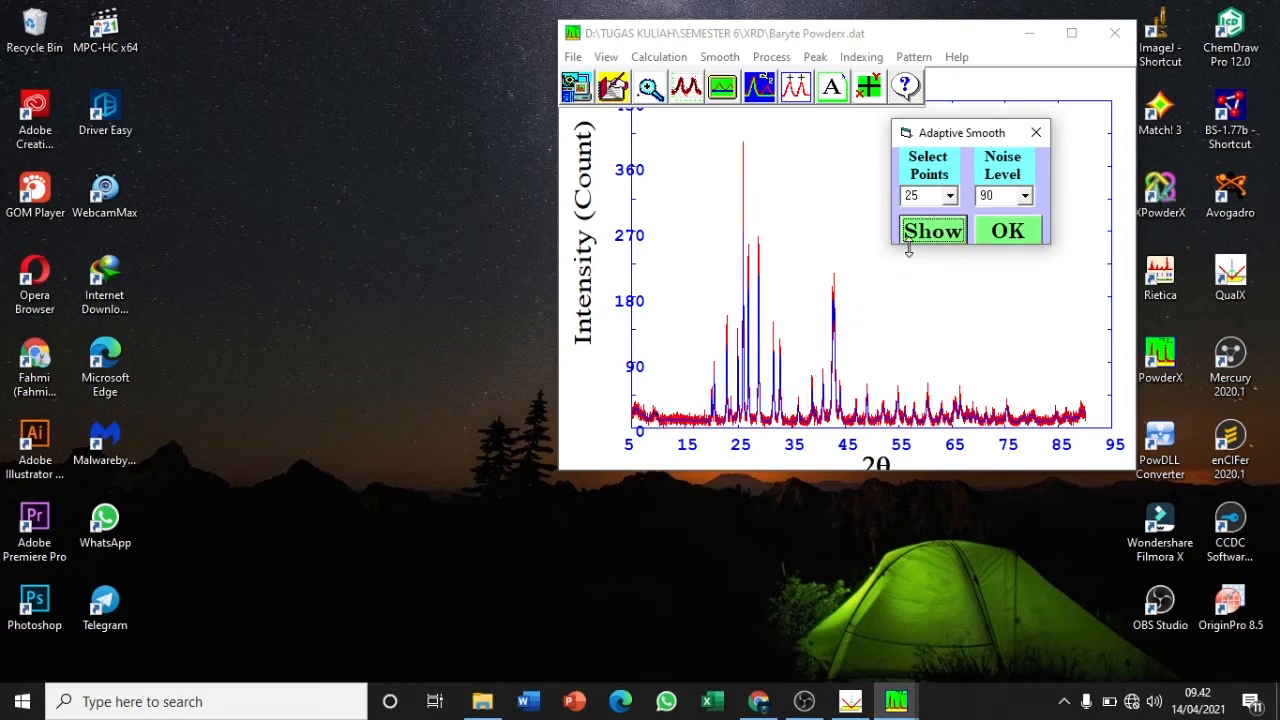
pyautogui.click(1010, 234)
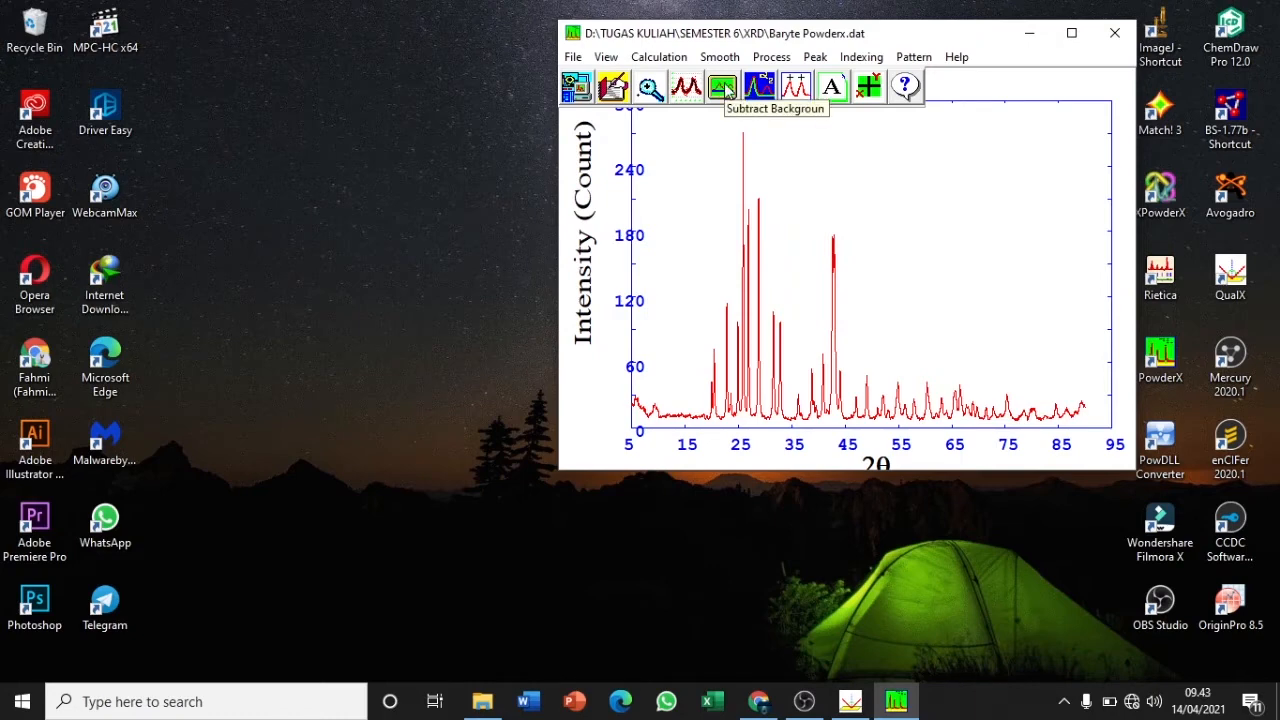
# Subtract the pattern's background with a pickup point of 150 and a repeating time of 50, previewing the baseline before applying it
pyautogui.click(727, 88)
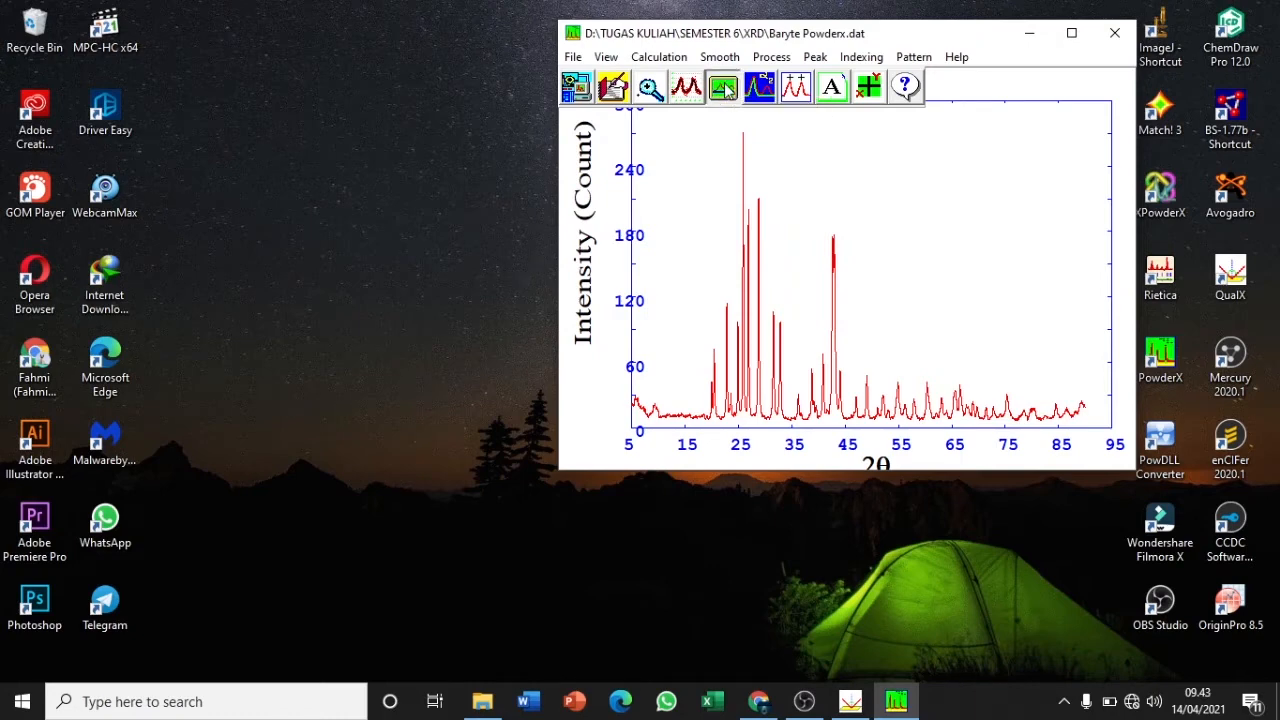
pyautogui.moveTo(675, 313); pyautogui.dragTo(990, 141)
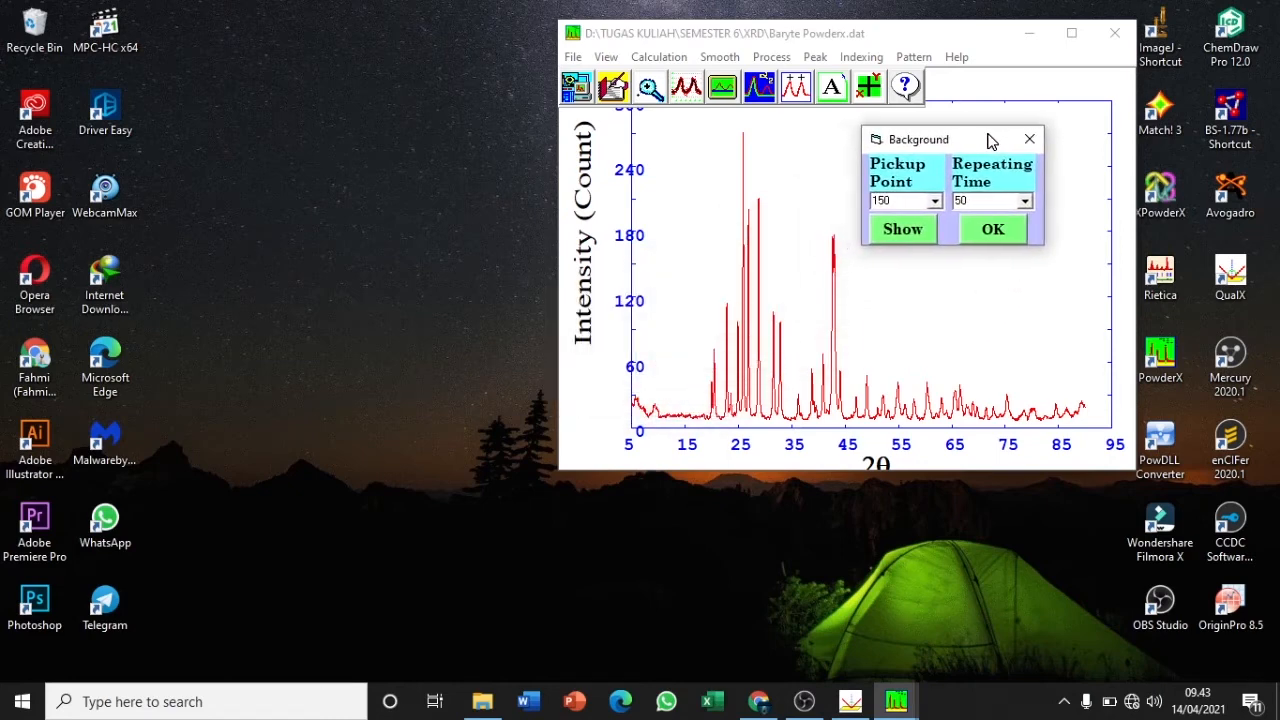
pyautogui.click(935, 202)
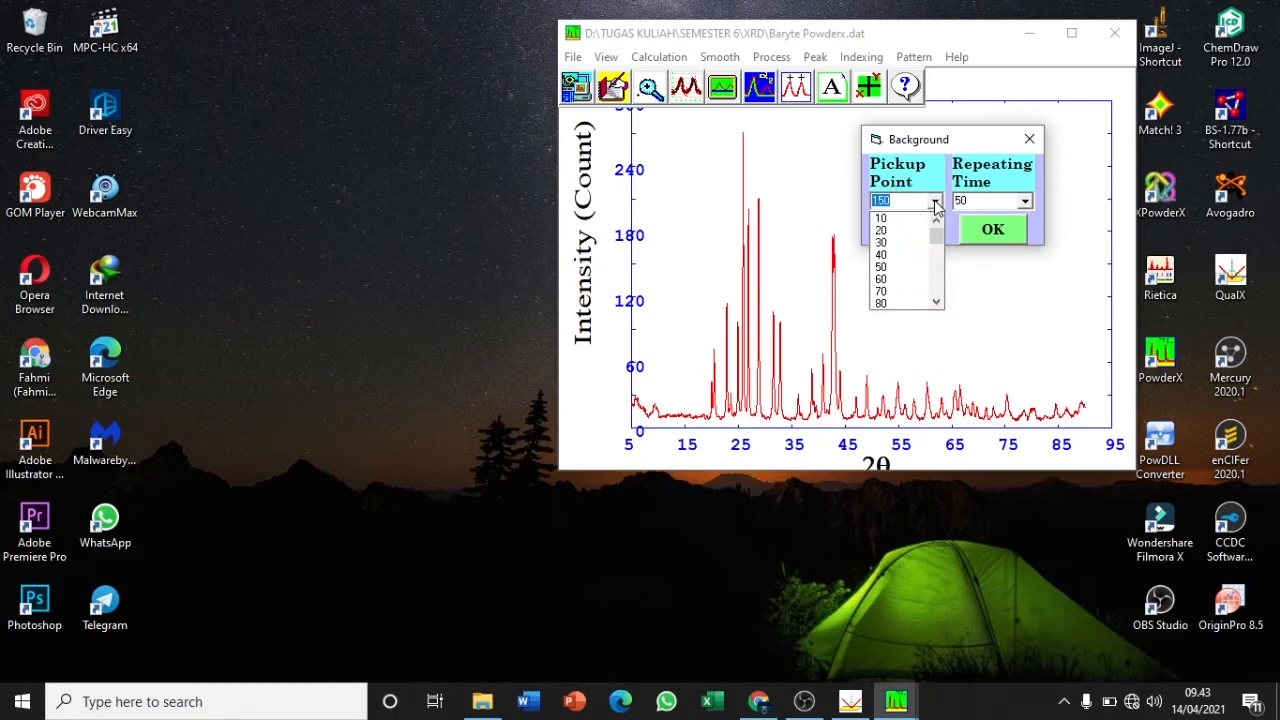
pyautogui.moveTo(935, 236); pyautogui.dragTo(936, 247)
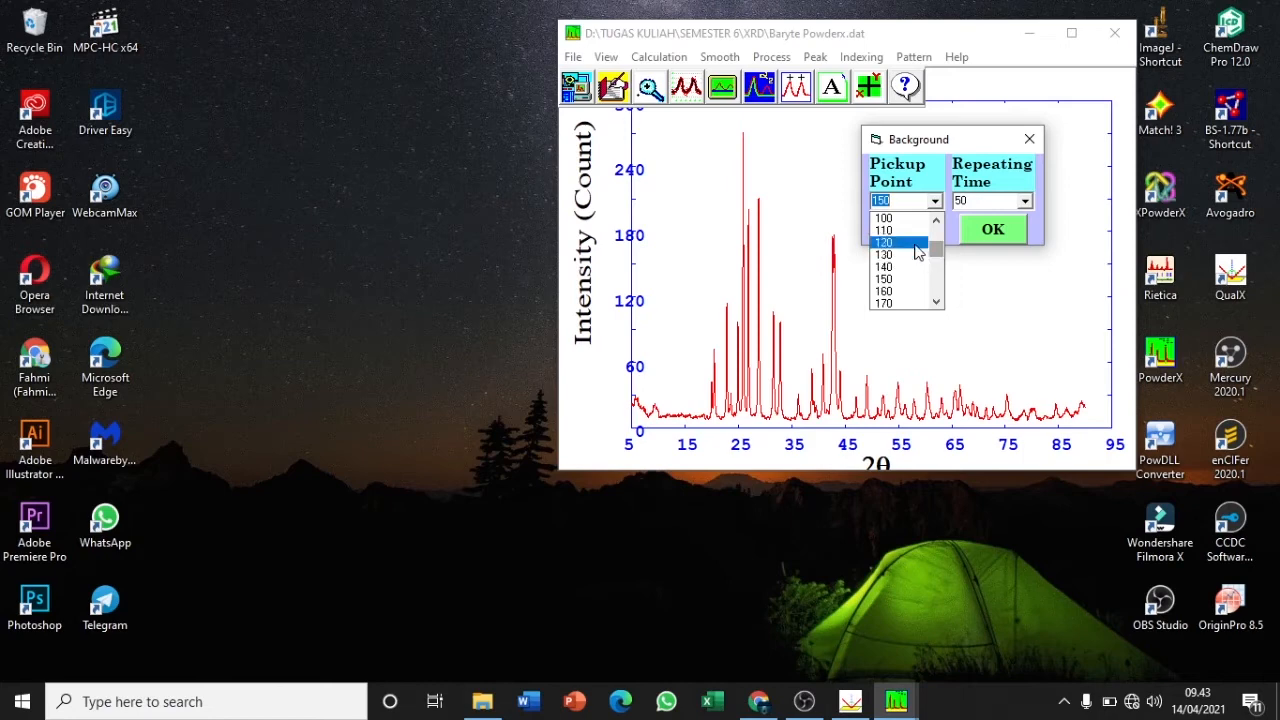
pyautogui.click(883, 271)
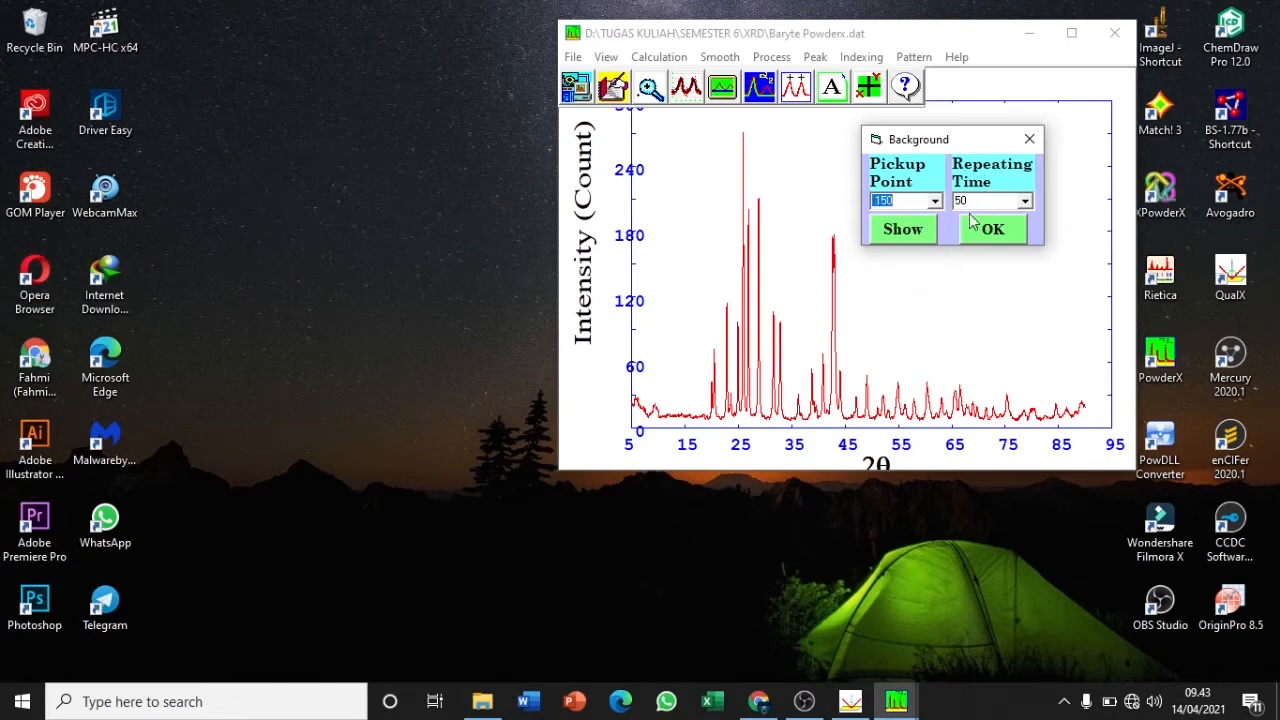
pyautogui.click(903, 230)
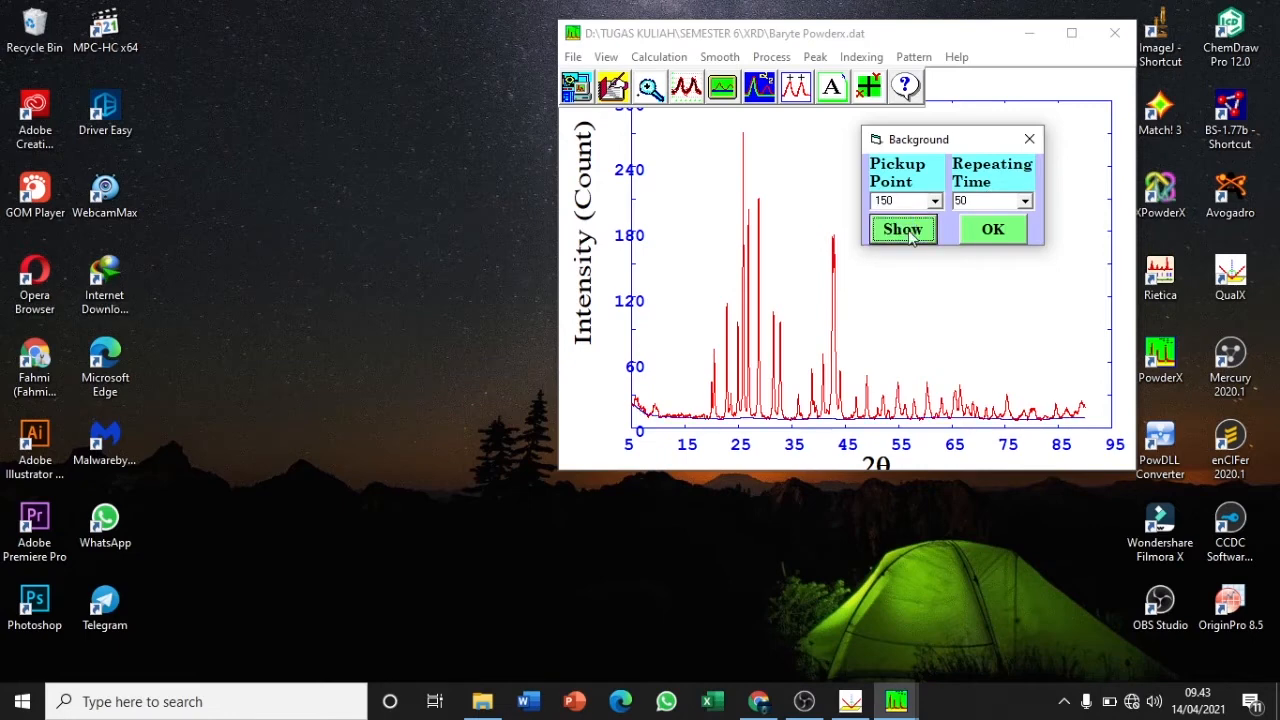
pyautogui.click(993, 230)
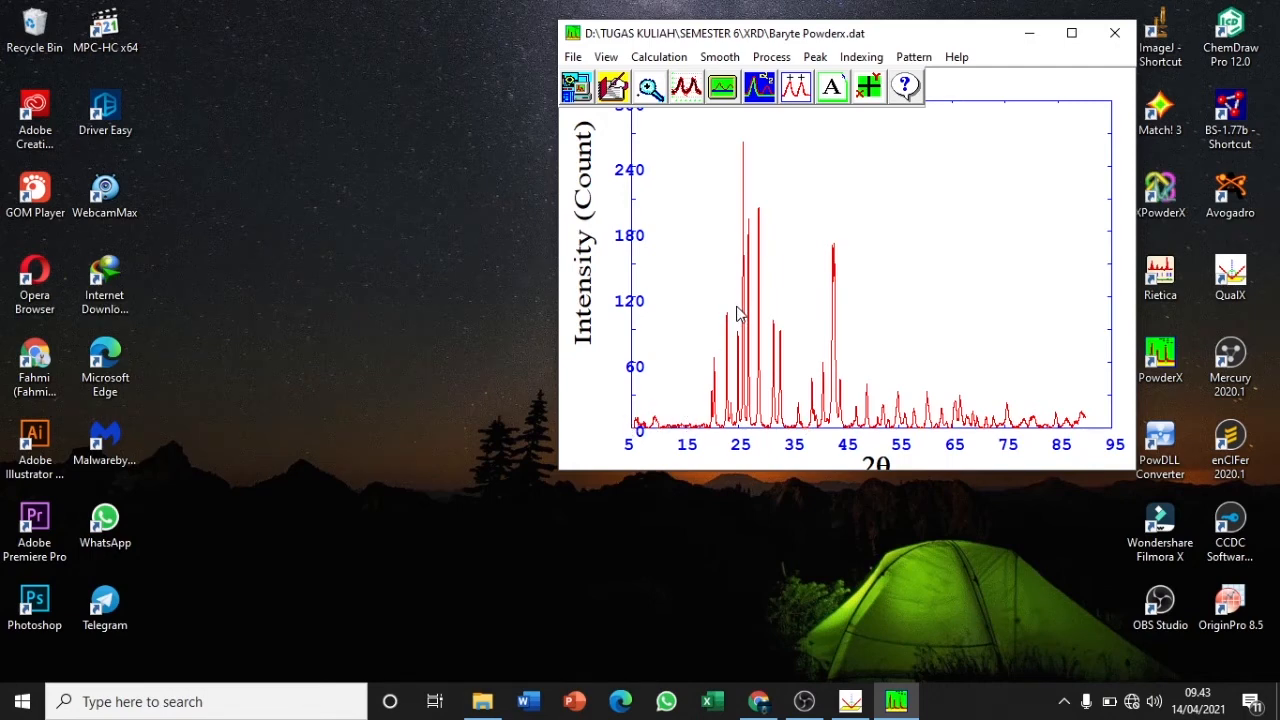
# Start a Simple Peak search with 27 select points and a 13.5% intensity limit, and preview the marked peaks
pyautogui.click(818, 58)
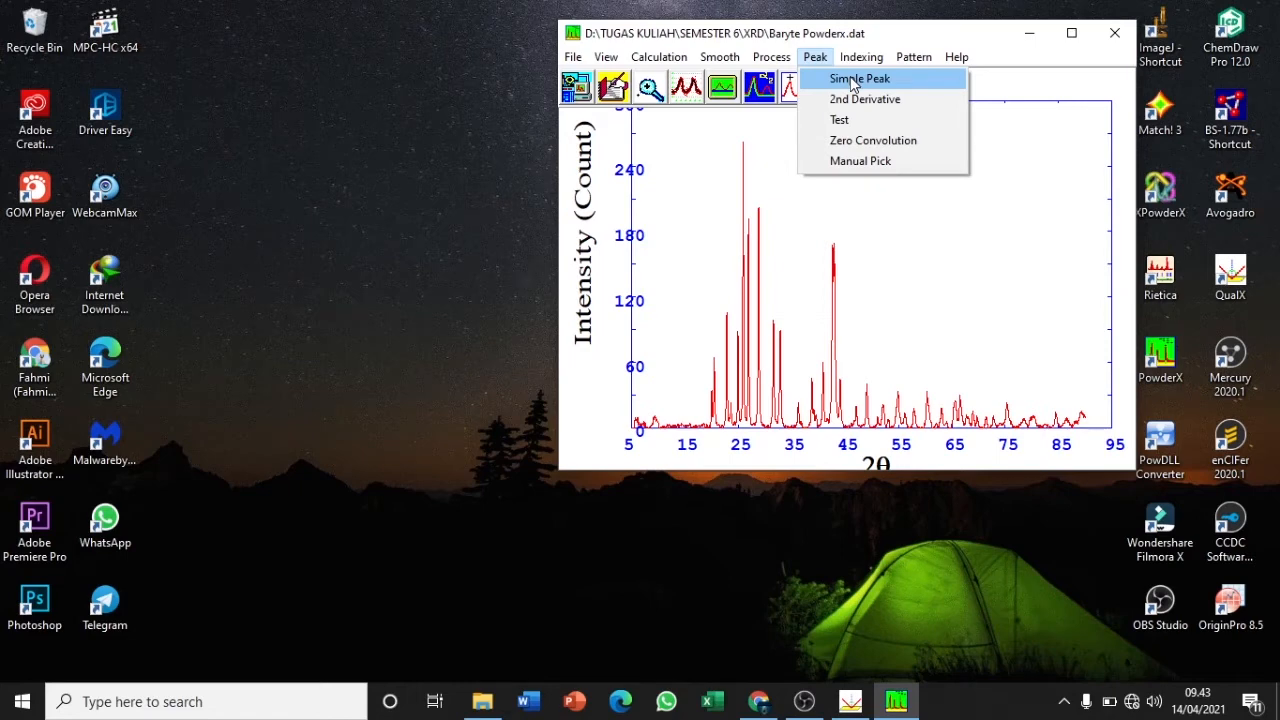
pyautogui.click(850, 78)
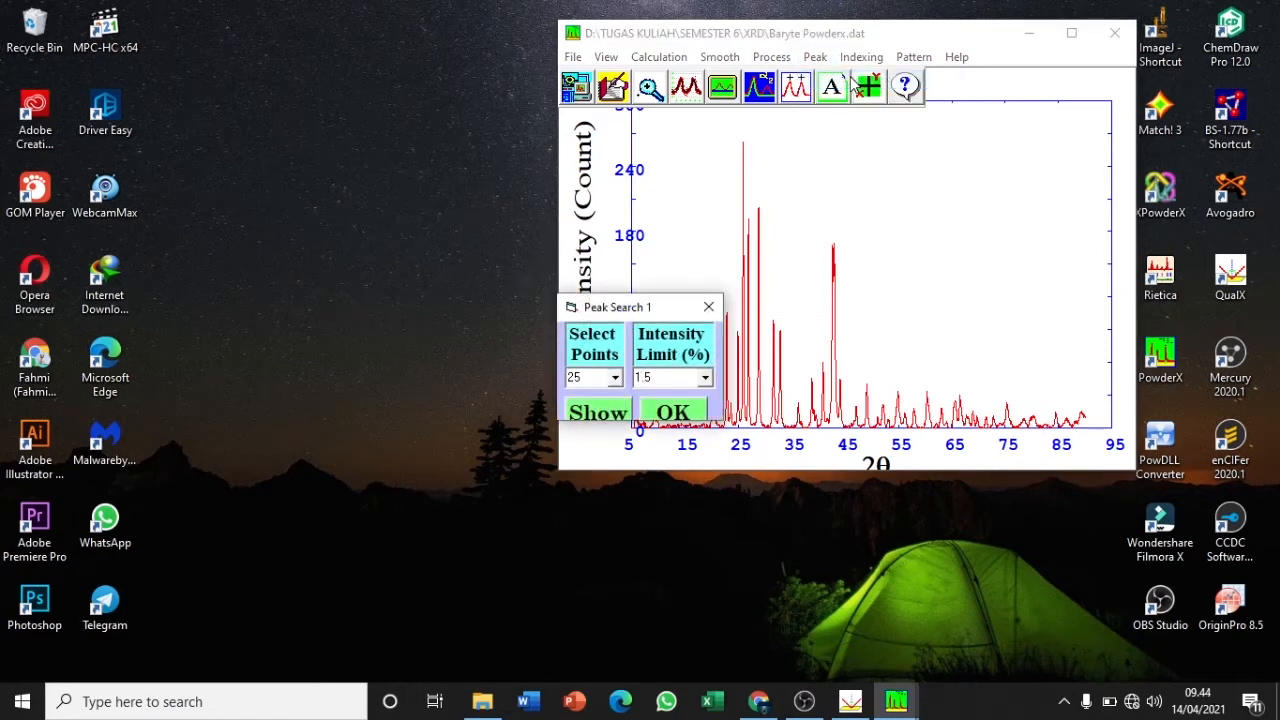
pyautogui.moveTo(665, 314); pyautogui.dragTo(999, 149)
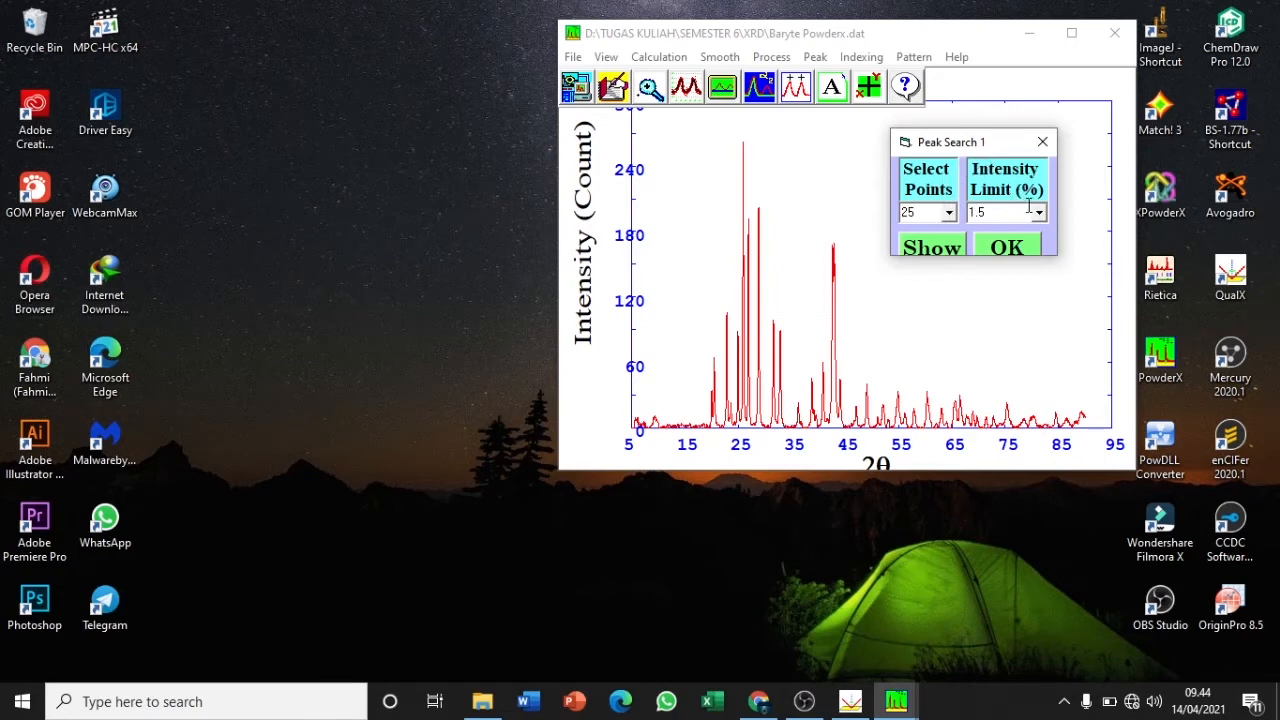
pyautogui.click(949, 212)
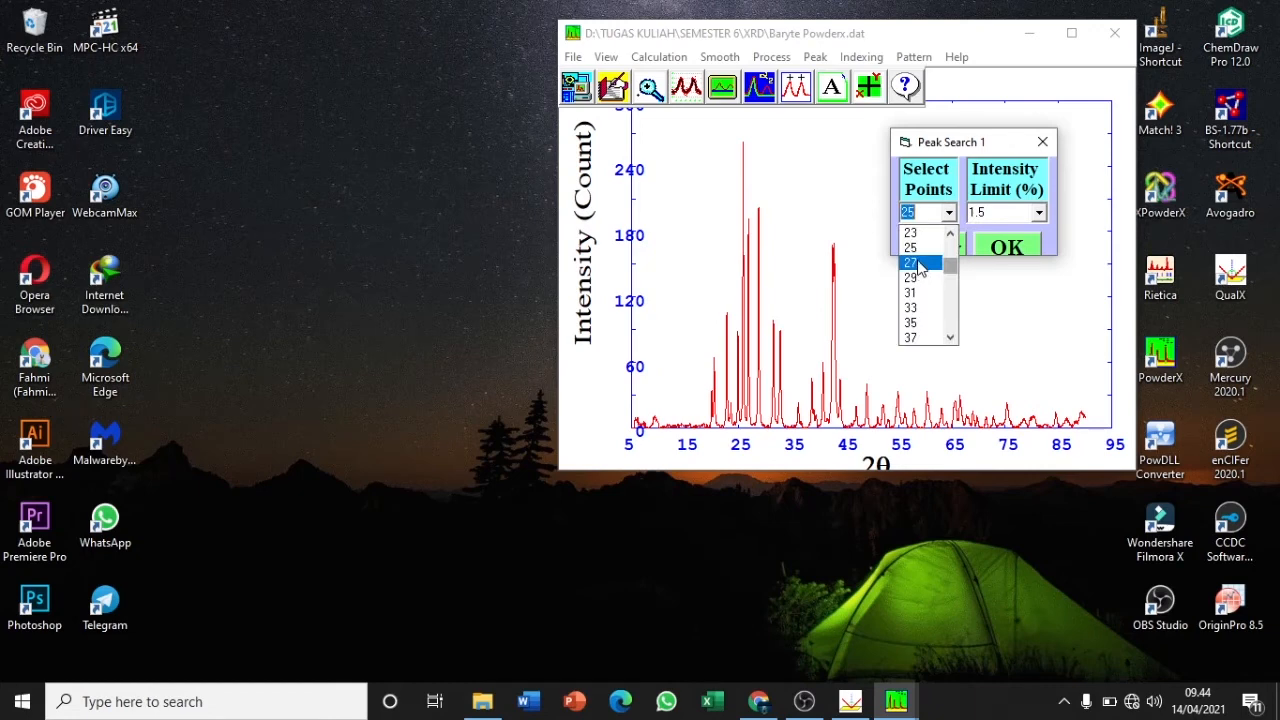
pyautogui.click(915, 263)
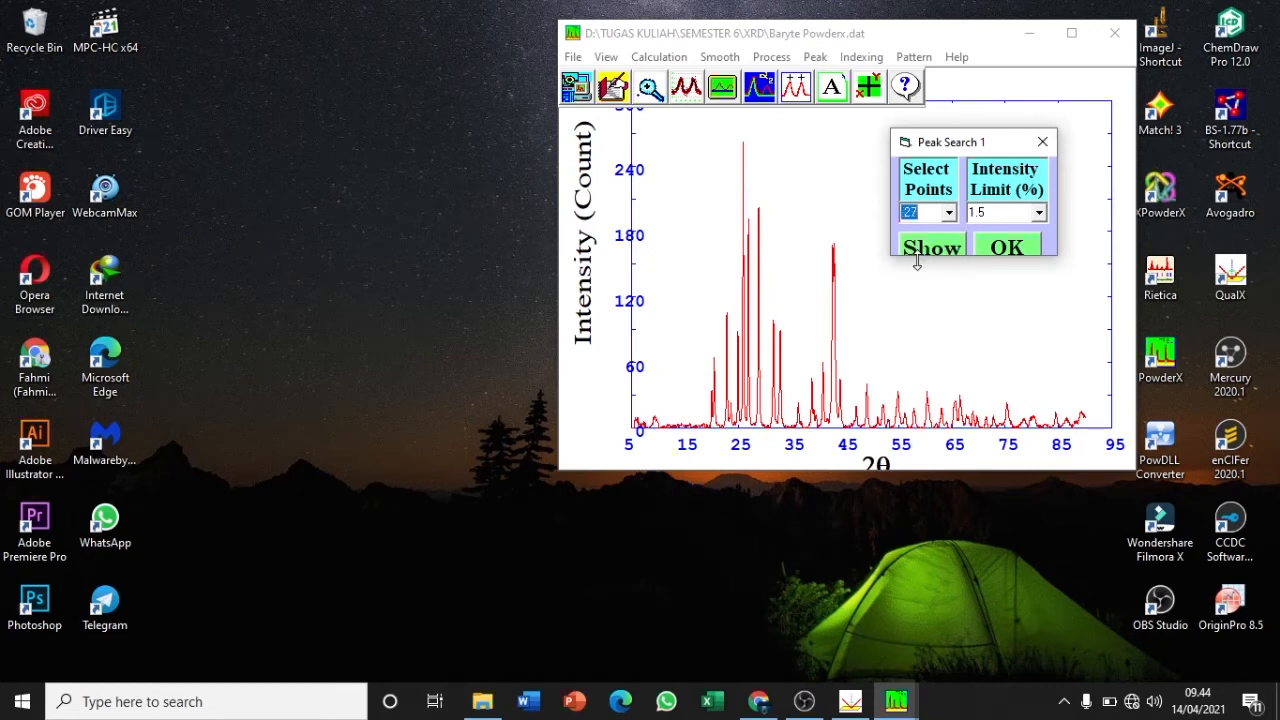
pyautogui.click(1039, 212)
pyautogui.moveTo(1040, 246); pyautogui.dragTo(1040, 268)
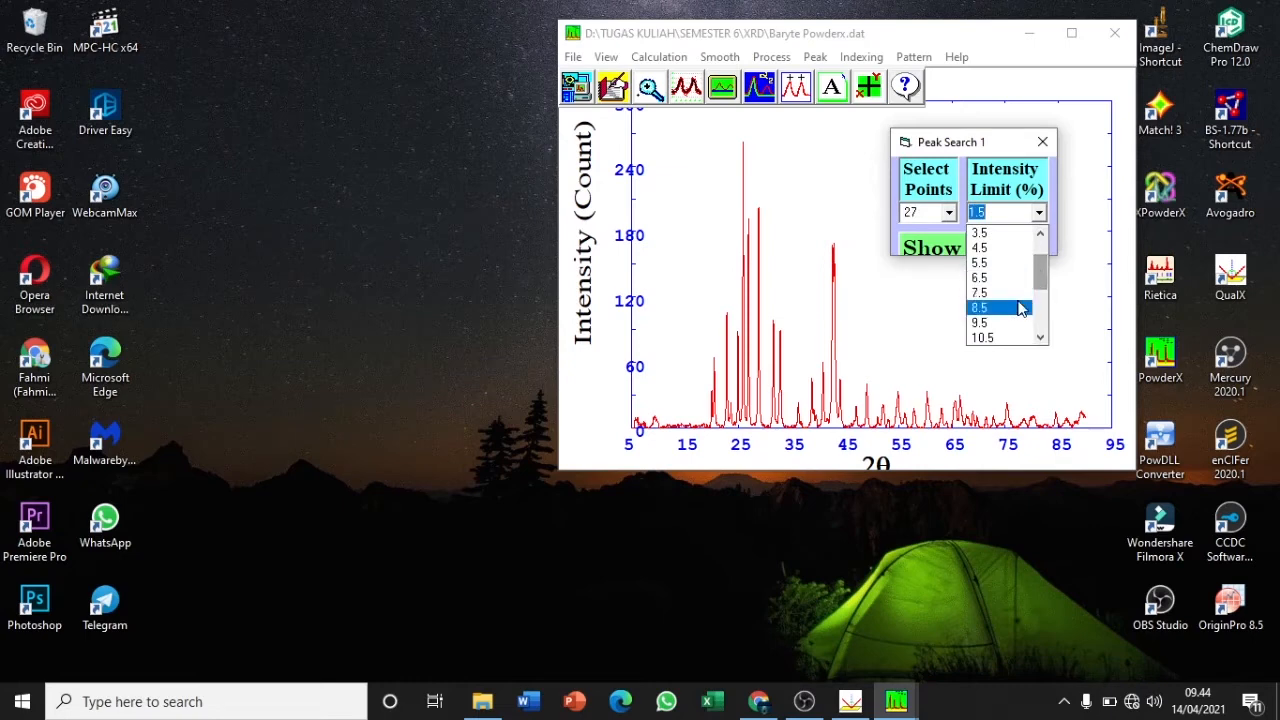
pyautogui.scroll(-1, 1037, 286)
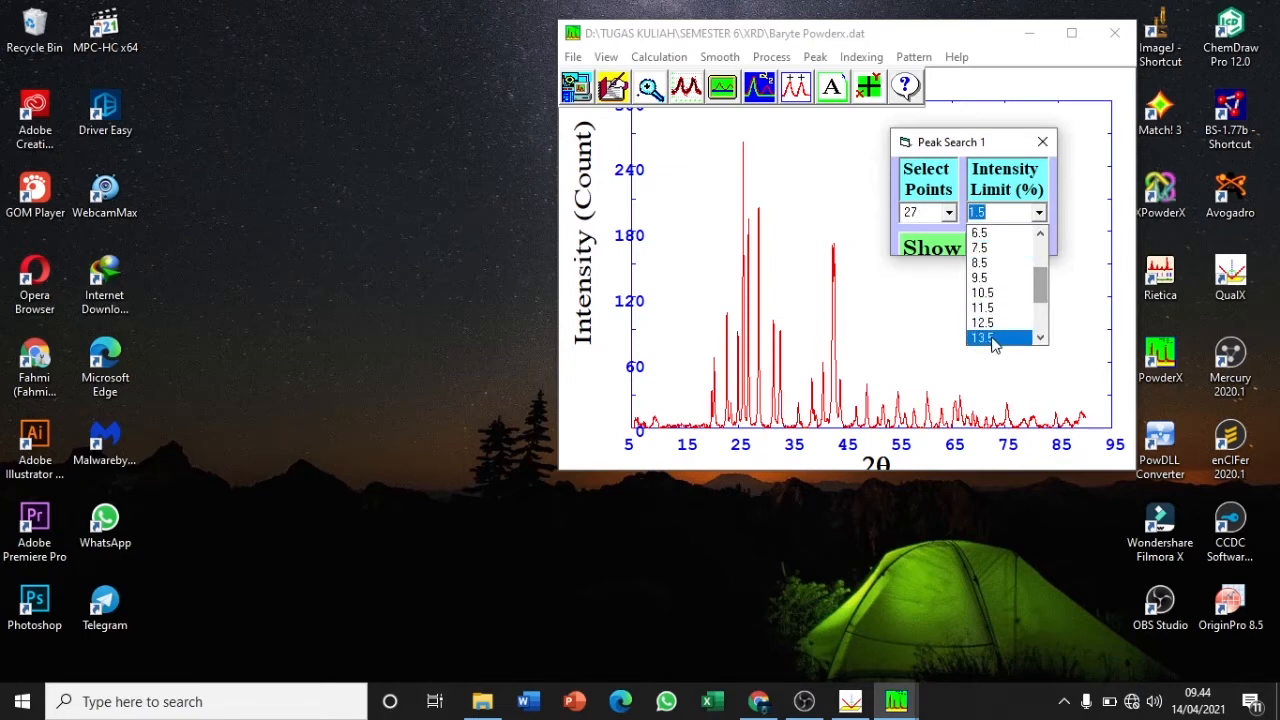
pyautogui.click(1022, 337)
pyautogui.click(928, 243)
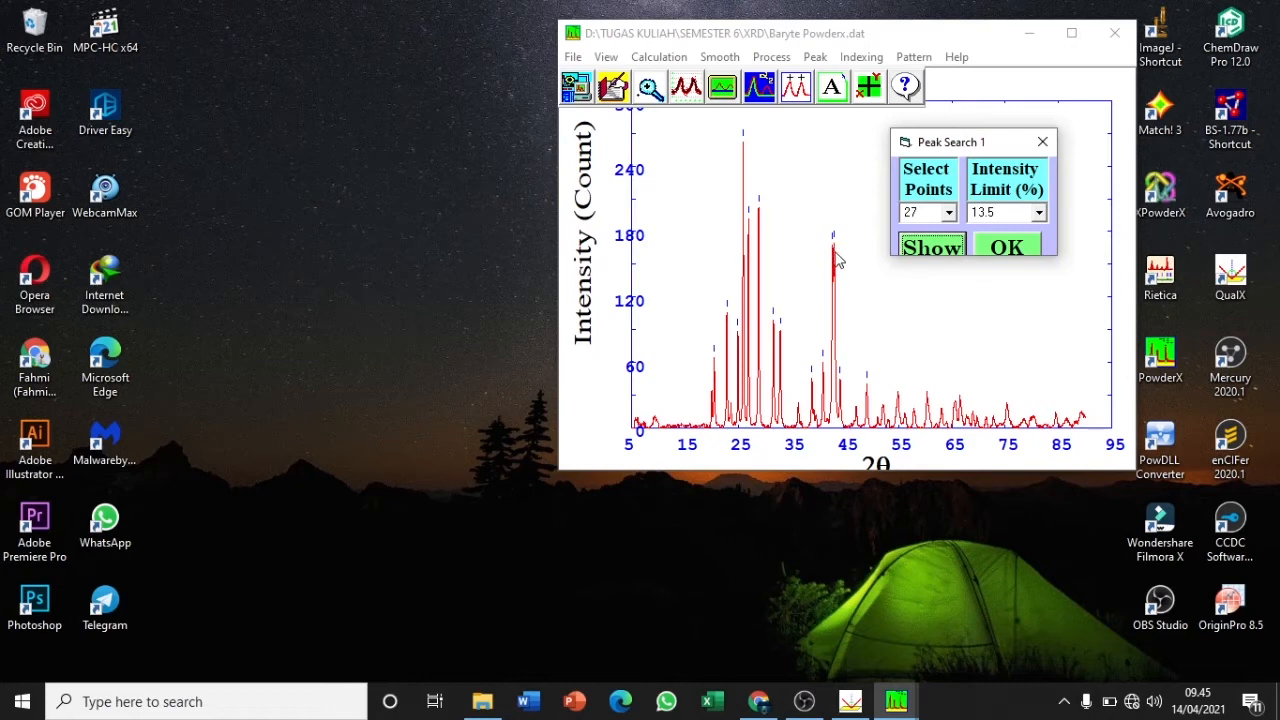
# Adjust the peak search to 27 select points and a 14.5% intensity limit, and accept the peaks
pyautogui.click(948, 213)
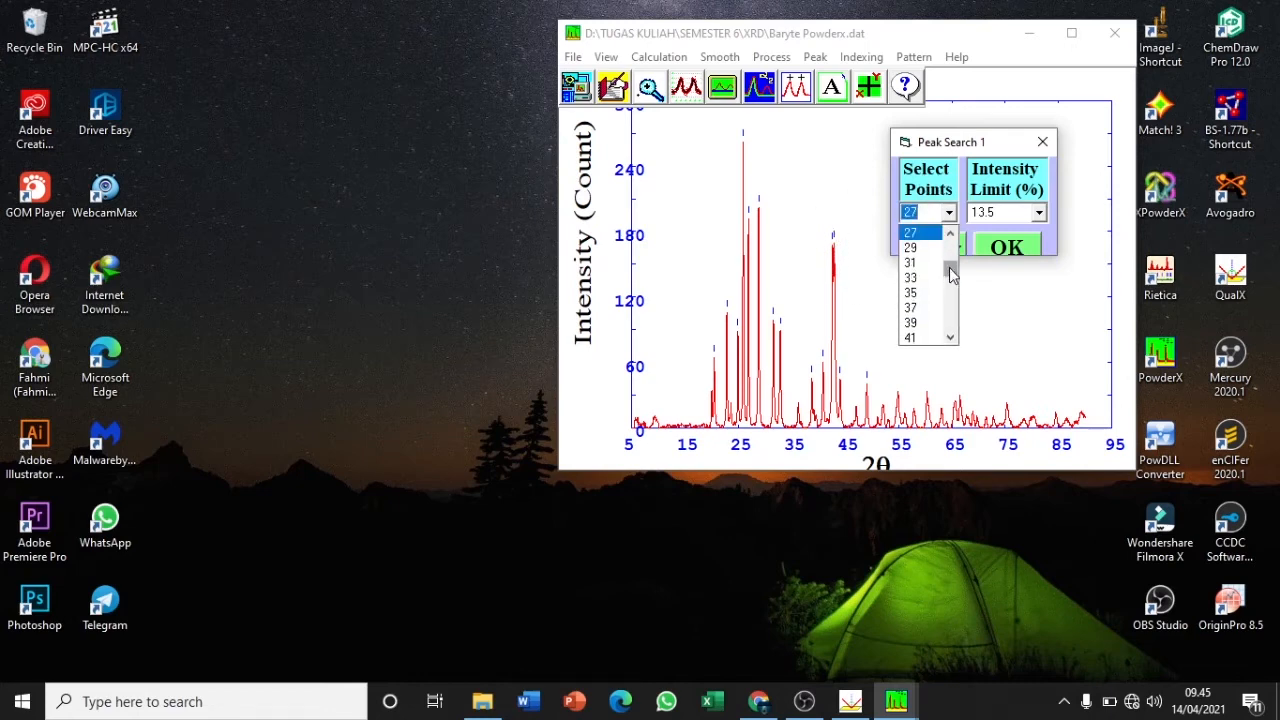
pyautogui.moveTo(949, 267); pyautogui.dragTo(949, 254)
pyautogui.click(928, 308)
pyautogui.click(1039, 213)
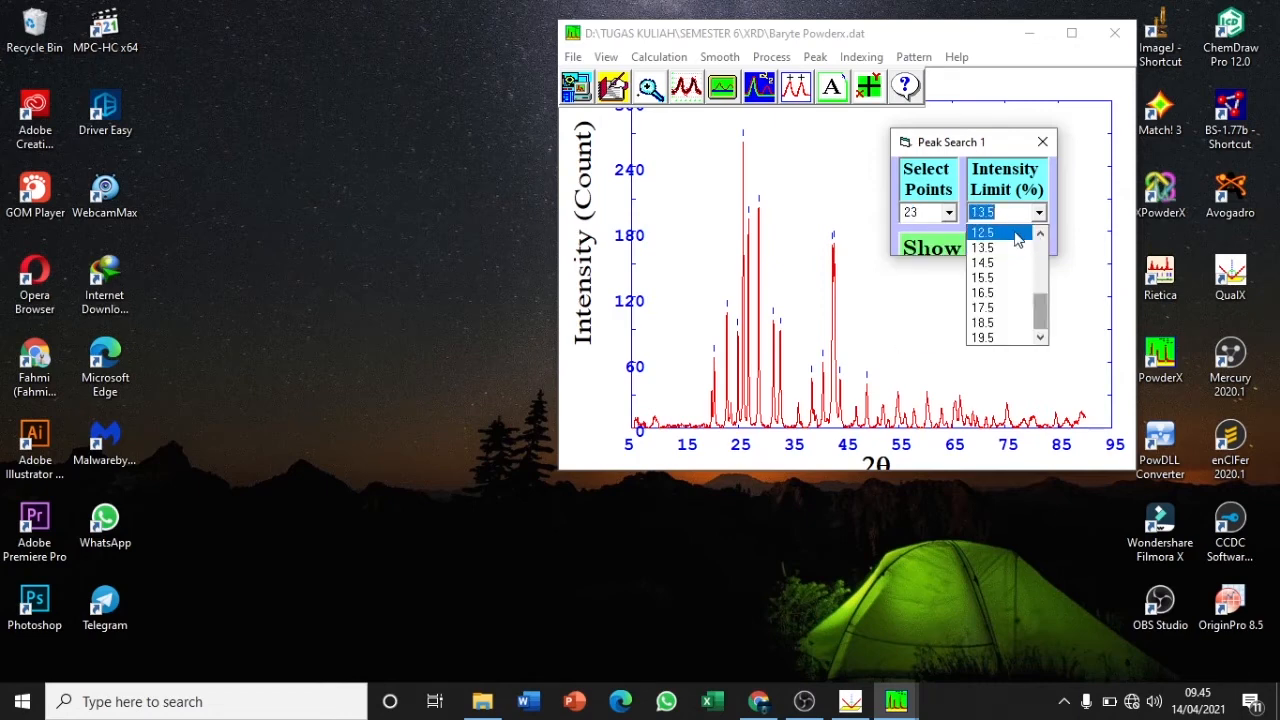
pyautogui.click(1017, 238)
pyautogui.click(939, 244)
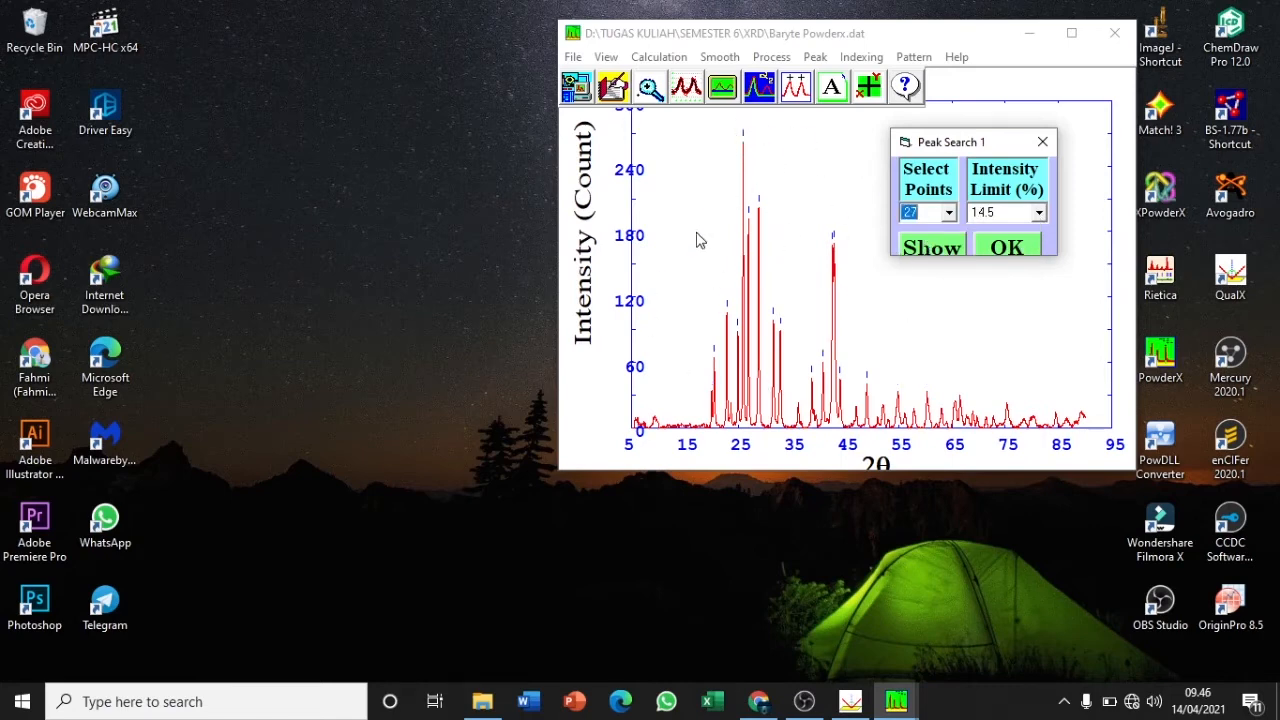
pyautogui.click(1015, 245)
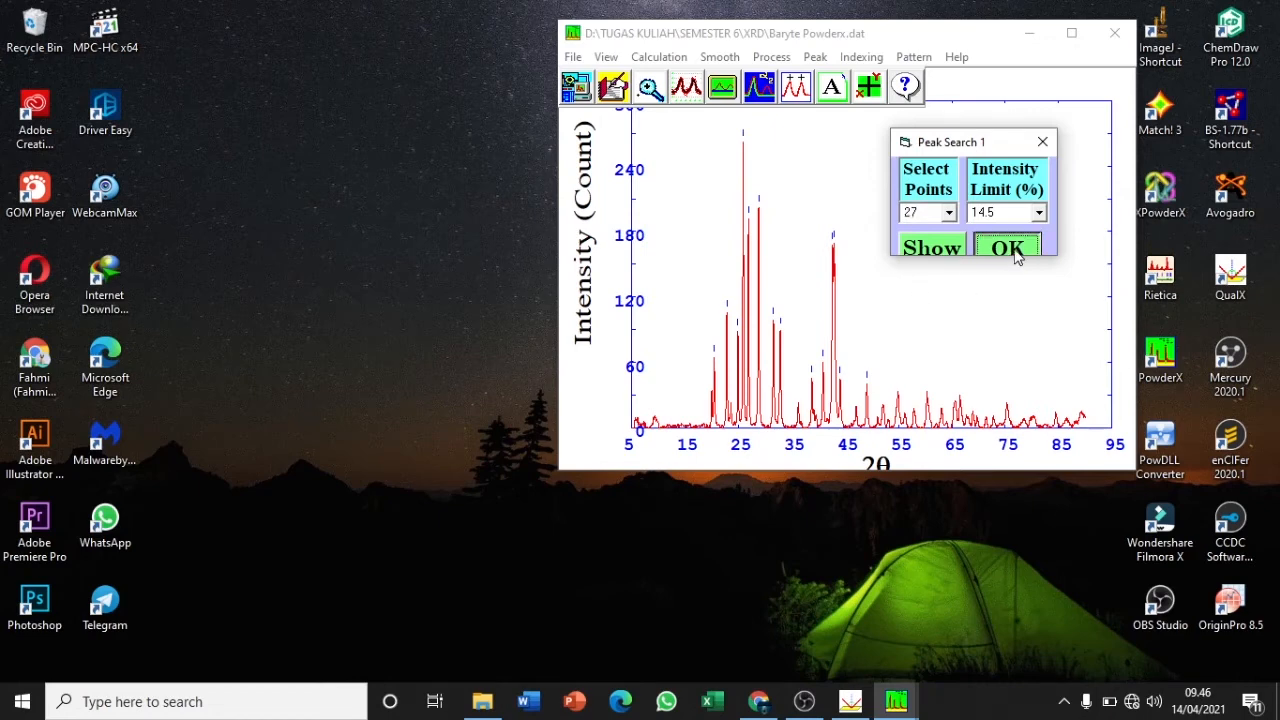
# Accept Cu Alpha1 radiation at 1.540598, save the peaks as Baryte Powderx in the XRD folder as a .pek file, and place the peak list beside the plot
pyautogui.moveTo(686, 270); pyautogui.dragTo(1061, 114)
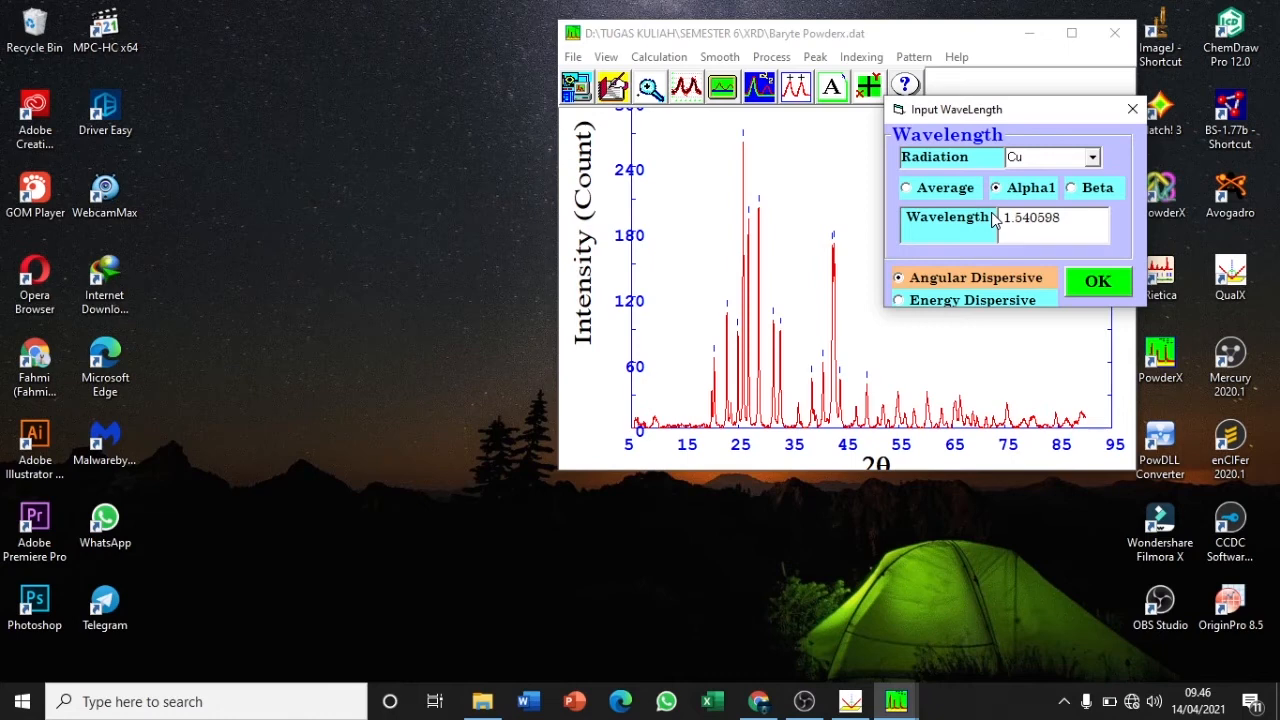
pyautogui.click(1098, 283)
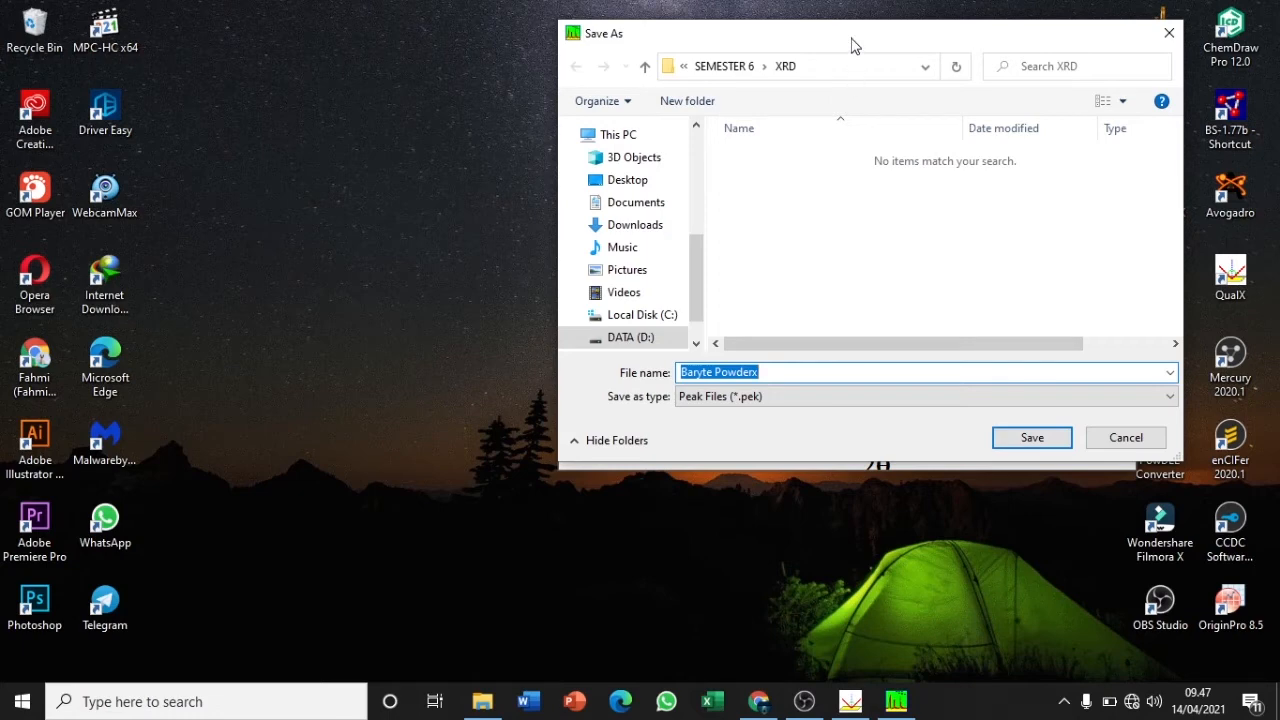
pyautogui.moveTo(848, 43); pyautogui.dragTo(337, 6)
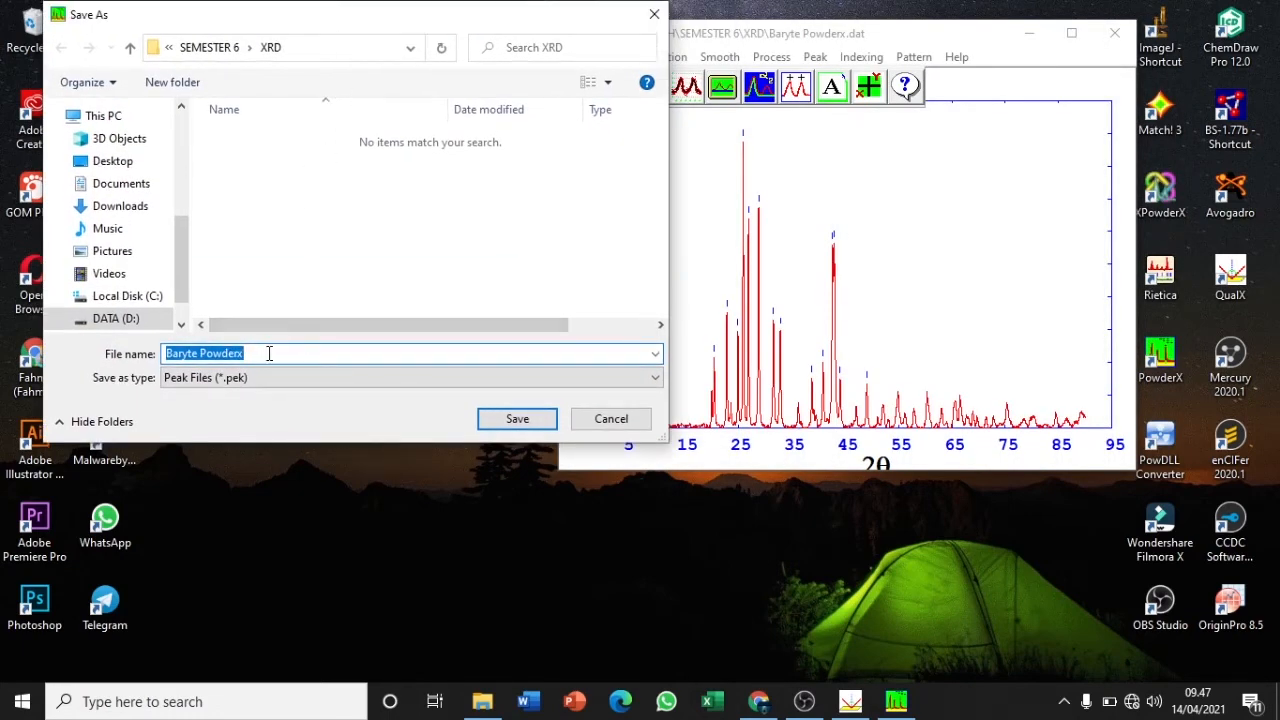
pyautogui.click(510, 422)
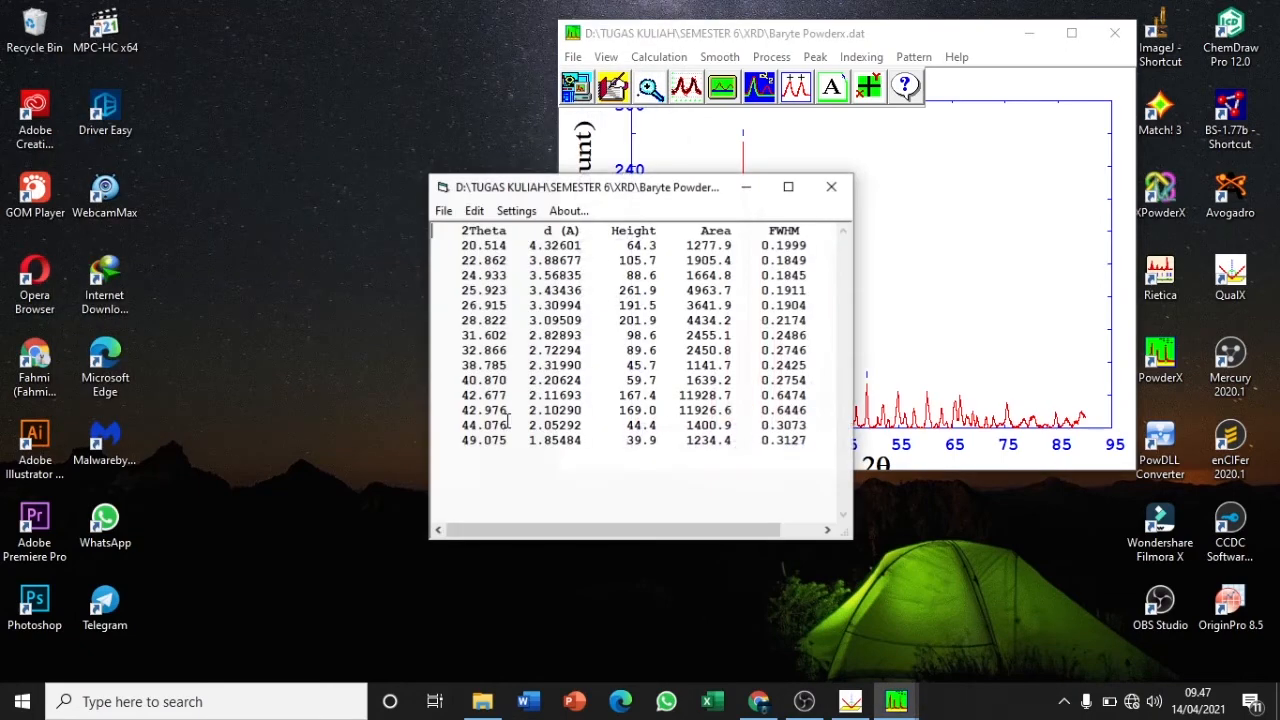
pyautogui.moveTo(716, 188); pyautogui.dragTo(420, 35)
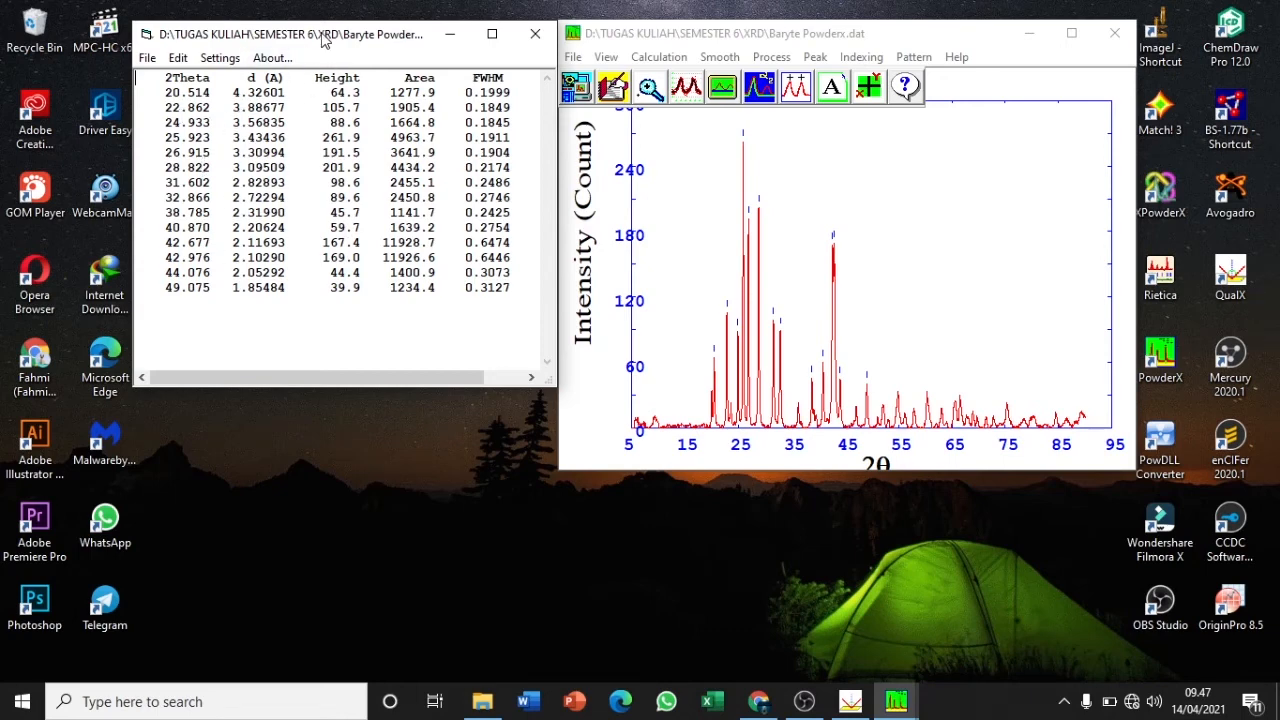
# Open the Dhkl indexing dialog, set the sample name to Baryte and move the dialog clear of the peak list
pyautogui.click(715, 165)
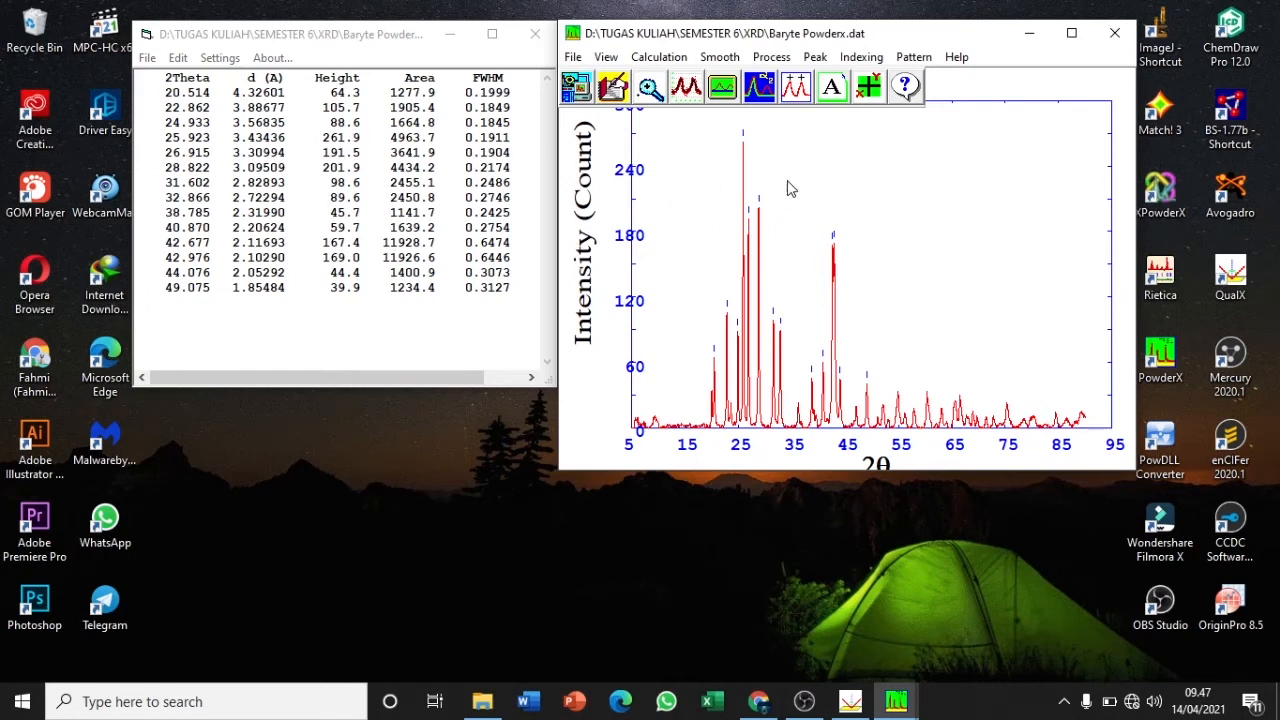
pyautogui.click(864, 60)
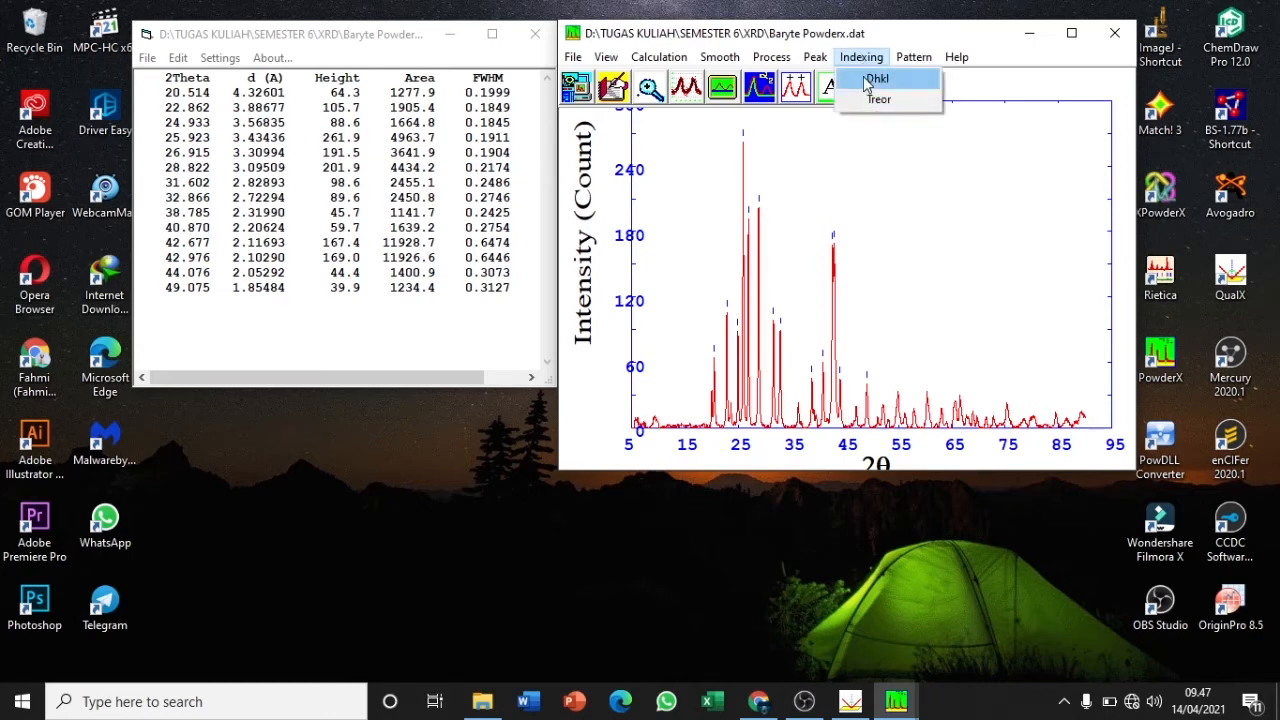
pyautogui.click(866, 80)
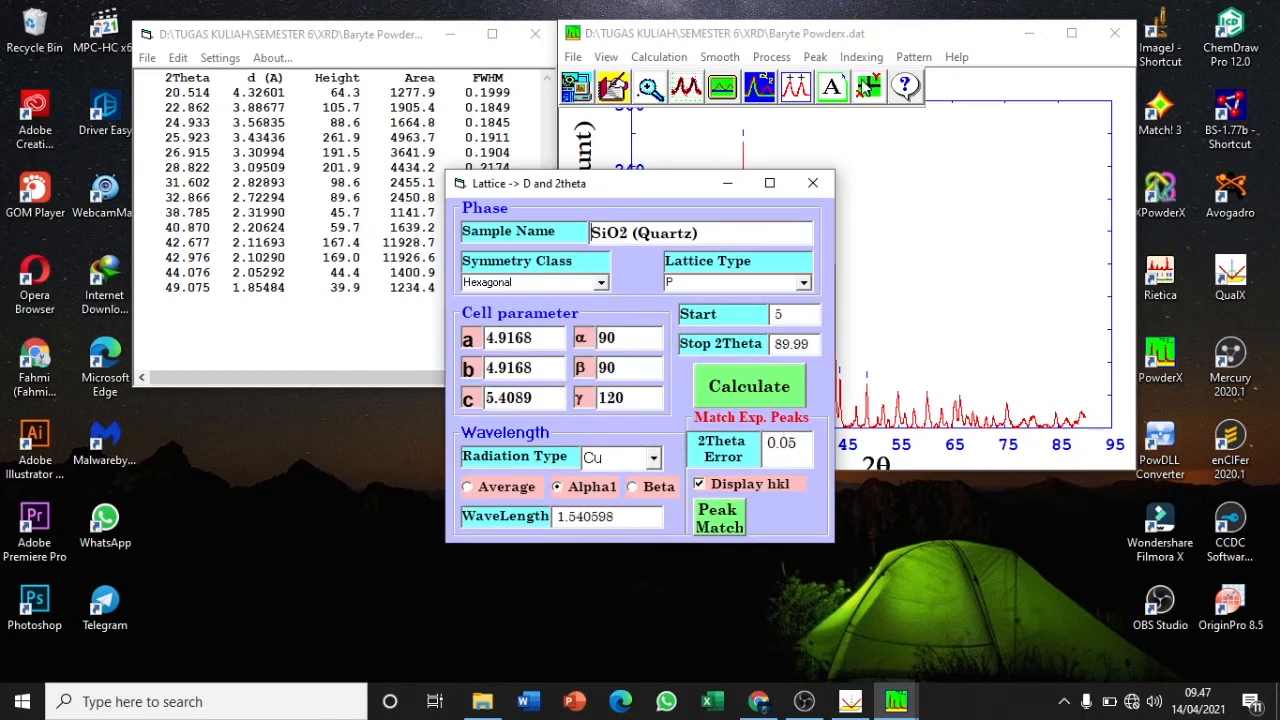
pyautogui.moveTo(623, 187); pyautogui.dragTo(697, 183)
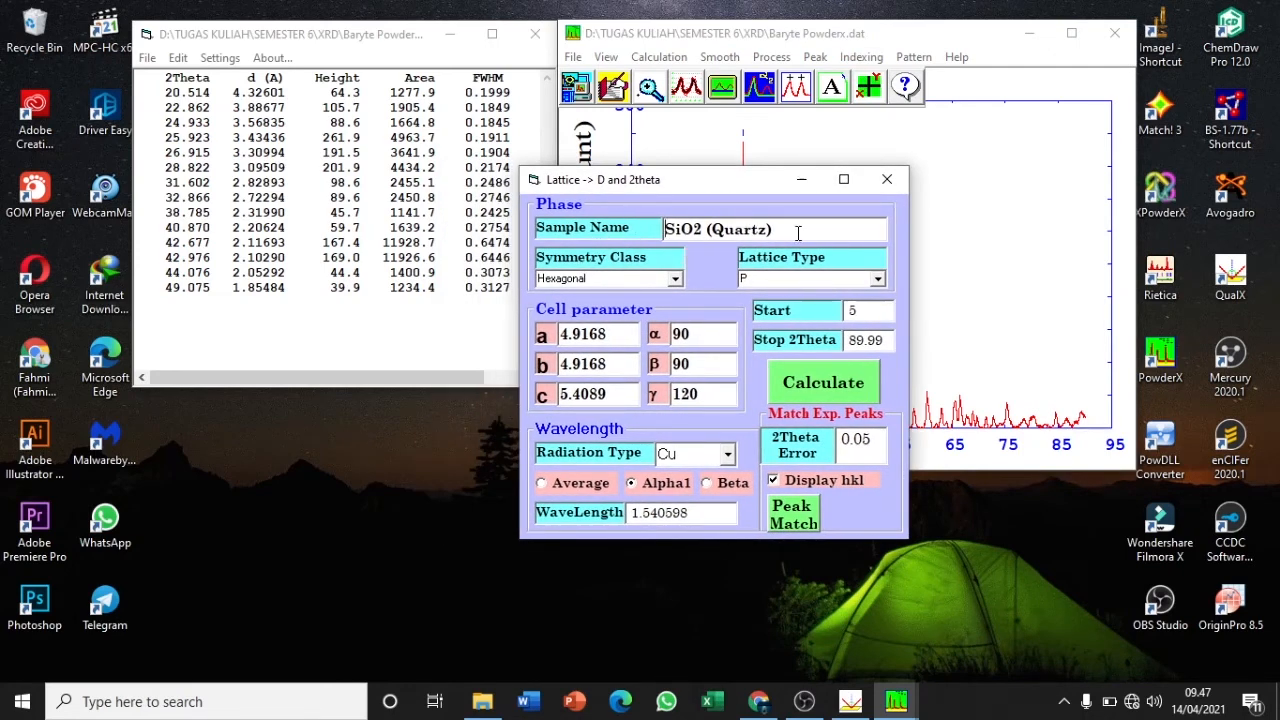
pyautogui.moveTo(797, 232); pyautogui.dragTo(642, 242)
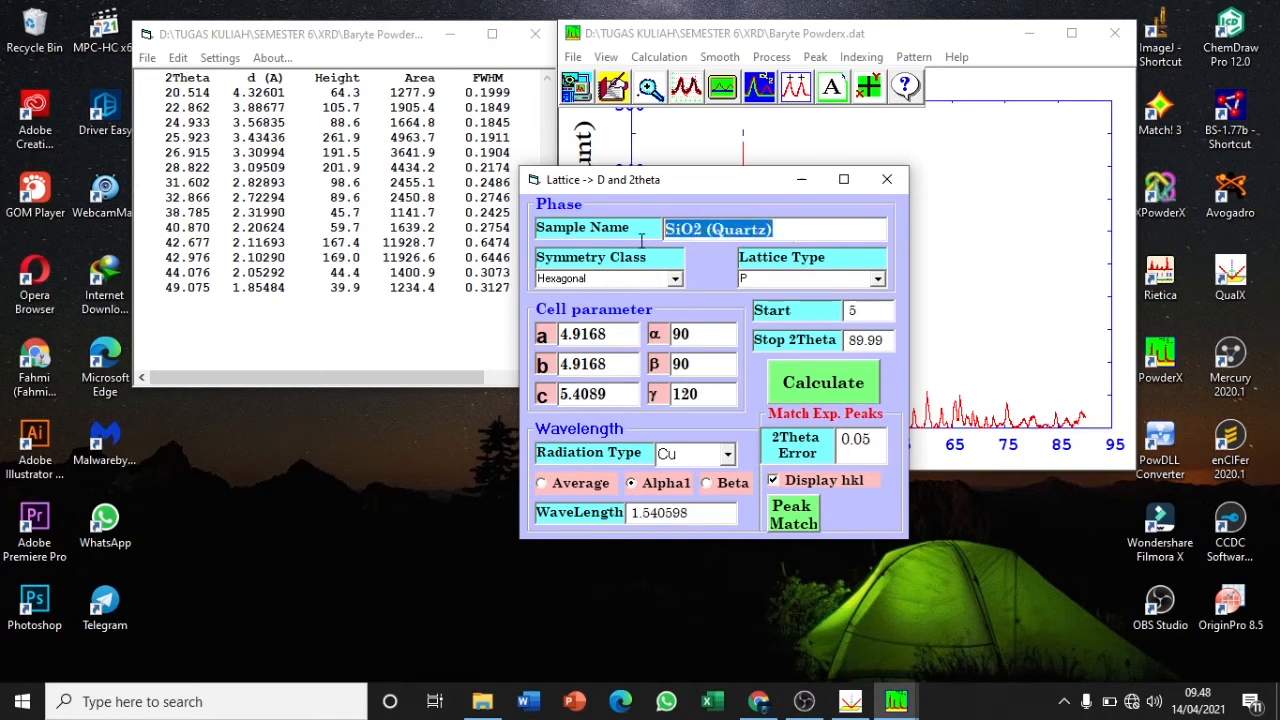
pyautogui.press('BackSpace')
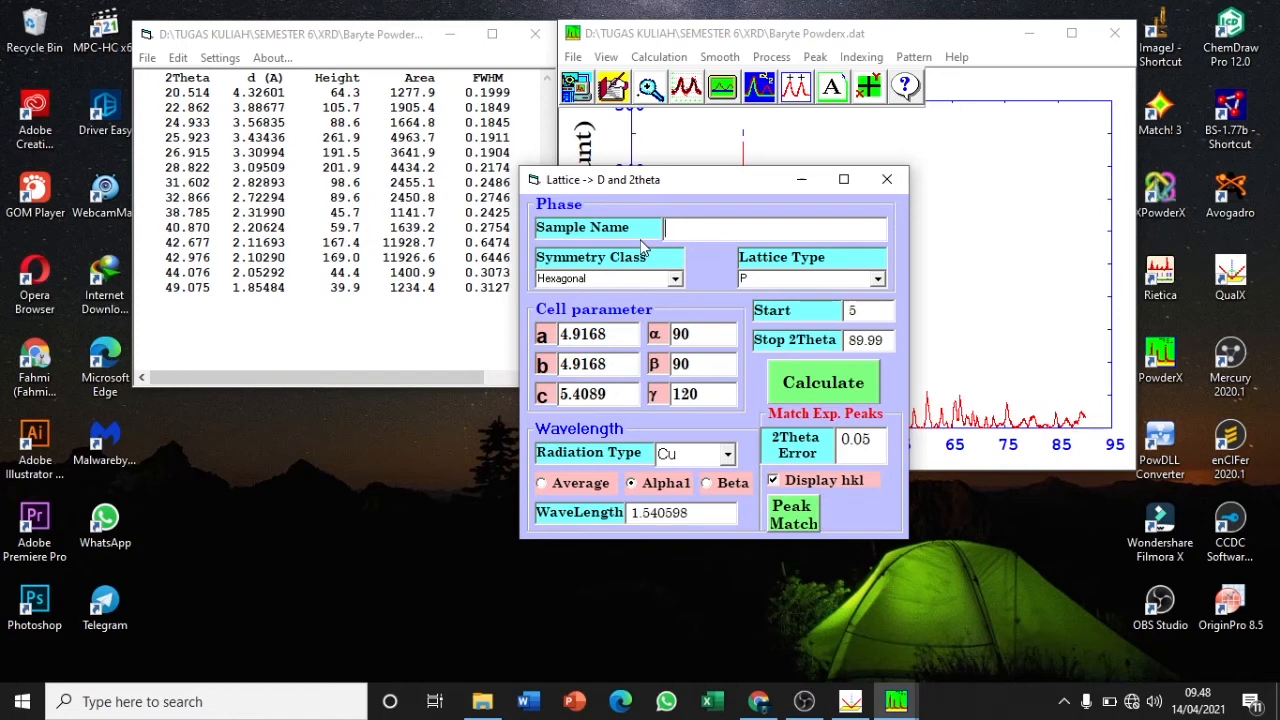
pyautogui.write('Bart')
pyautogui.write('yte')
pyautogui.moveTo(738, 180); pyautogui.dragTo(950, 115)
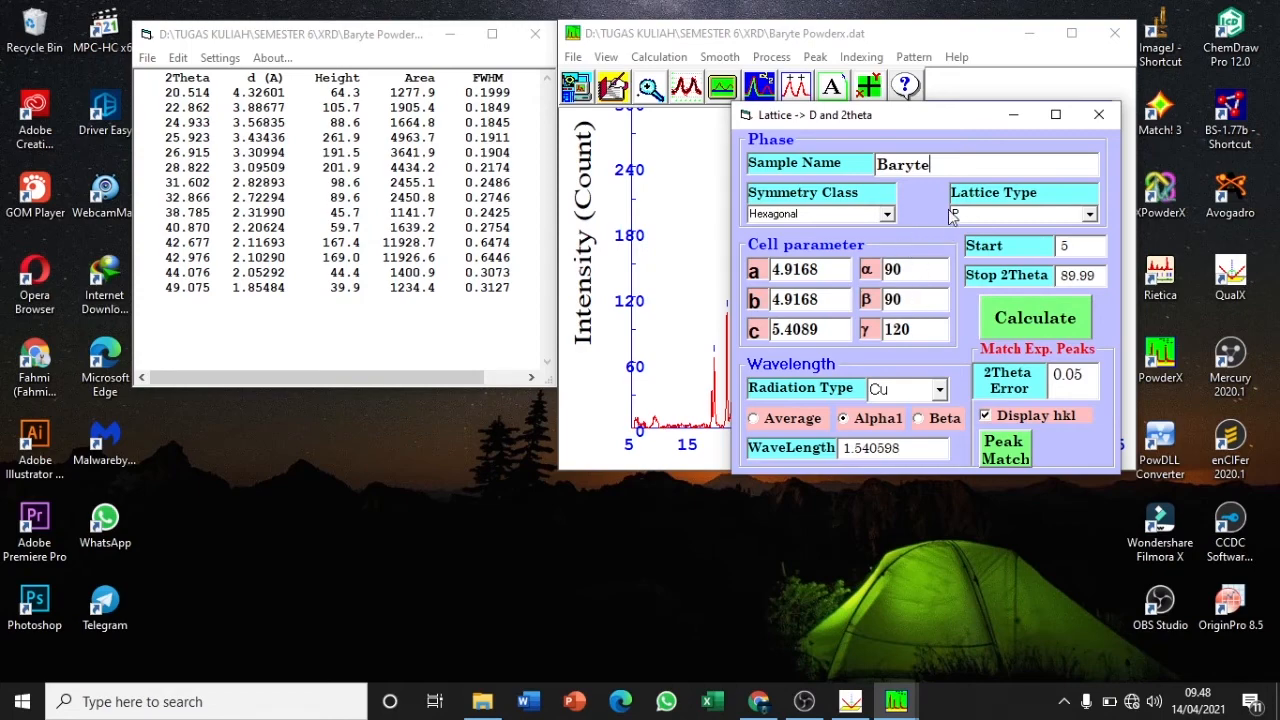
pyautogui.moveTo(969, 120); pyautogui.dragTo(990, 110)
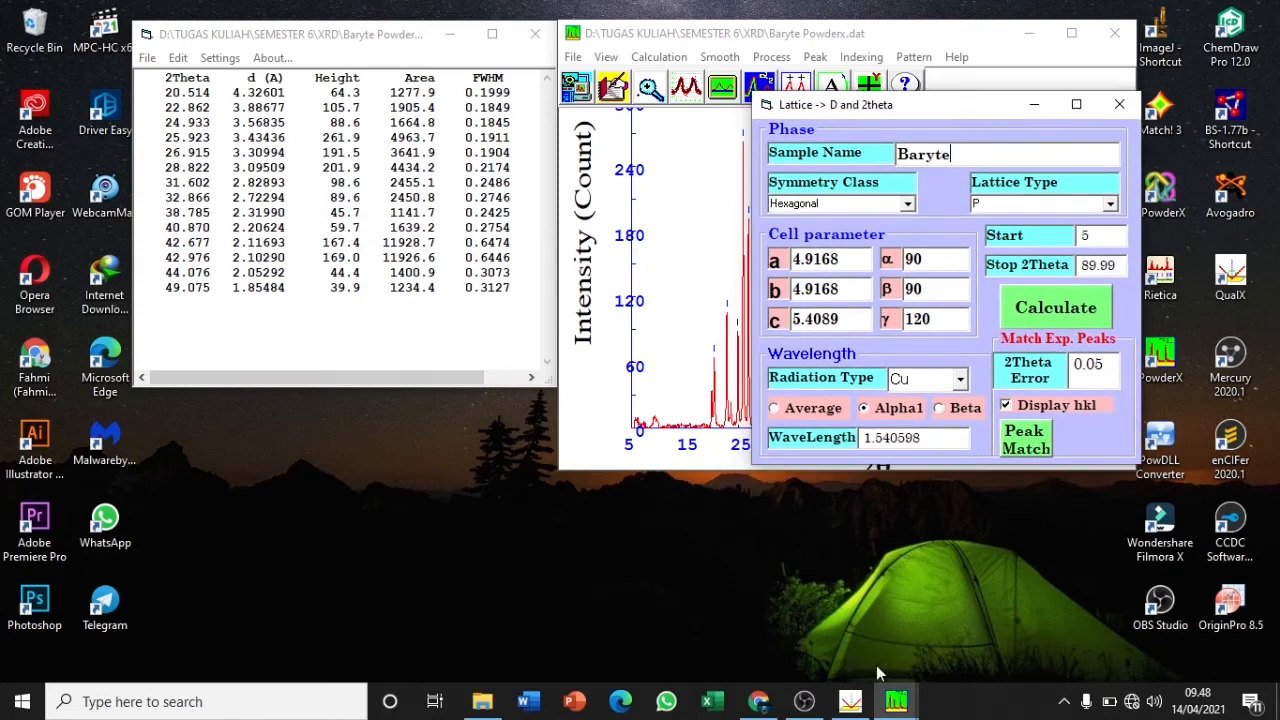
# Bring up the QualX Barite card, move it clear of the toolbar, and set the PowderX lattice symmetry class to Orthorombic
pyautogui.click(850, 701)
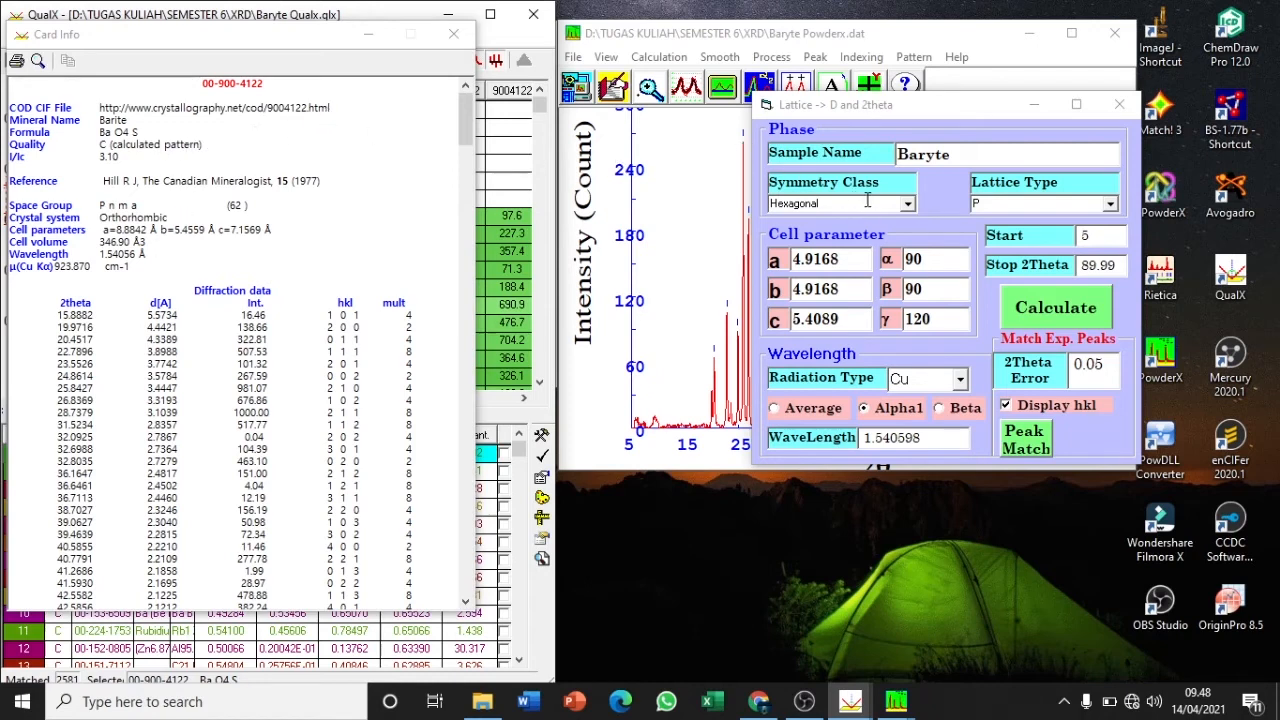
pyautogui.click(907, 204)
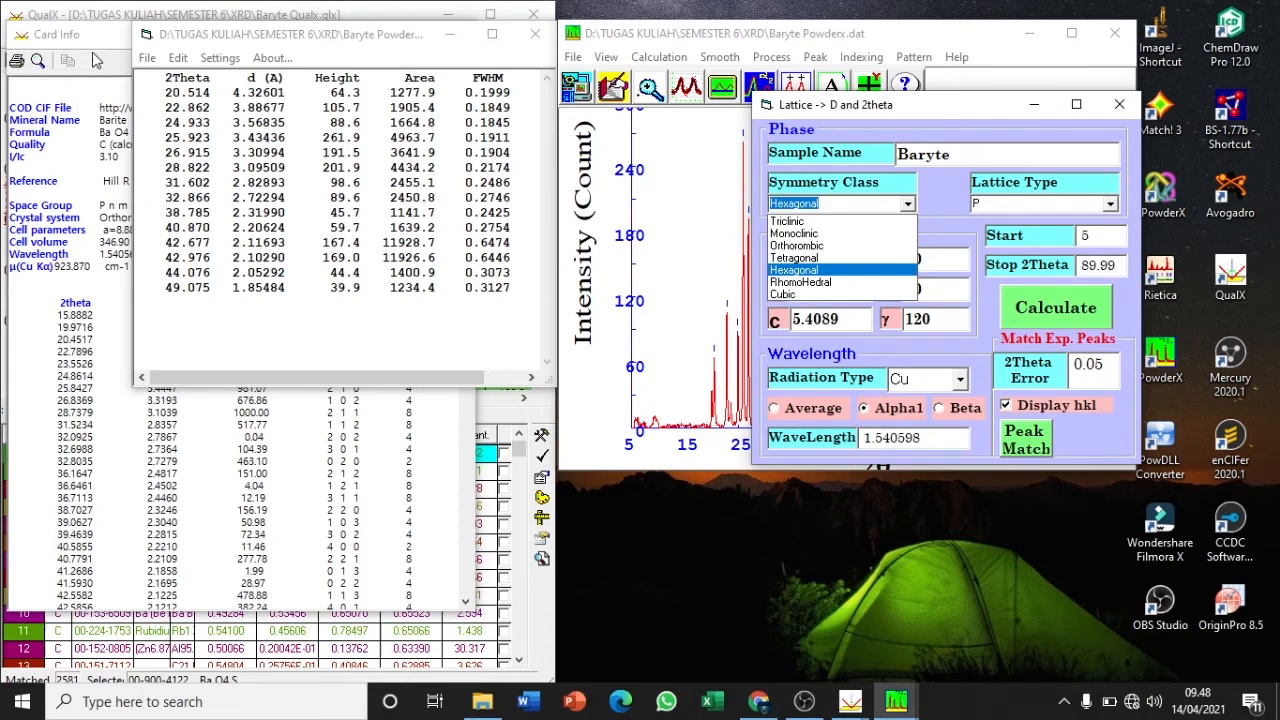
pyautogui.moveTo(88, 41); pyautogui.dragTo(90, 188)
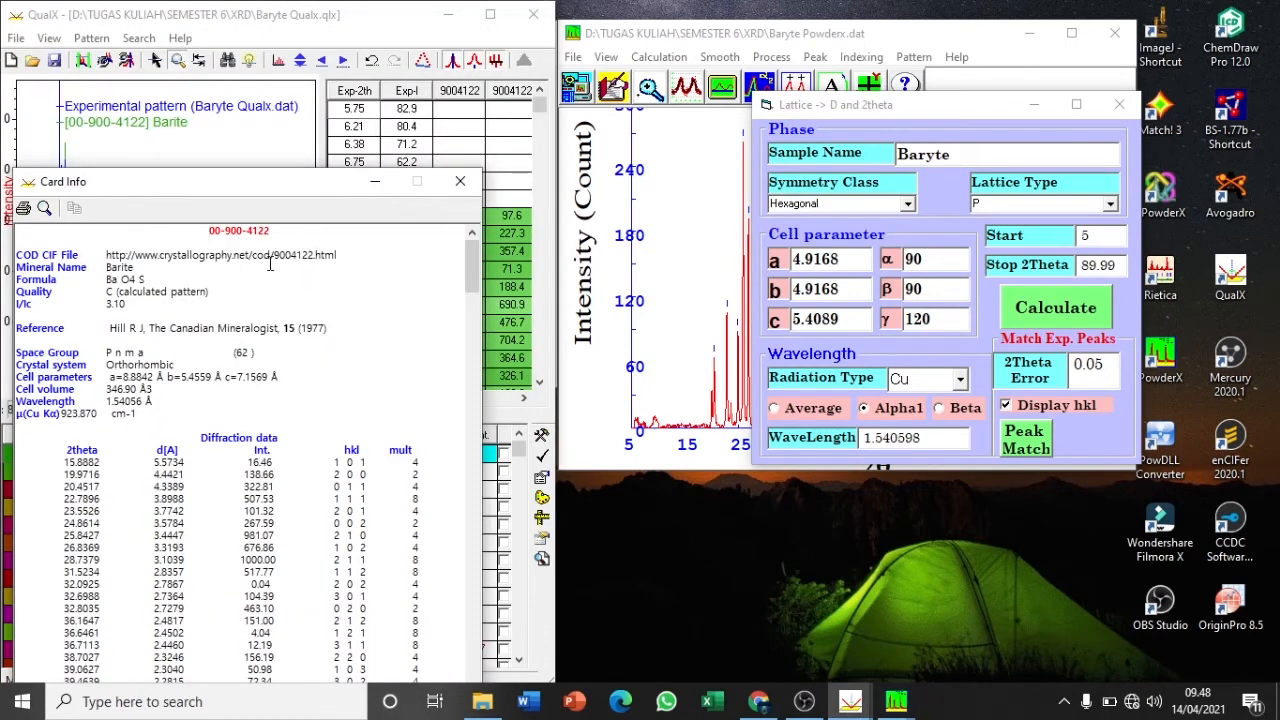
pyautogui.click(907, 206)
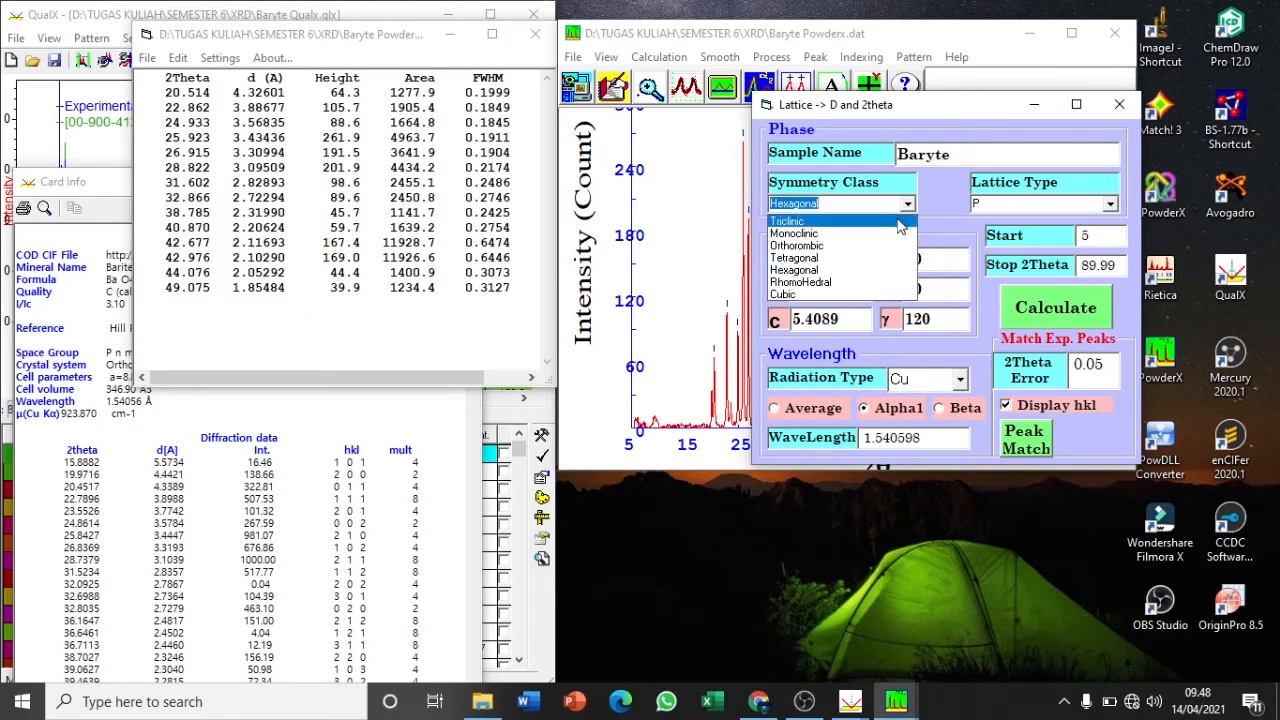
pyautogui.click(872, 246)
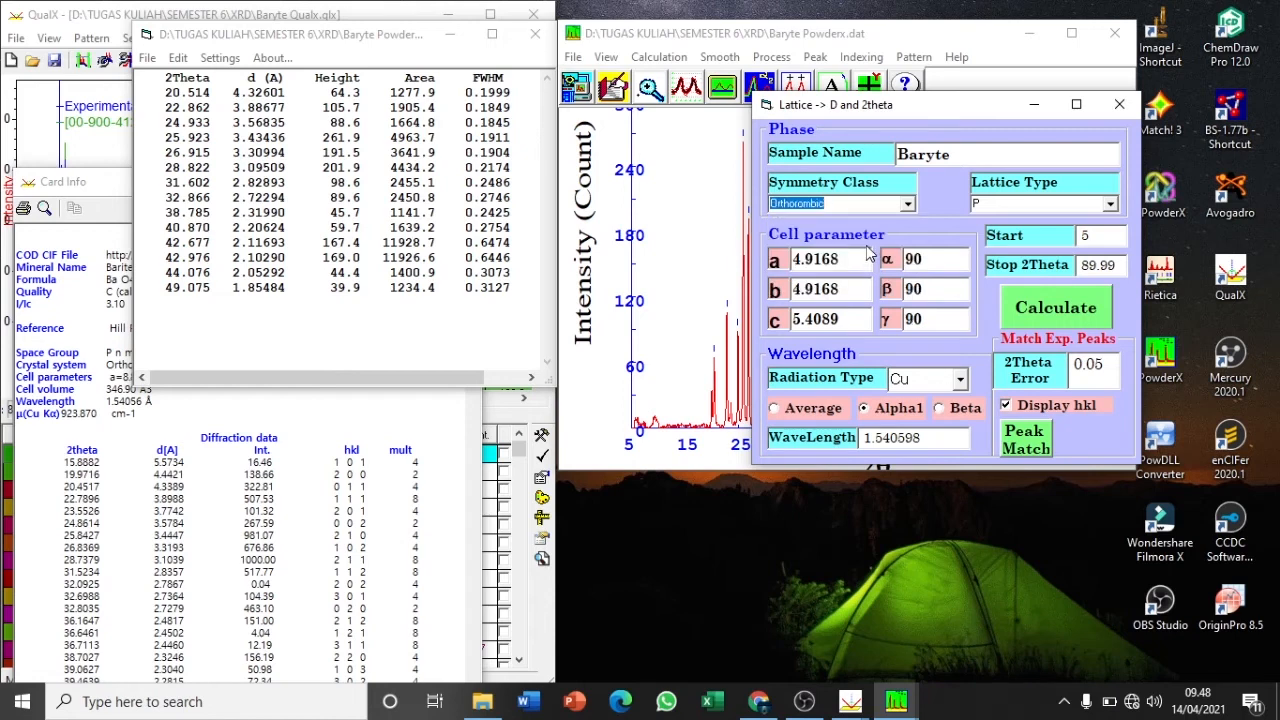
# Minimize the peak list and set the cell parameters to a = 8.8842, b = 5.4559 and c = 7.1569 from the Barite card
pyautogui.click(381, 78)
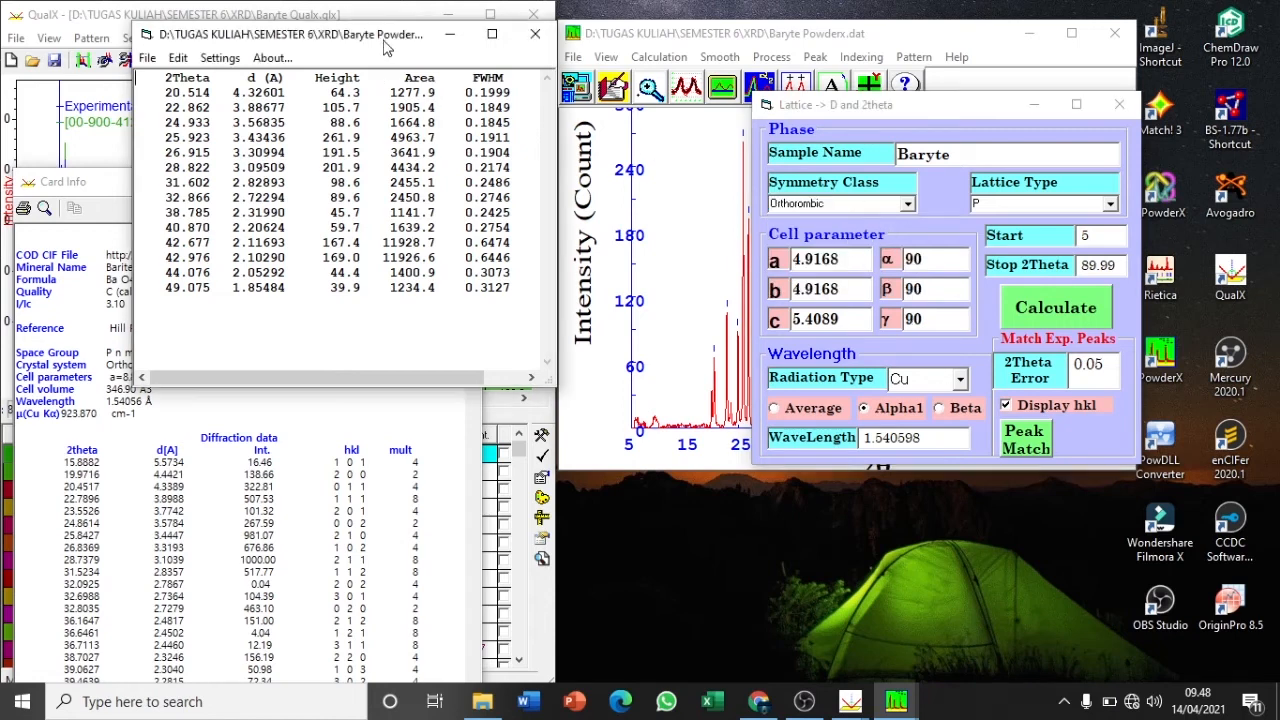
pyautogui.click(453, 40)
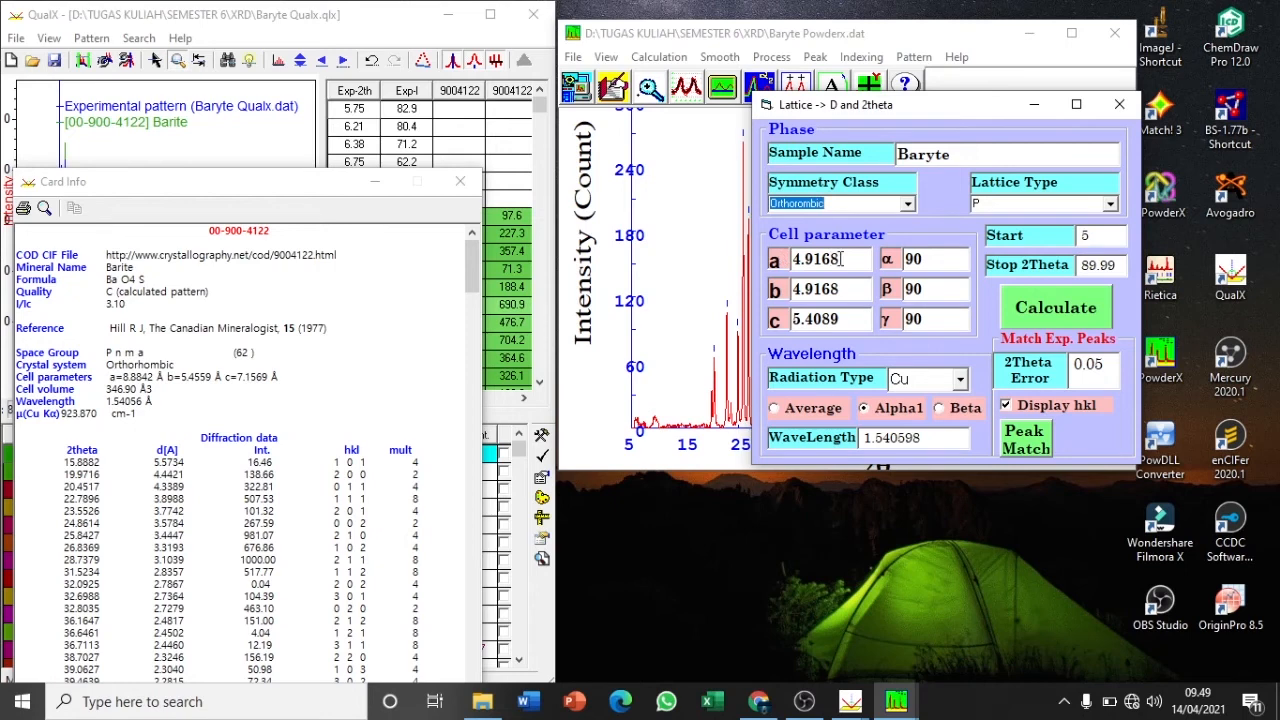
pyautogui.moveTo(836, 259); pyautogui.dragTo(784, 264)
pyautogui.press('BackSpace')
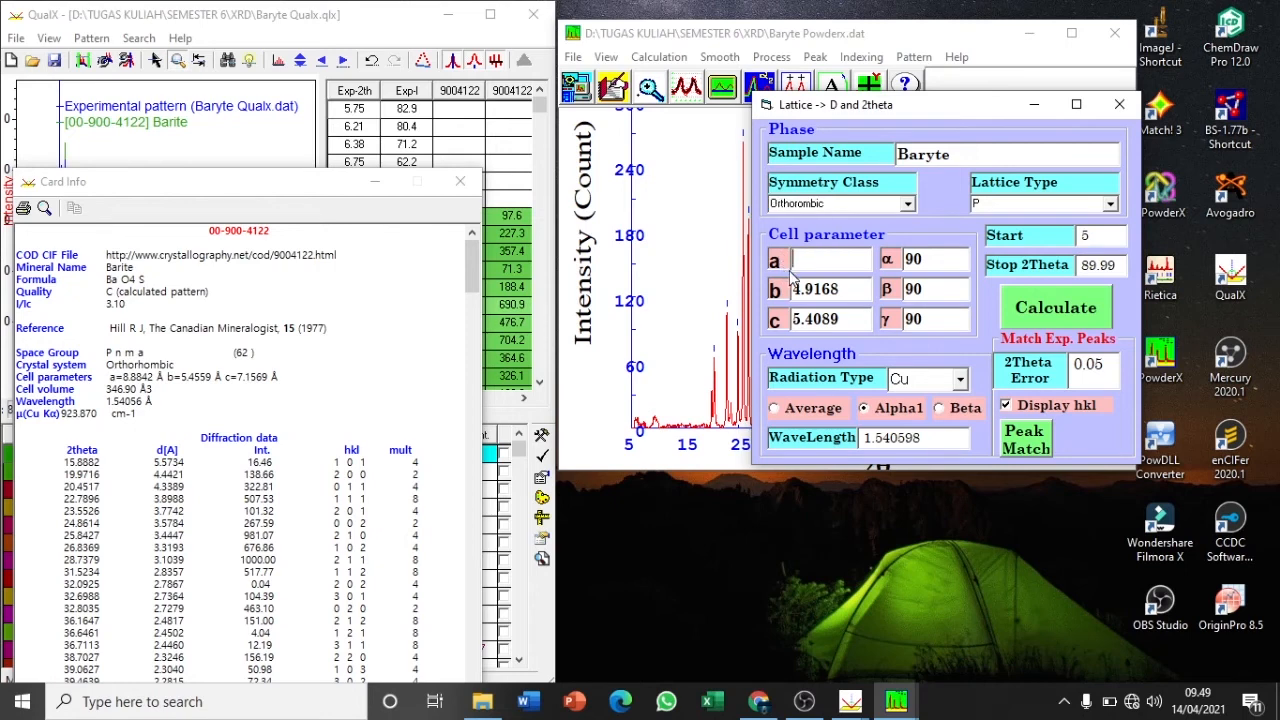
pyautogui.write('8.8842')
pyautogui.moveTo(852, 292); pyautogui.dragTo(762, 296)
pyautogui.press('BackSpace')
pyautogui.write('5')
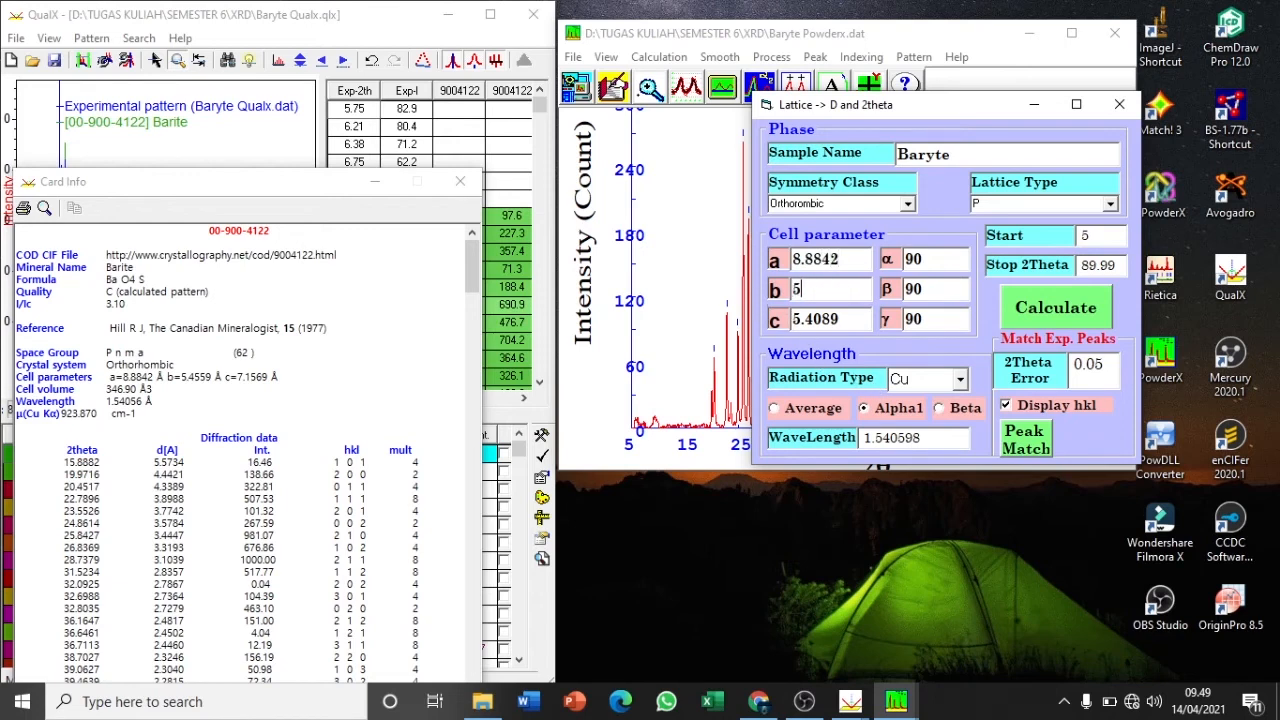
pyautogui.write('.4559')
pyautogui.moveTo(842, 323); pyautogui.dragTo(756, 336)
pyautogui.press('BackSpace')
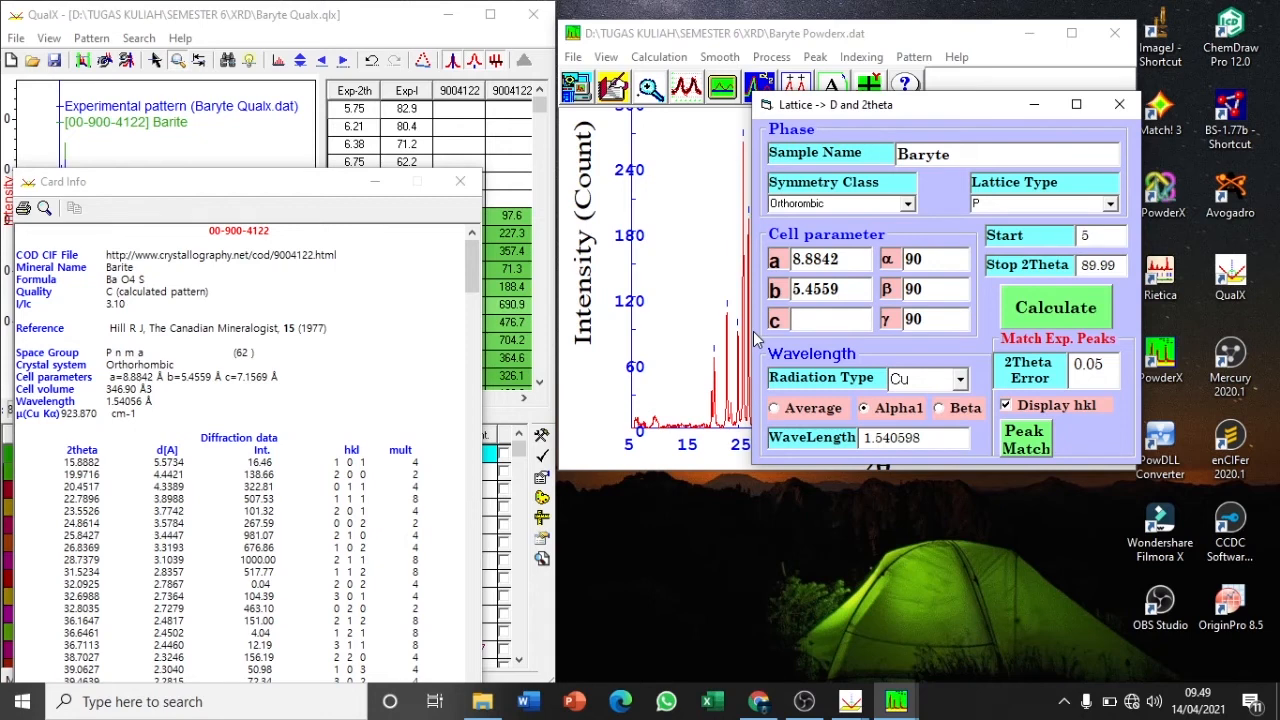
pyautogui.write('7.1569')
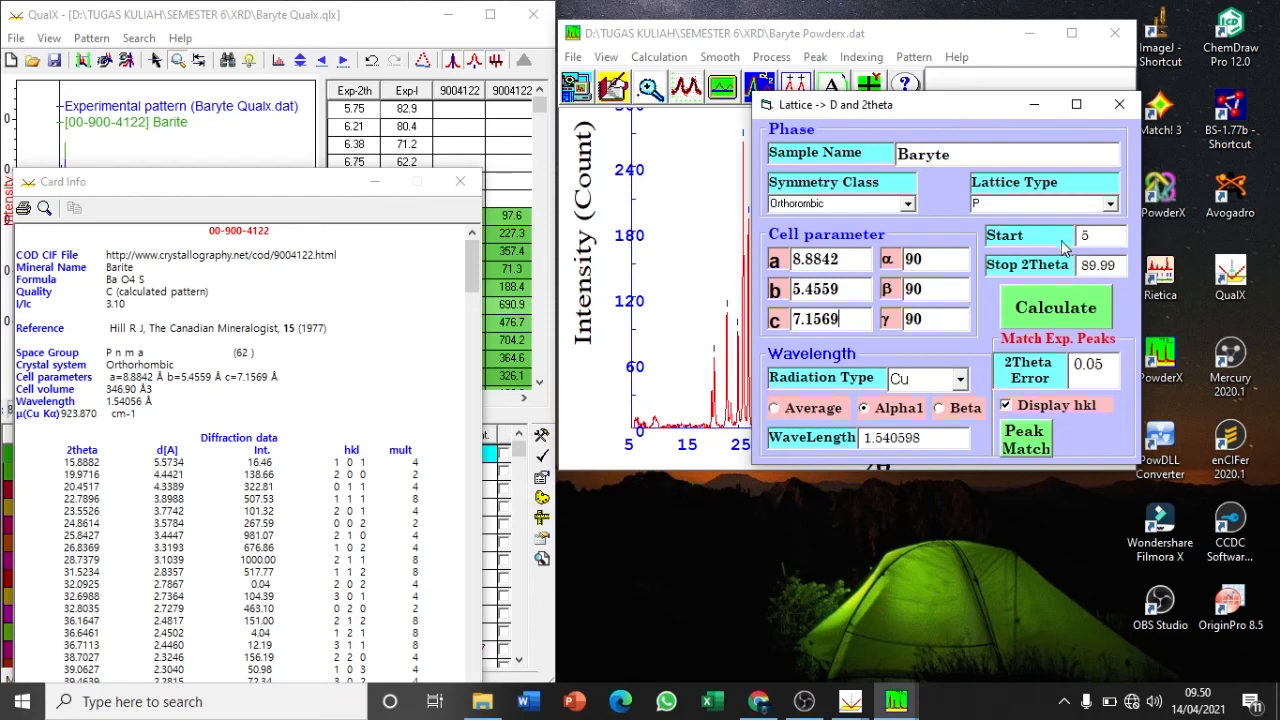
# Calculate the lattice reflections, match them to the experimental peaks, and move the lattice dialog clear of the plot
pyautogui.click(1069, 319)
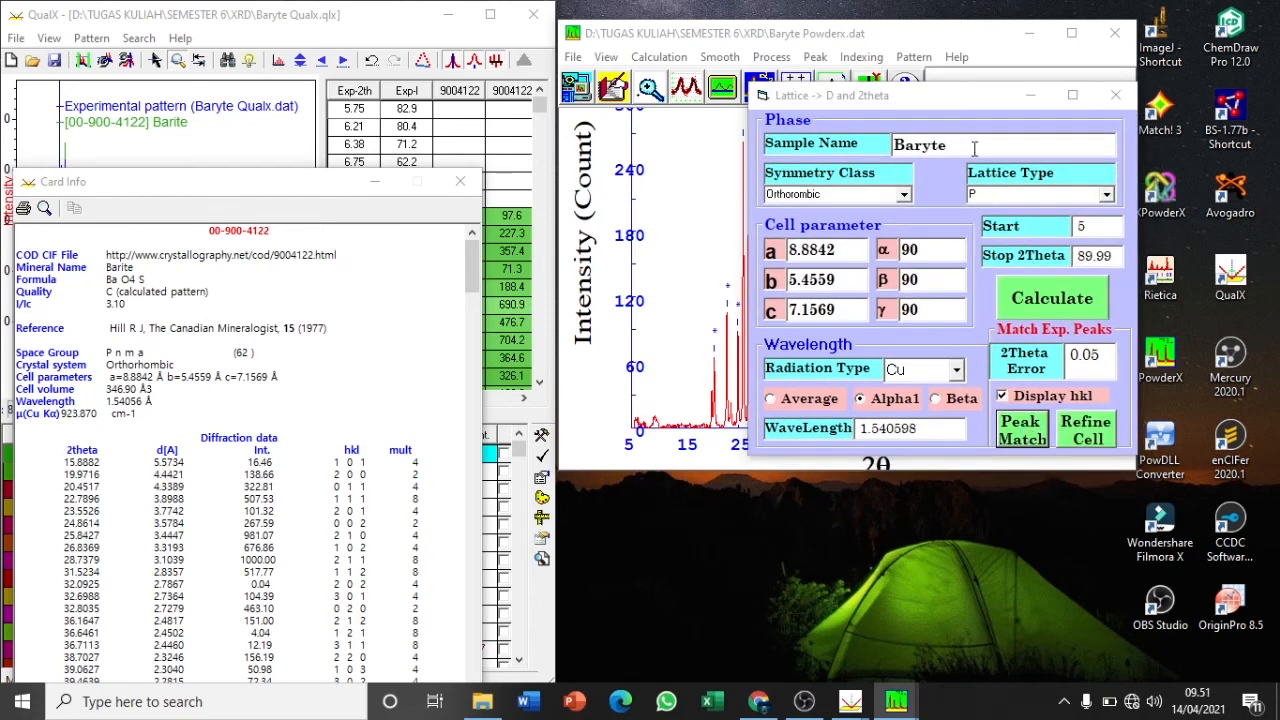
pyautogui.moveTo(949, 91); pyautogui.dragTo(391, 112)
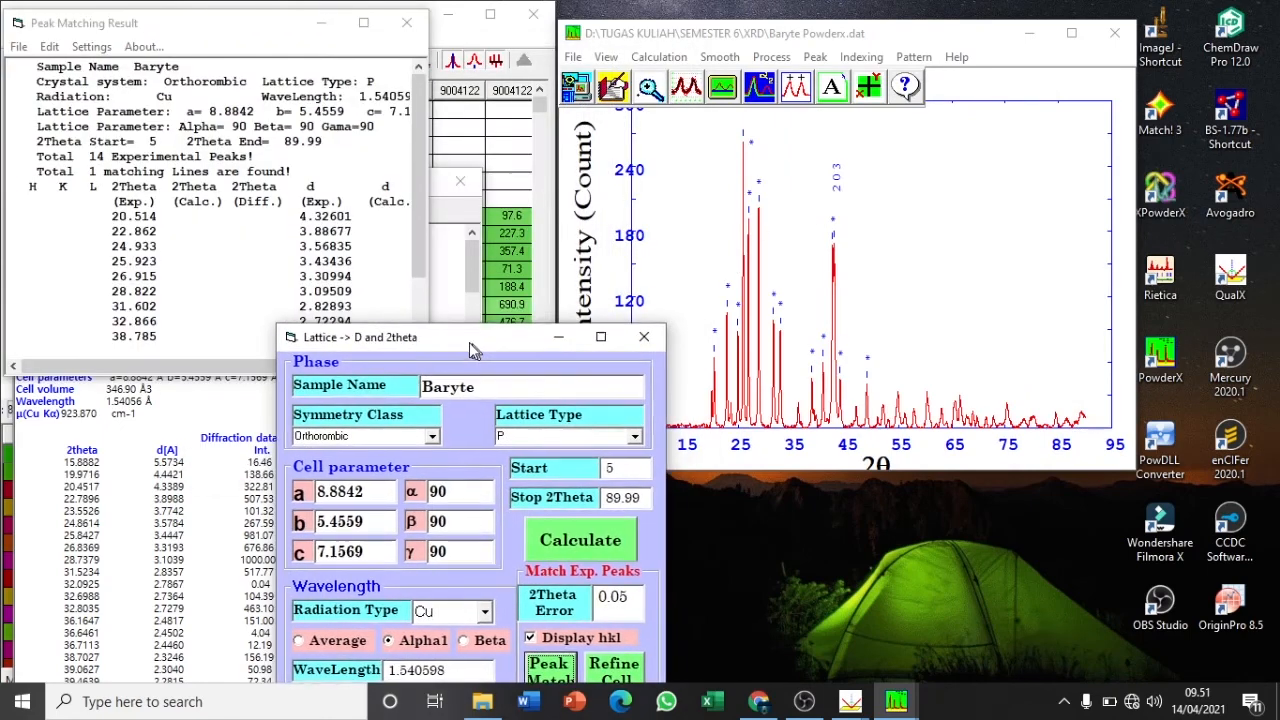
pyautogui.moveTo(469, 342); pyautogui.dragTo(399, 365)
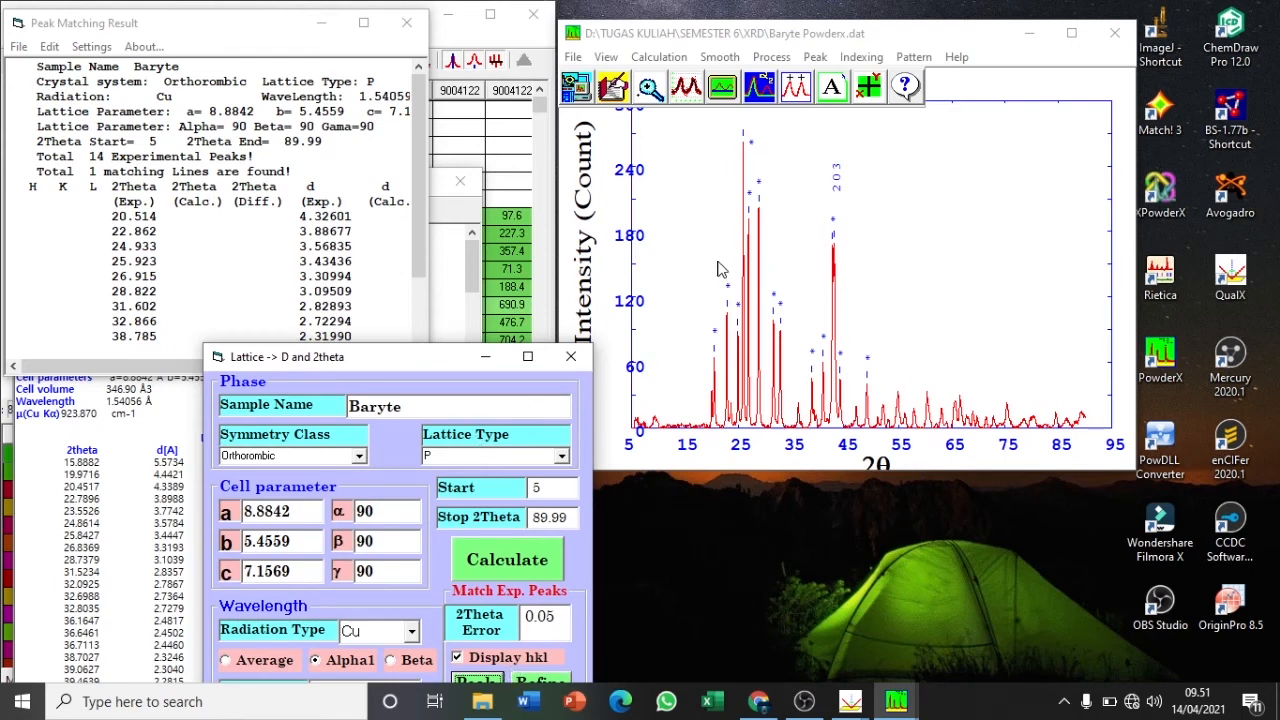
pyautogui.moveTo(409, 359); pyautogui.dragTo(414, 271)
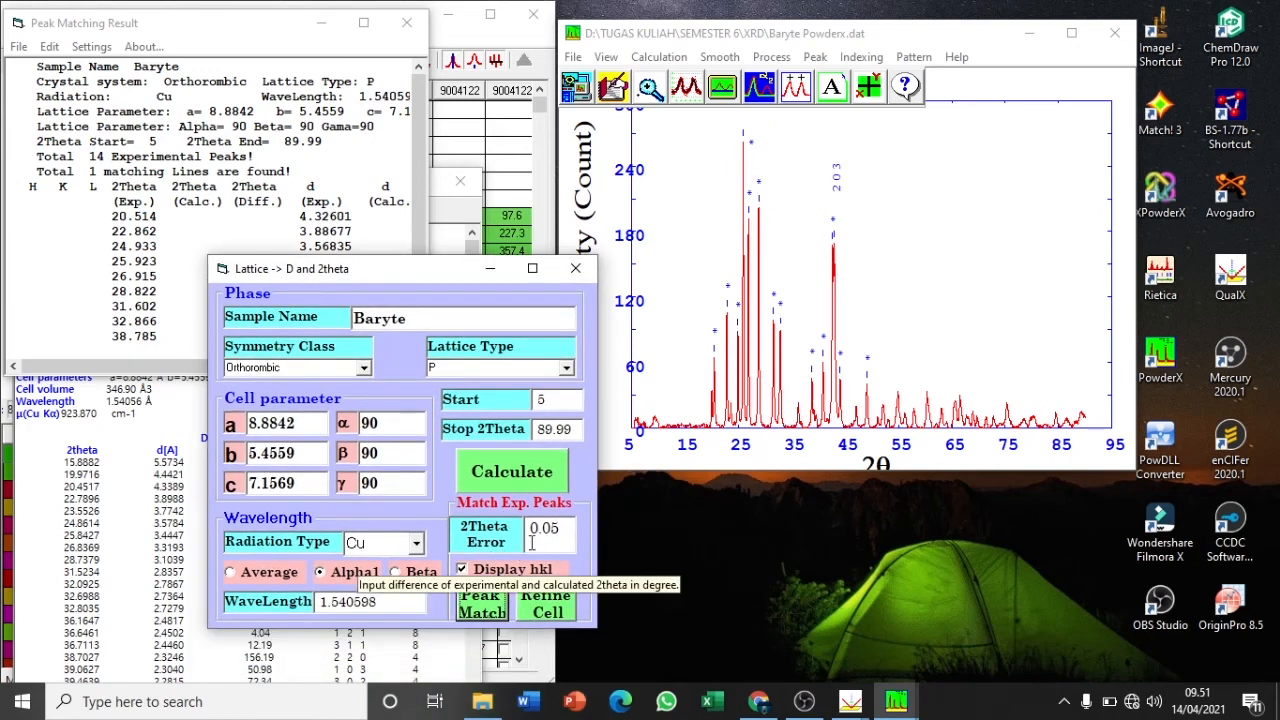
# Set the 2Theta error to 0.9, rerun the peak match, and review the matched hkl lines
pyautogui.moveTo(562, 535); pyautogui.dragTo(546, 538)
pyautogui.write('9')
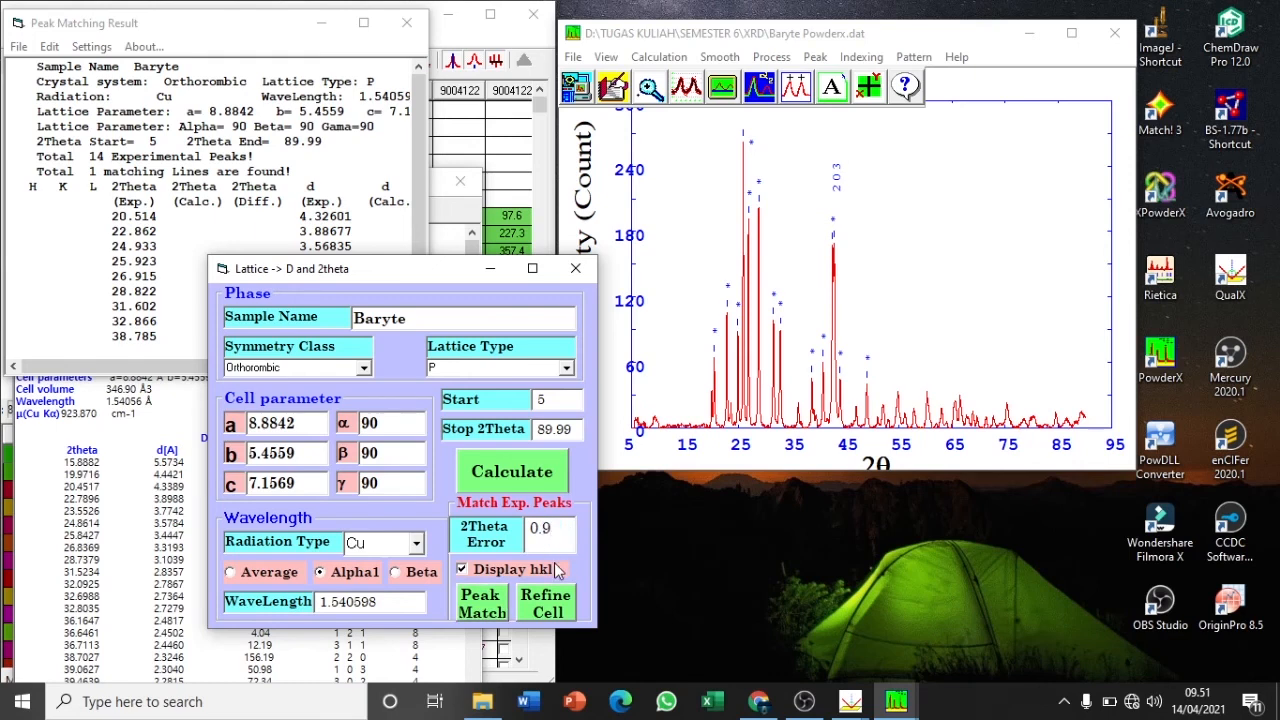
pyautogui.click(484, 612)
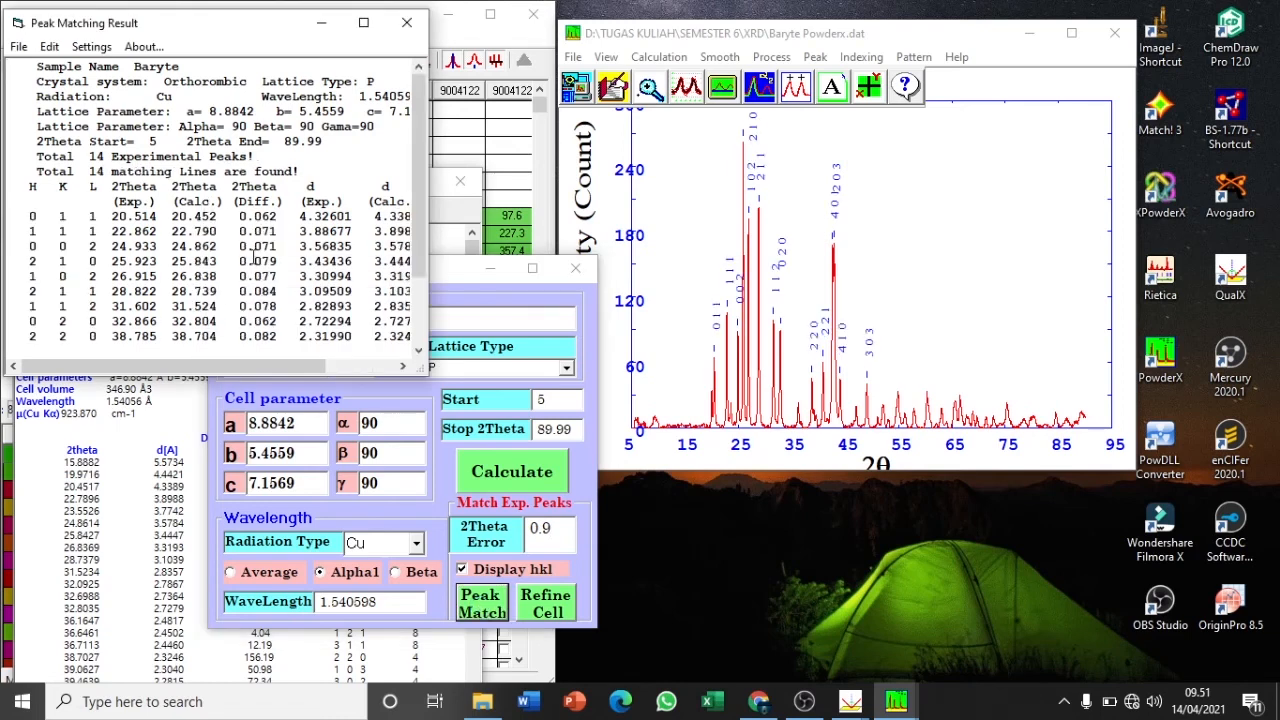
pyautogui.moveTo(418, 197); pyautogui.dragTo(418, 261)
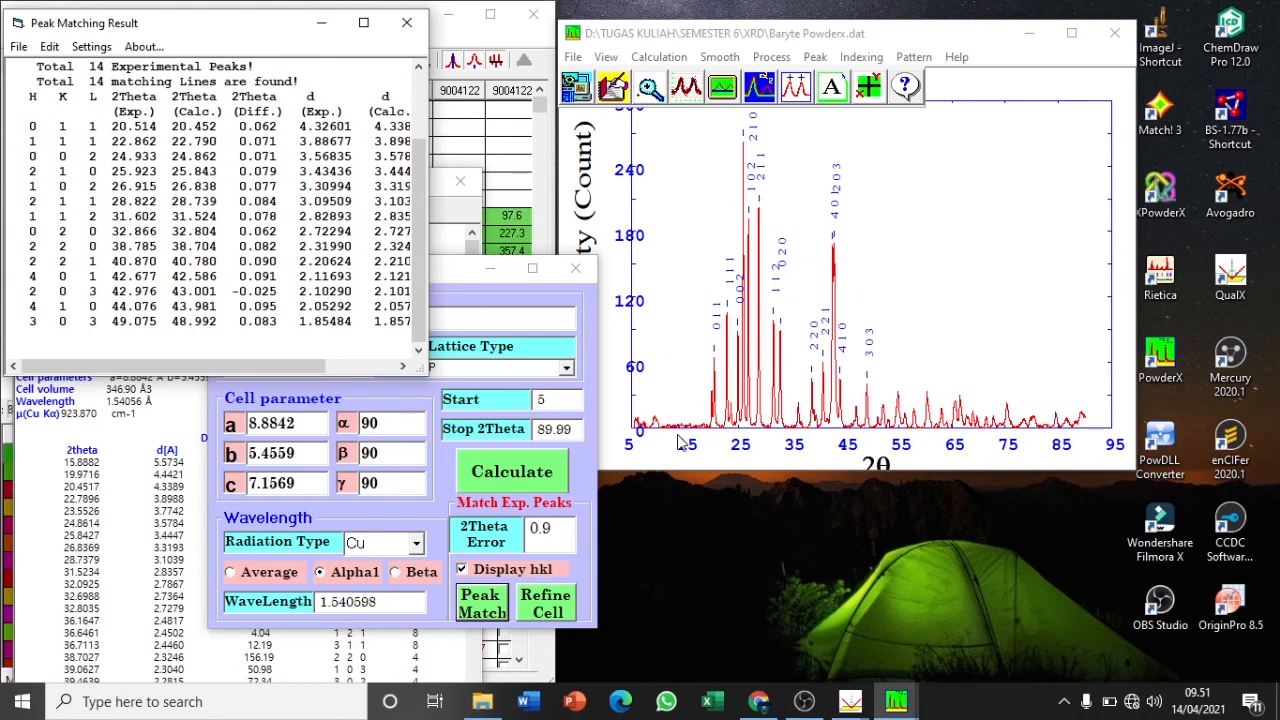
# Refine the cell, review the ERACEL results down to the line list, and move the lattice dialog below them
pyautogui.click(548, 604)
pyautogui.scroll(-15, 400, 322)
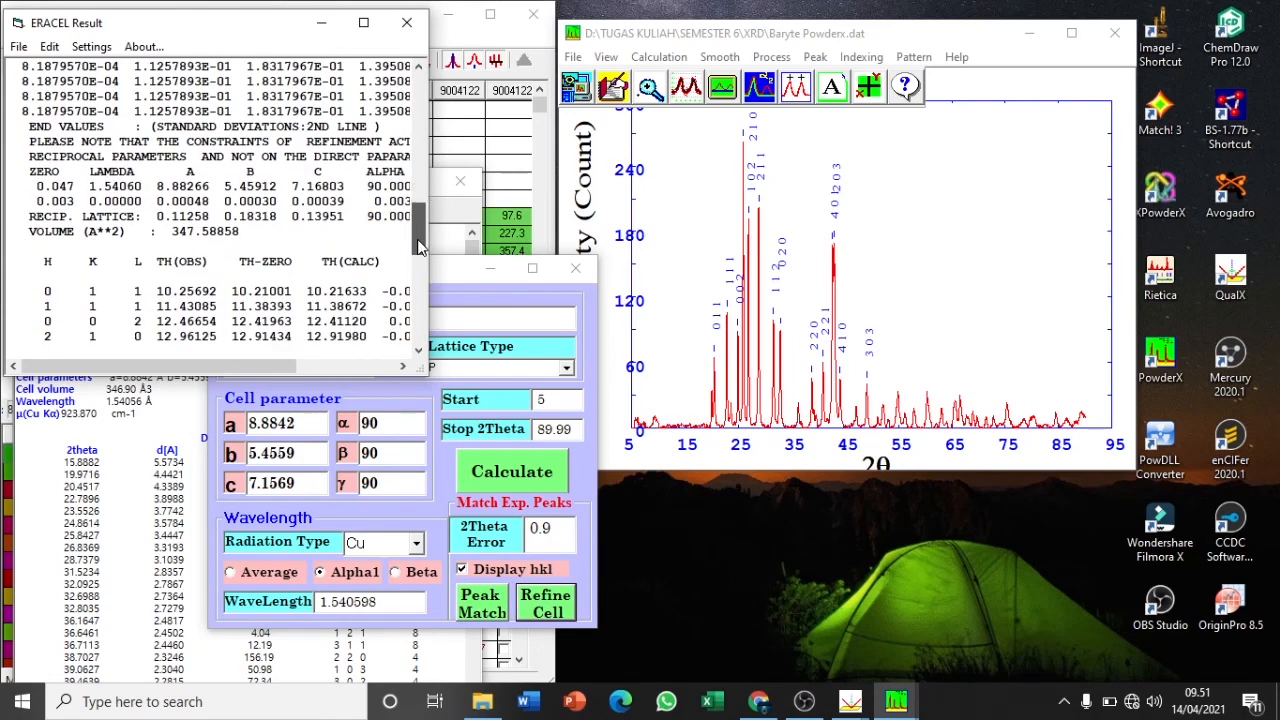
pyautogui.moveTo(400, 316); pyautogui.dragTo(440, 291)
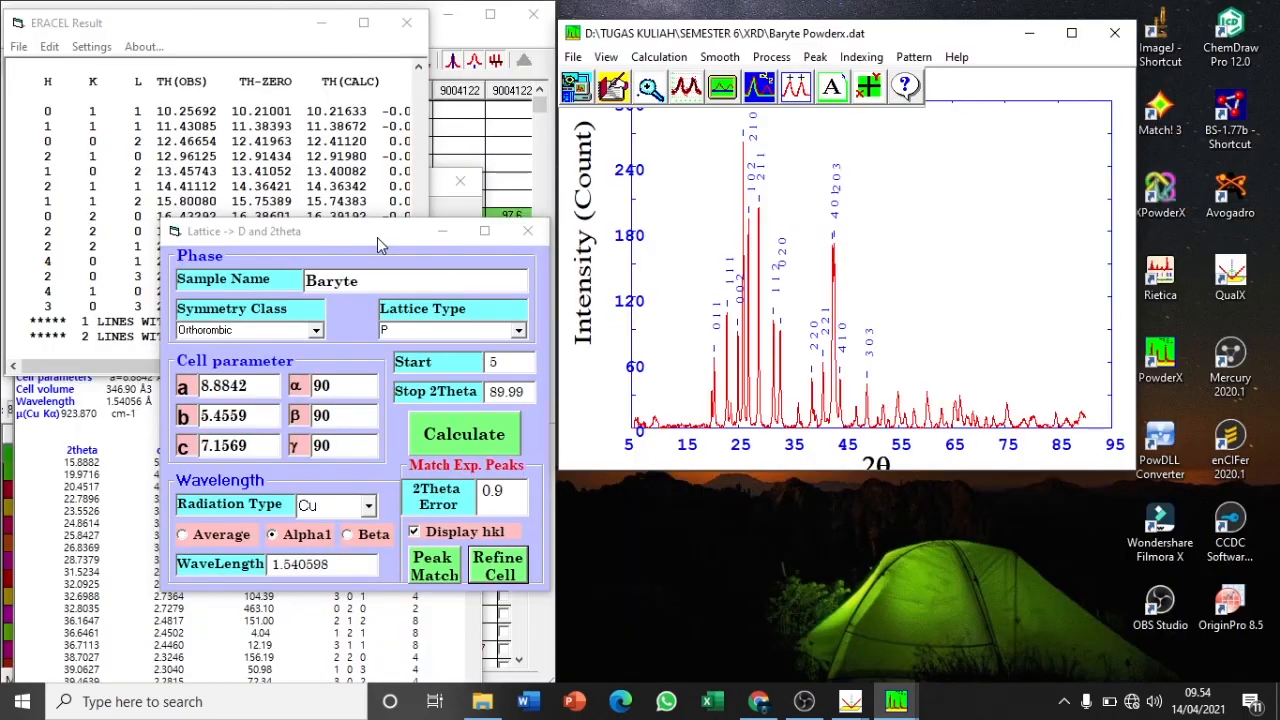
pyautogui.moveTo(377, 237); pyautogui.dragTo(226, 395)
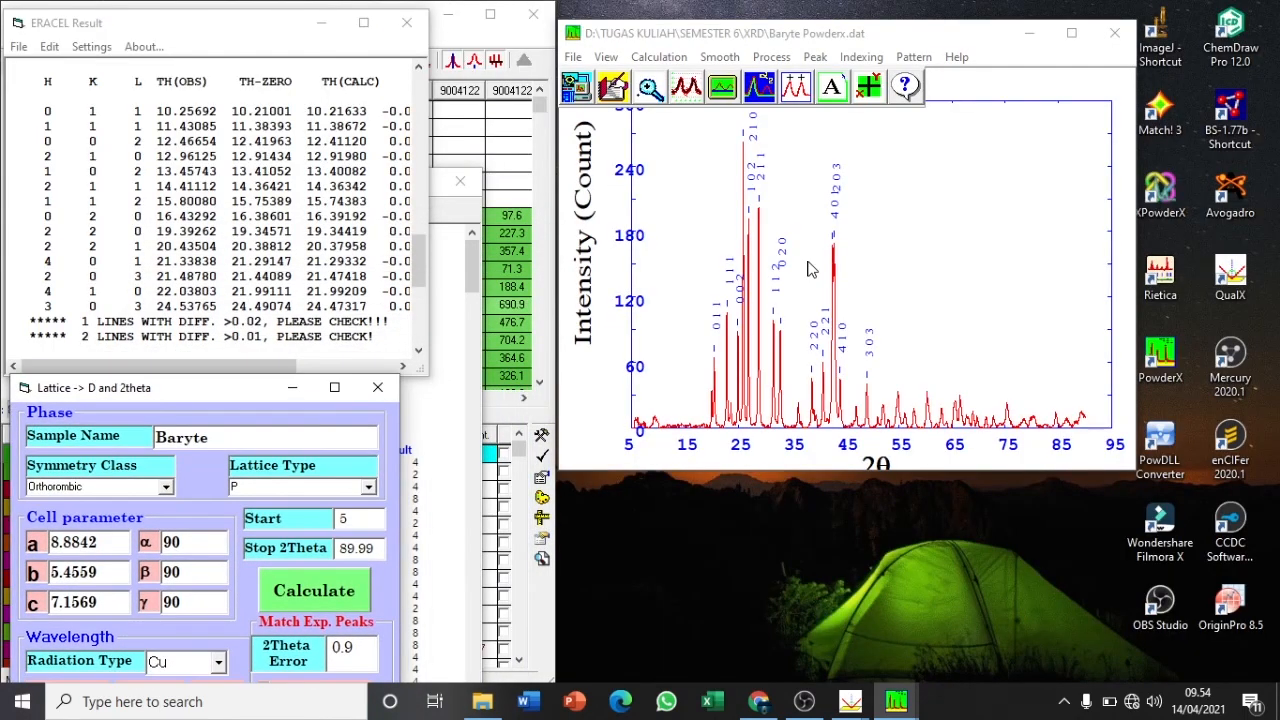